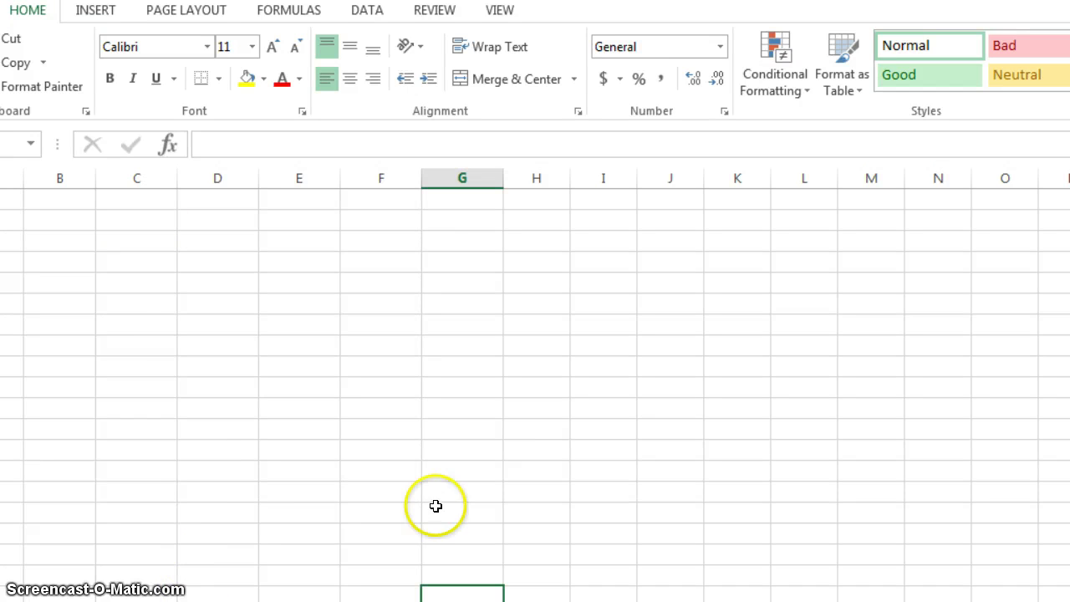
Step: Enter the heading text "Vertical Displacement," in the second row of column C
click(123, 226)
click(122, 224)
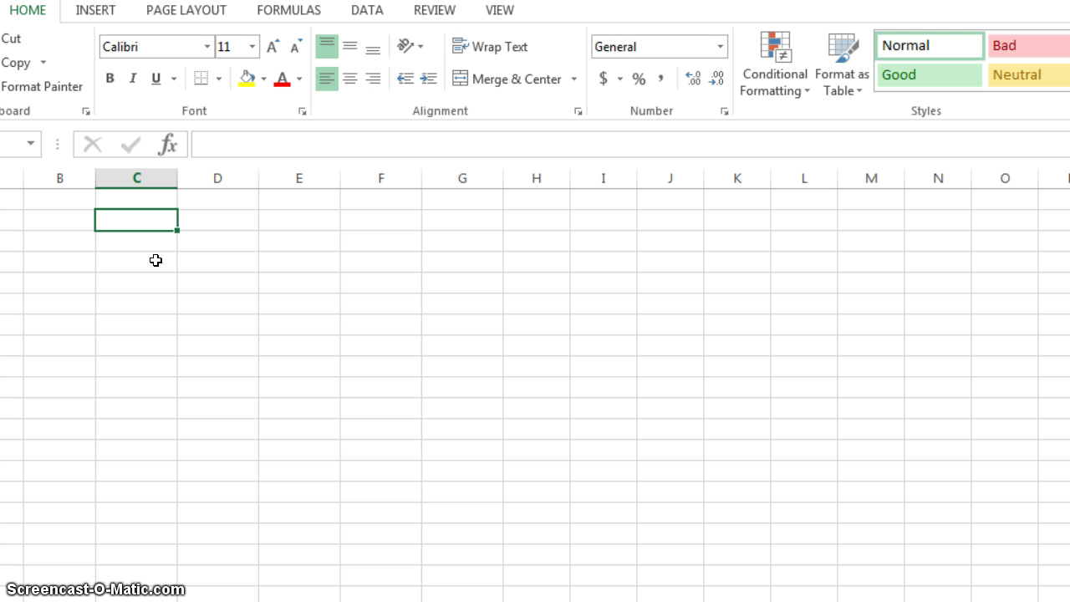
text(Vertical Displacement,)
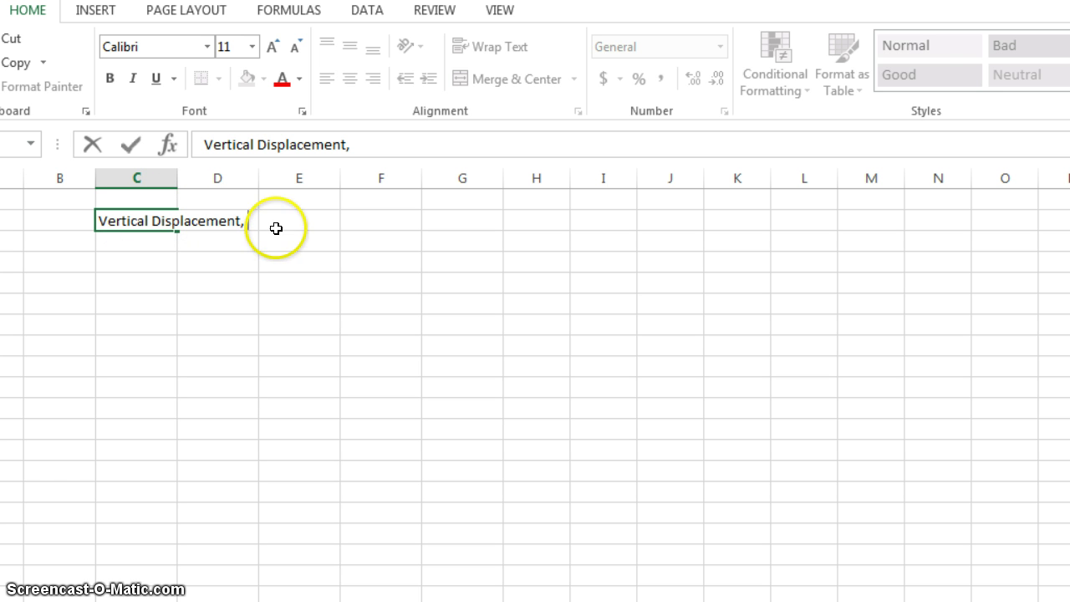
Step: Open the symbol picker for the heading being edited and set its font to (normal text)
click(107, 12)
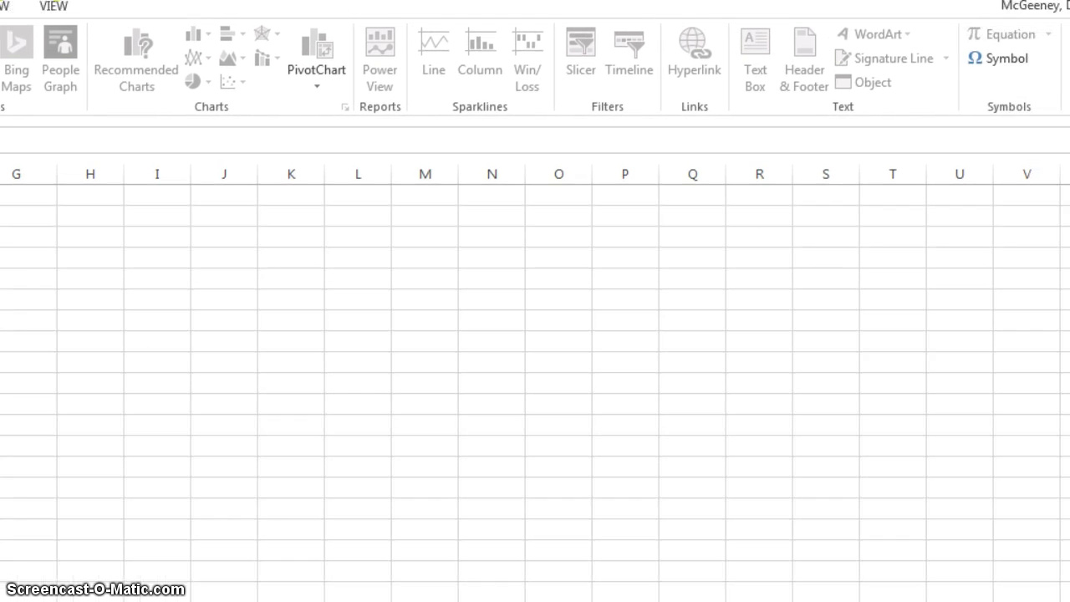
click(1002, 57)
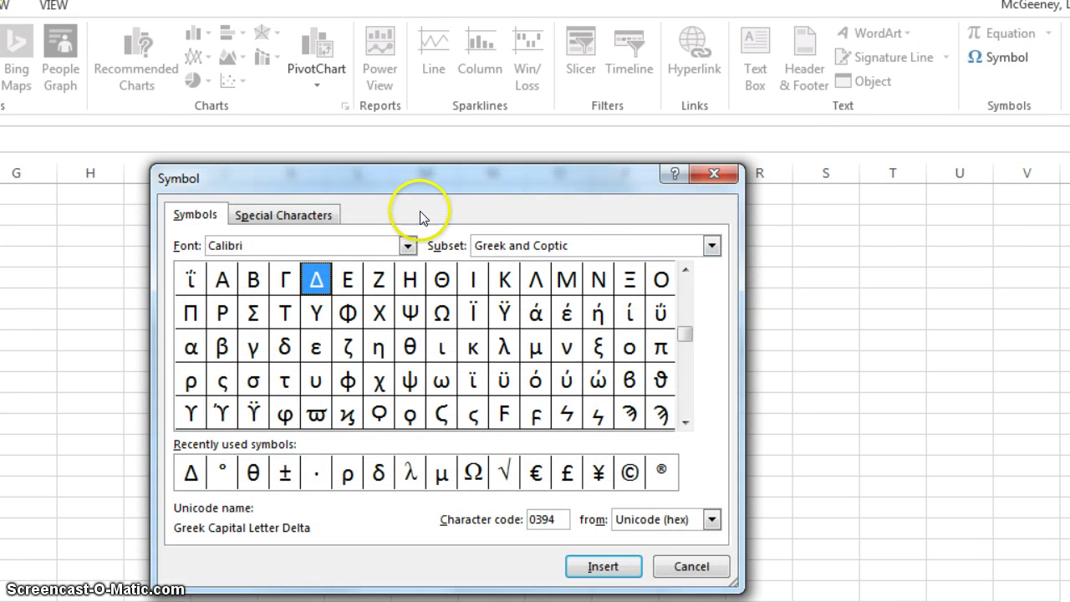
drag(423, 185, 424, 170)
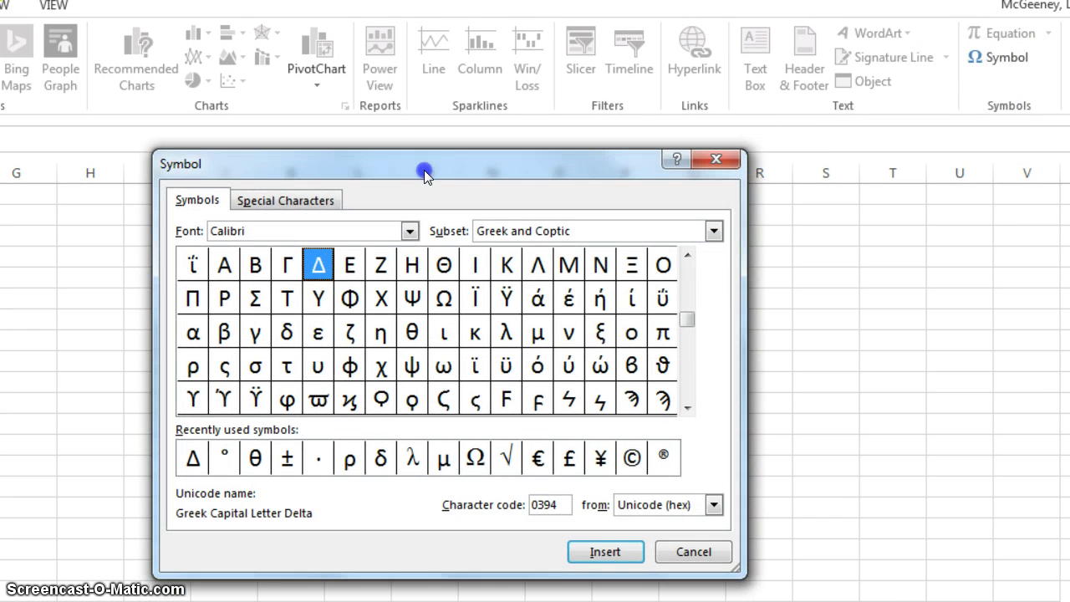
click(689, 319)
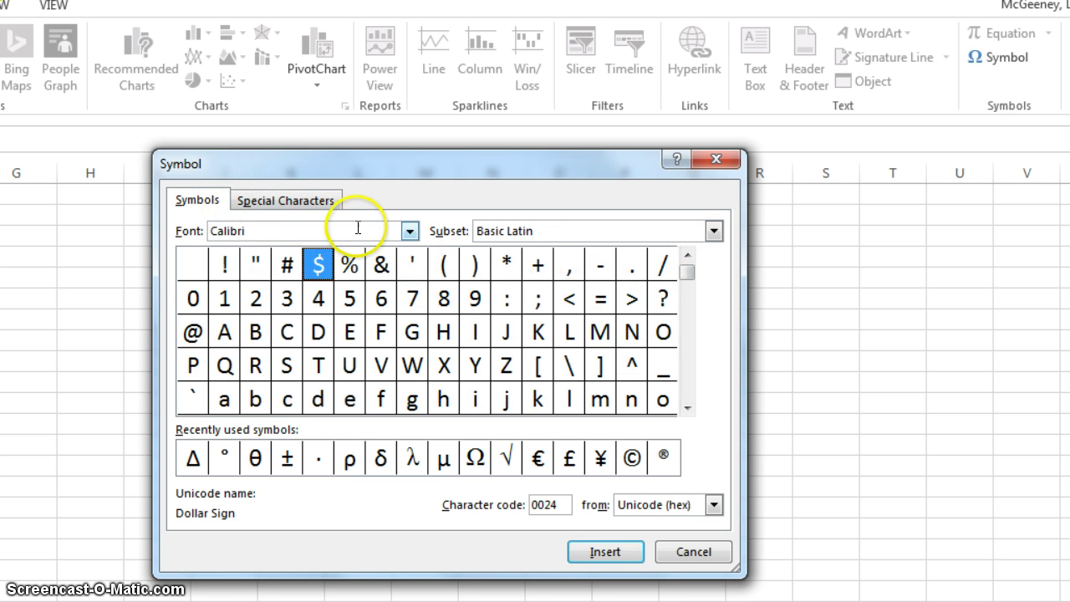
click(409, 231)
scroll(411, 272, up, 5)
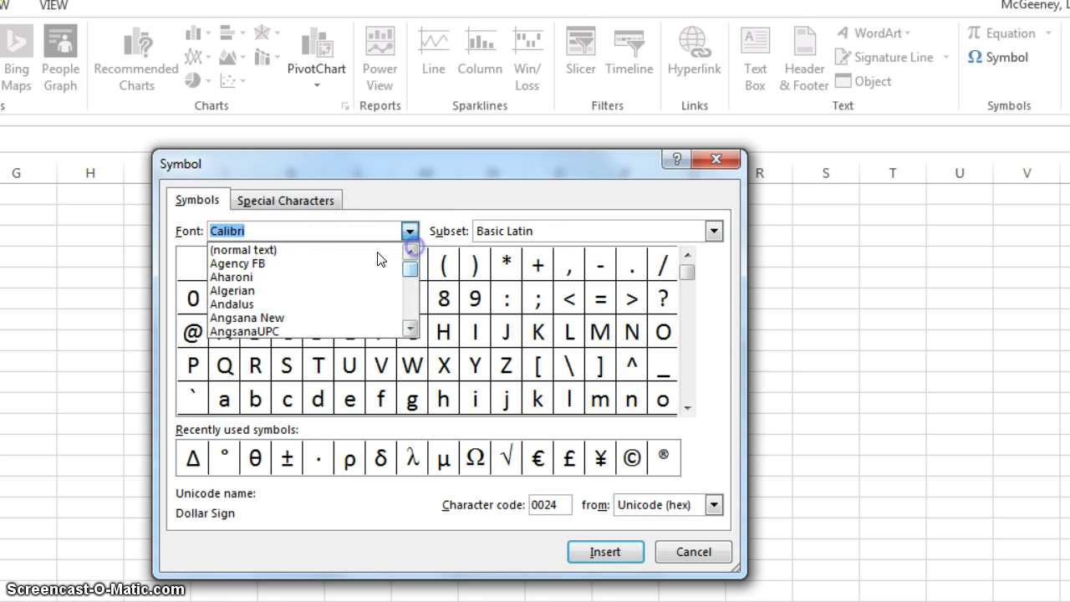
click(283, 251)
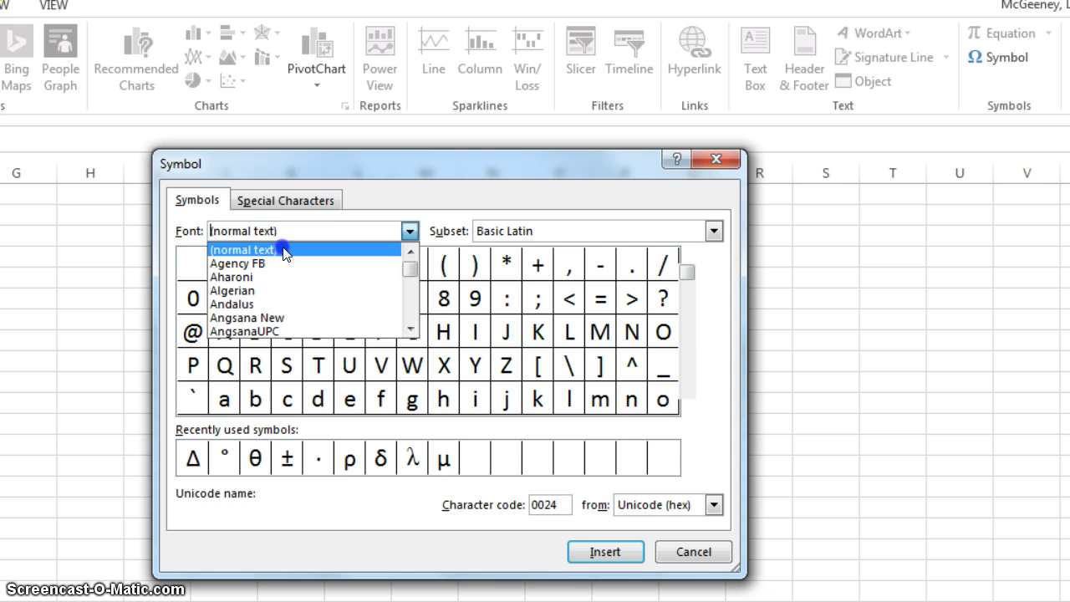
Step: Insert the Greek capital letter delta into the heading and complete it as "Vertical Displacement, Δy (m)"
click(687, 364)
click(687, 364)
click(687, 364)
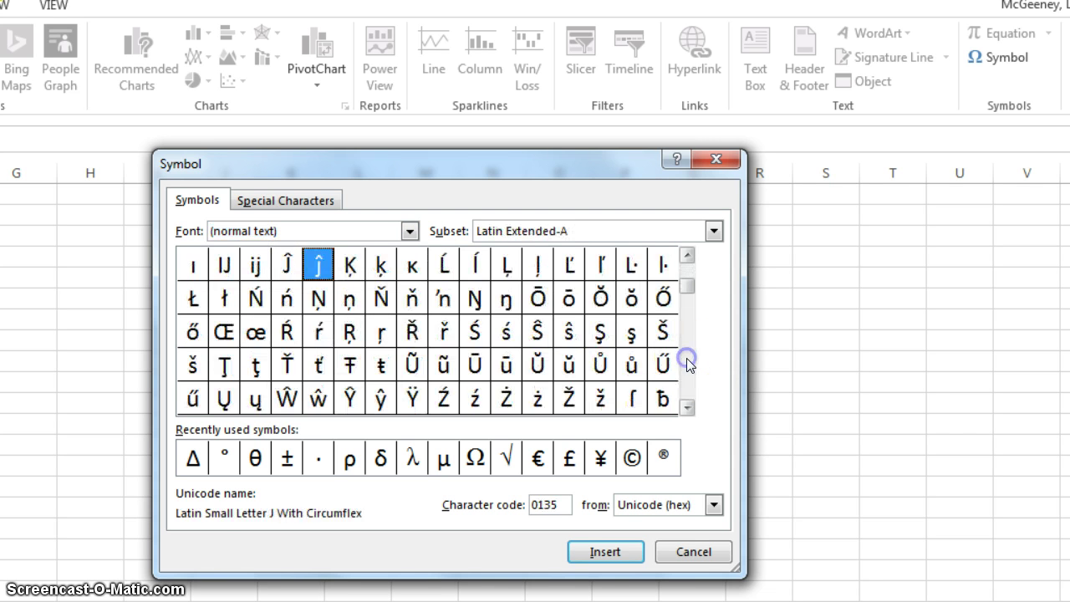
click(687, 365)
click(687, 364)
click(687, 365)
click(688, 365)
click(687, 365)
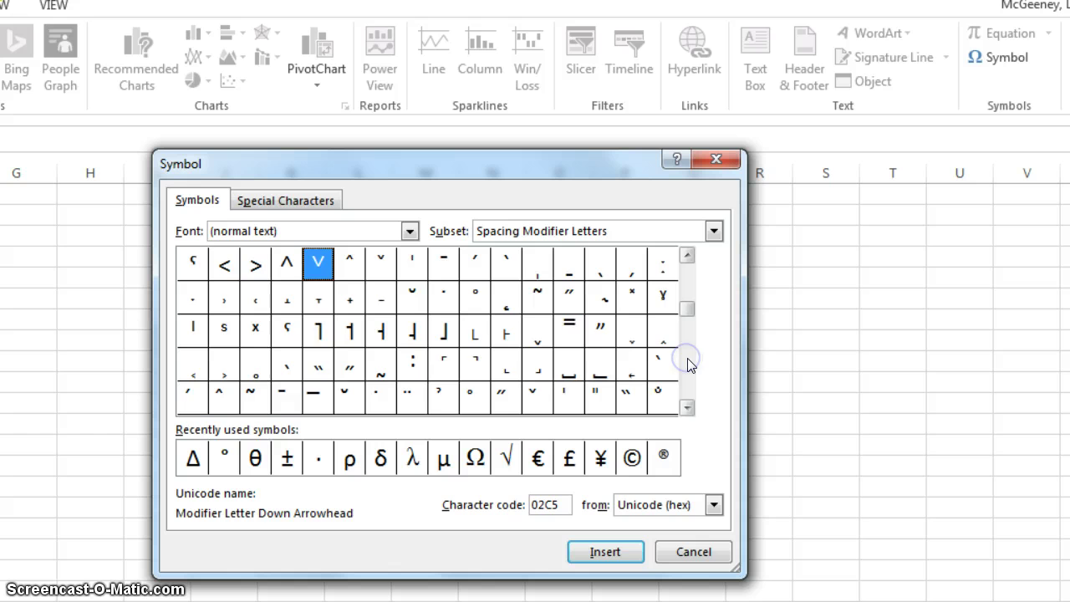
click(687, 365)
click(687, 364)
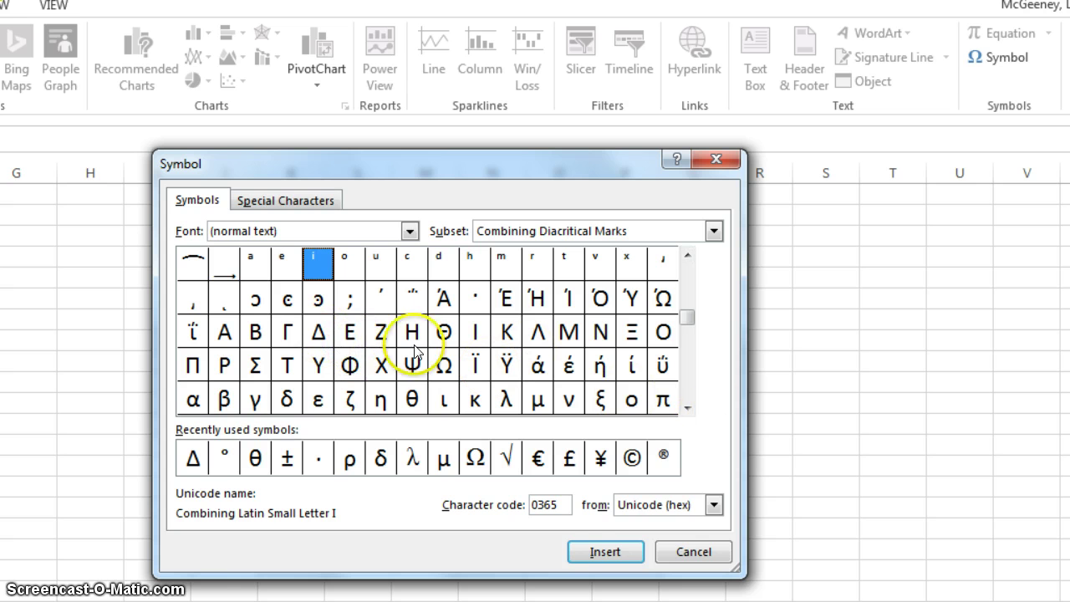
click(318, 332)
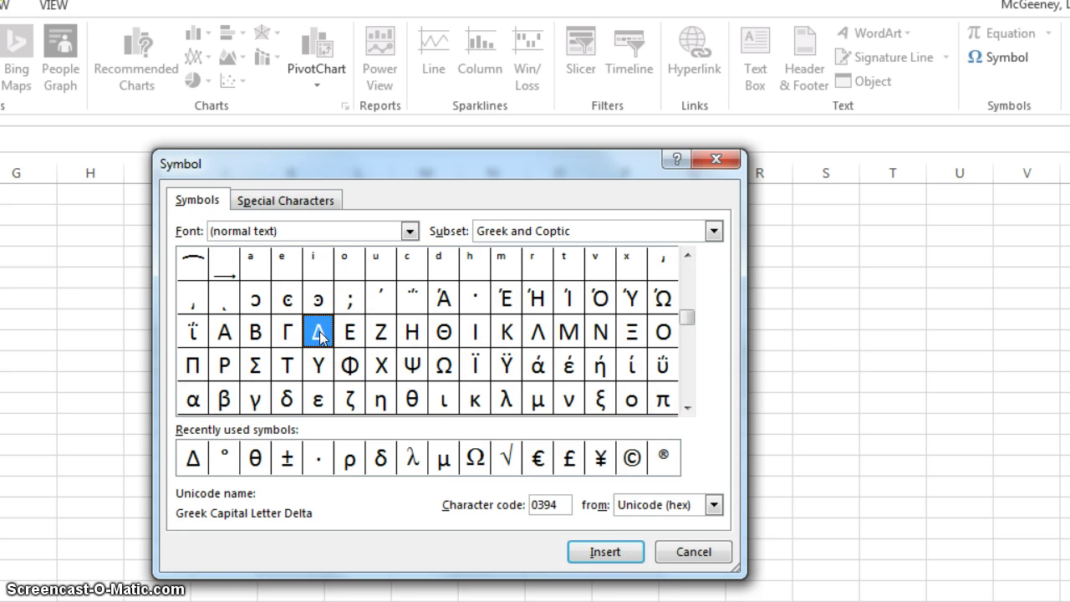
double_click(318, 332)
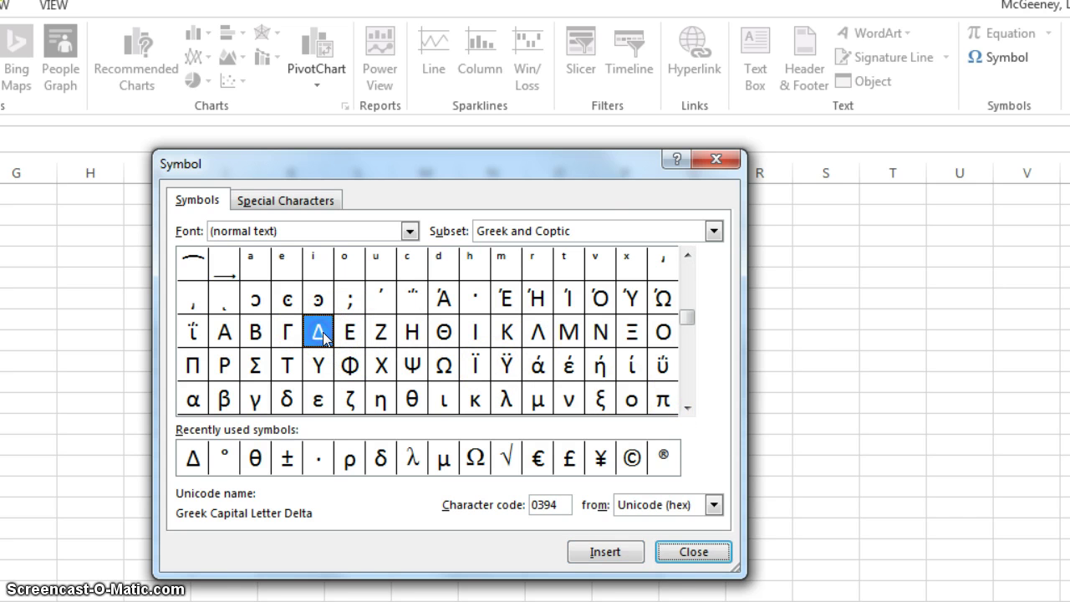
click(690, 551)
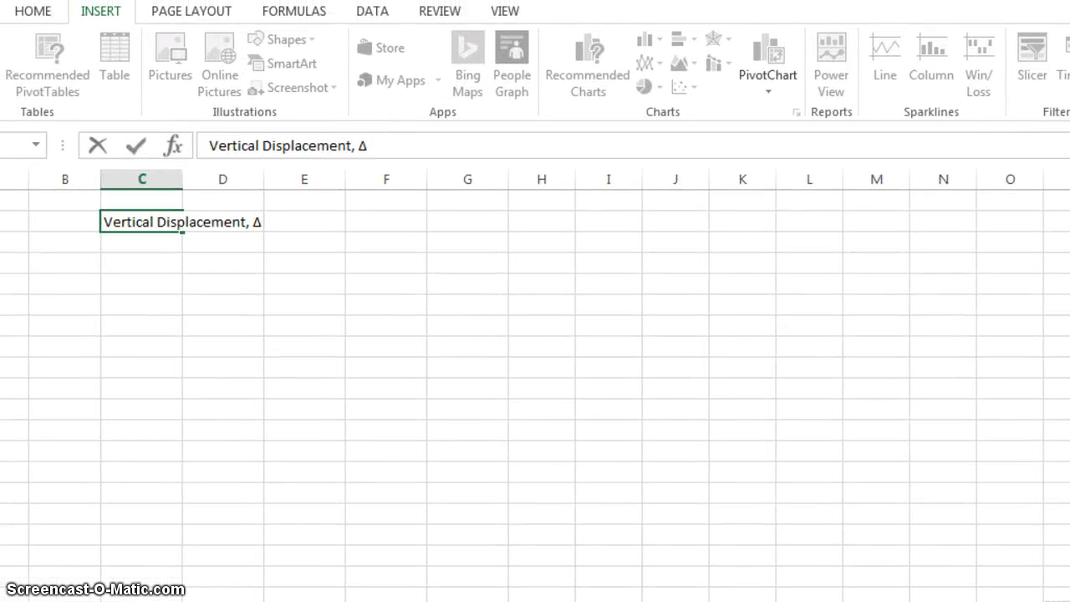
click(402, 137)
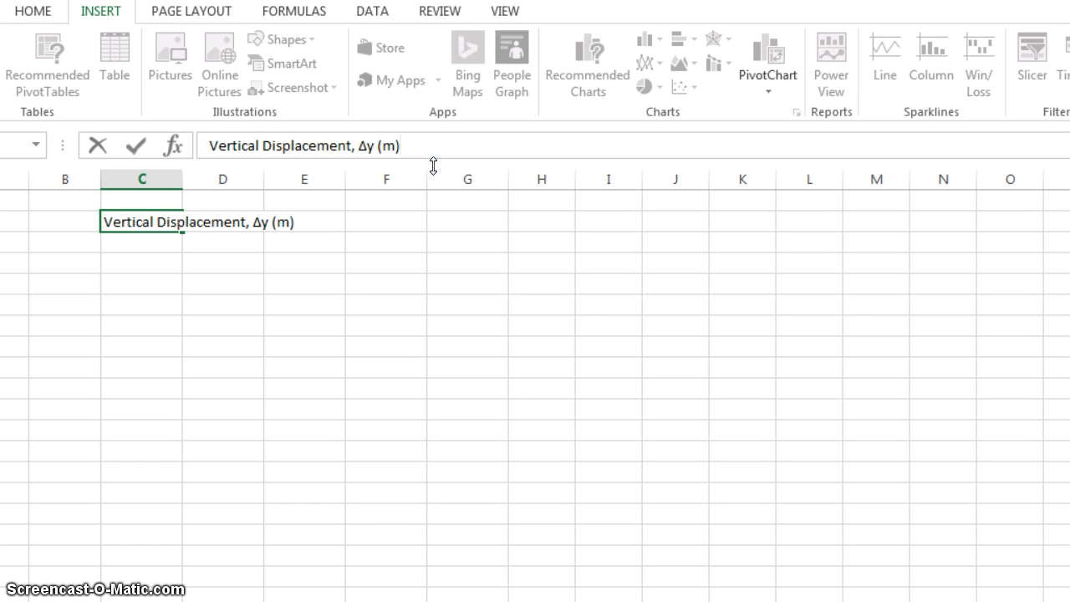
key(Tab)
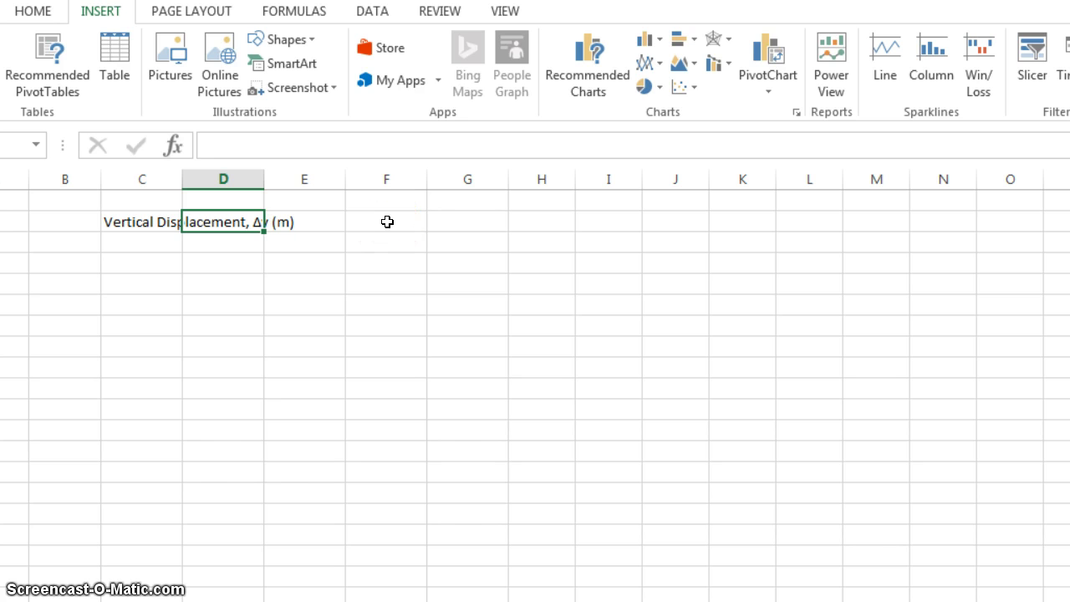
Step: Enter the headings "Time of Release, ti (s)" in column D and "Time of Impact, tf (s)" in column E
text(Time of Release, ti (s)
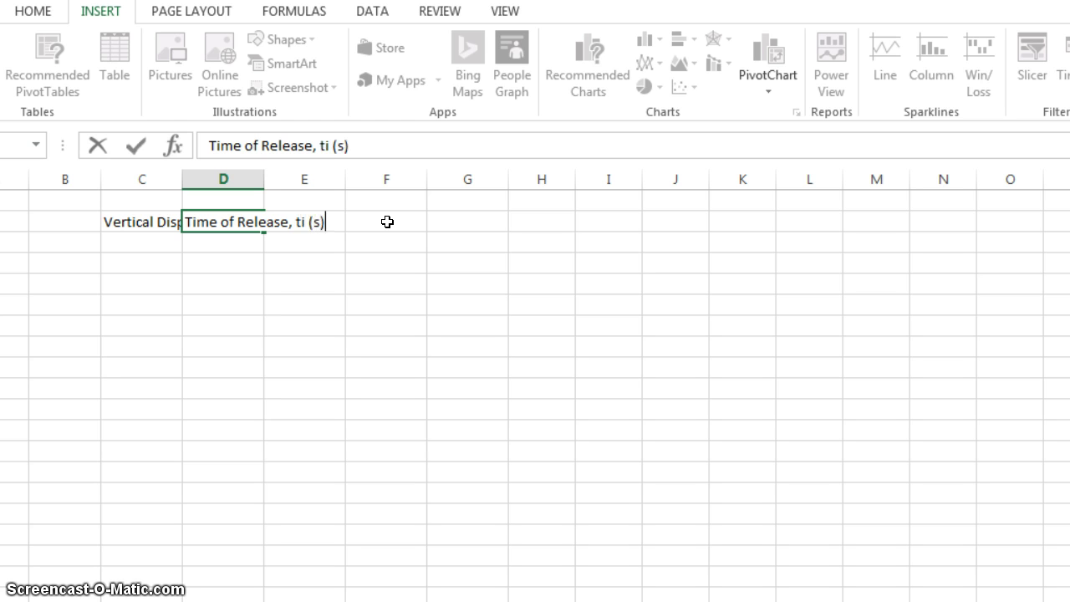
key(Tab)
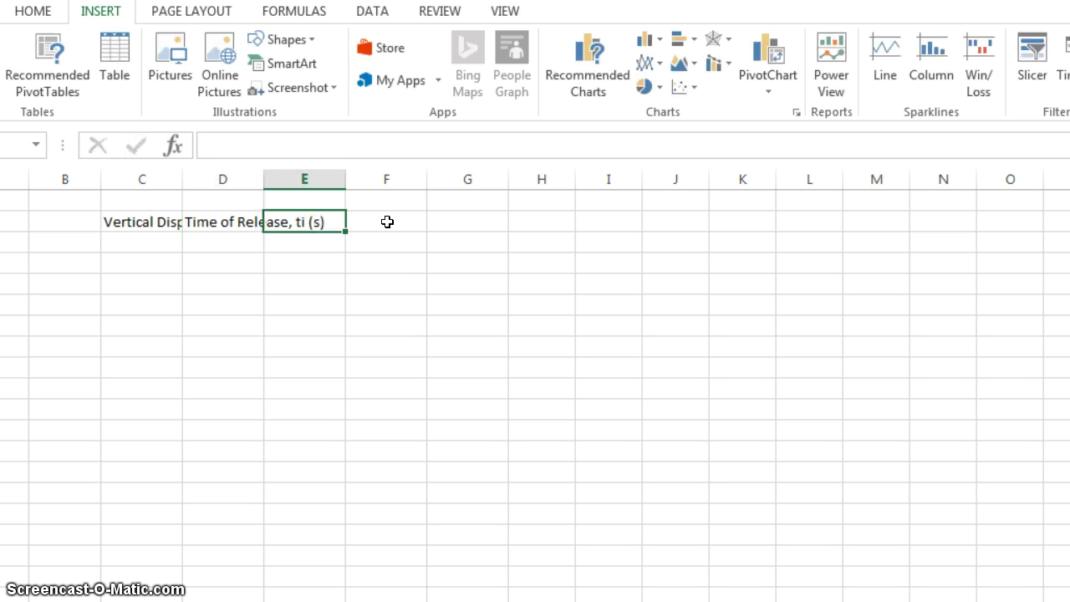
text(Time of Impact, tf (s)
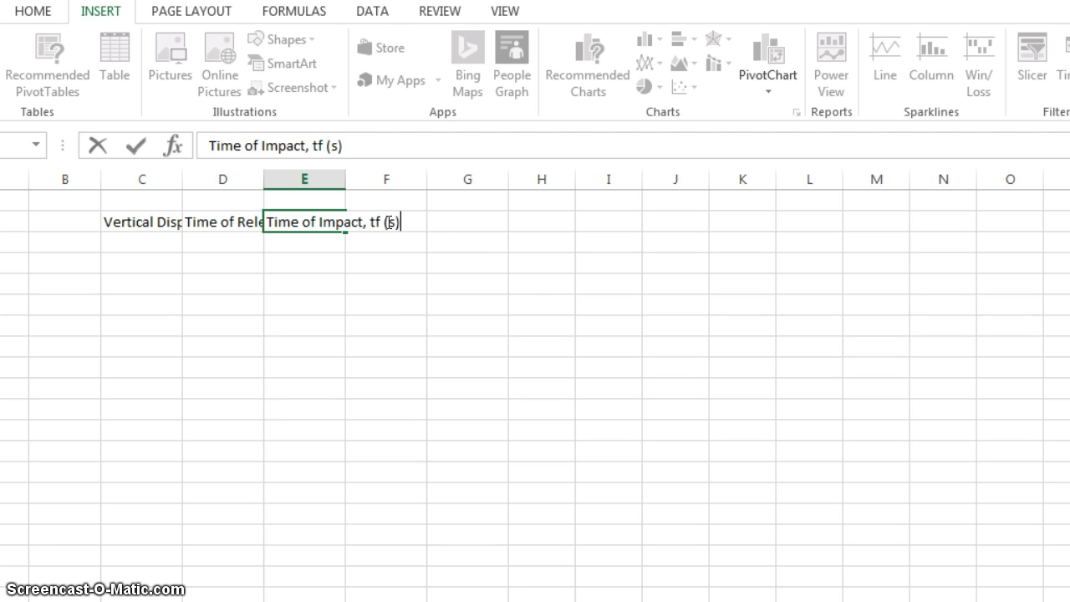
key(Tab)
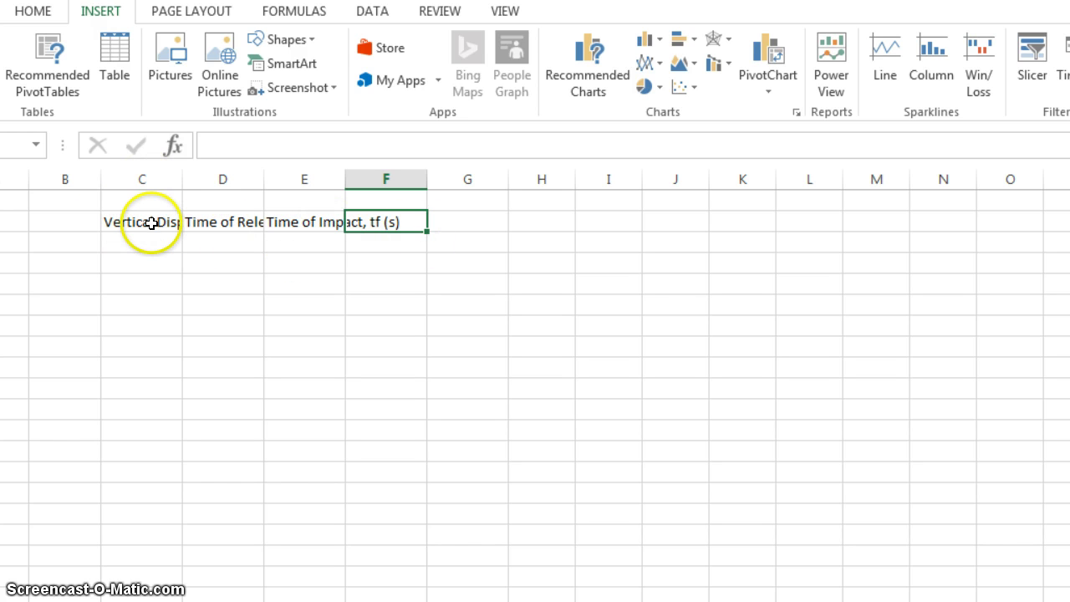
Step: Try to widen column C alone to fit its heading, and undo the autofit
mouse_move(181, 177)
mouse_down()
mouse_move(236, 176)
mouse_move(190, 179)
mouse_up()
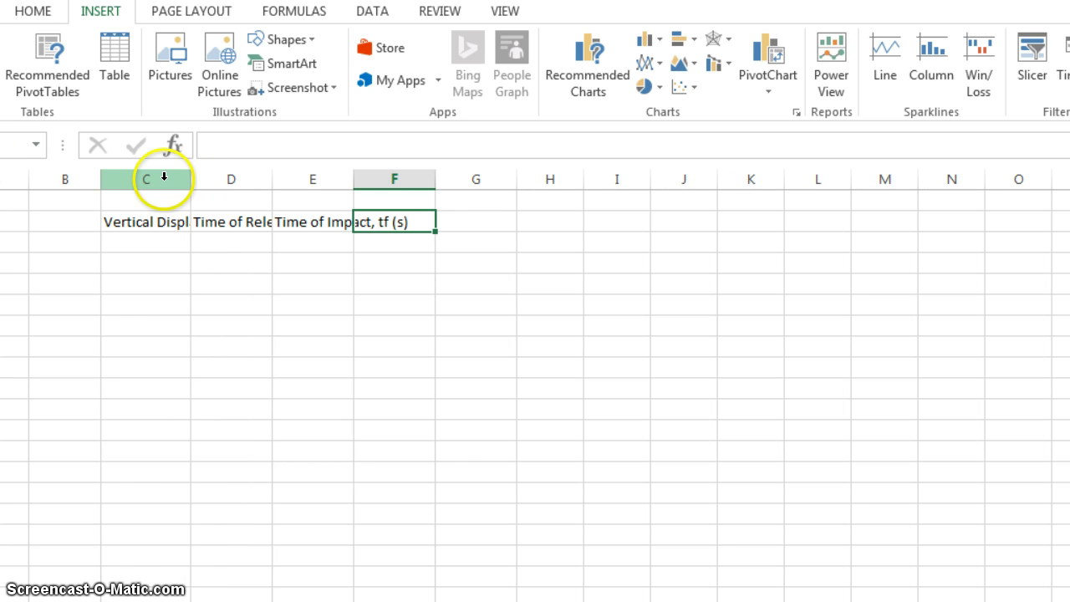
click(164, 178)
click(199, 201)
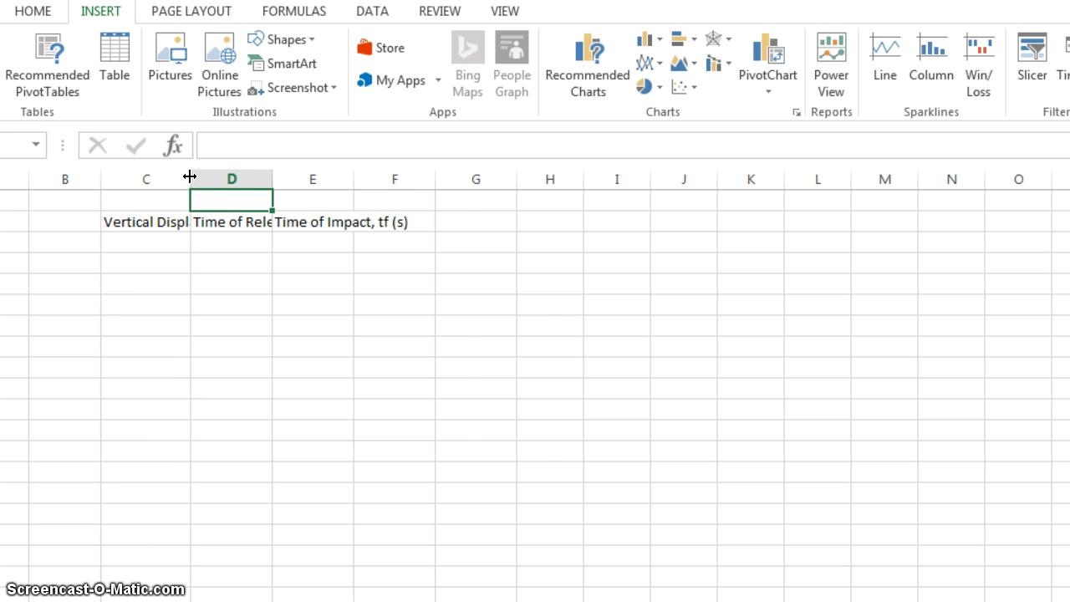
double_click(190, 177)
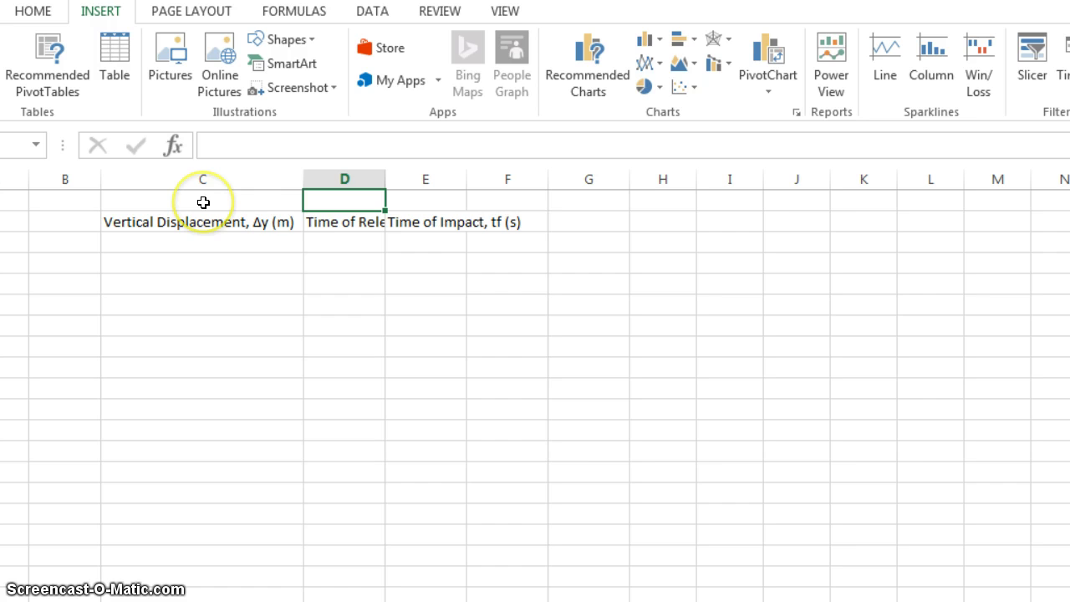
key(ctrl+z)
Step: Autofit the widths of columns C through E together so they match their headings
click(148, 179)
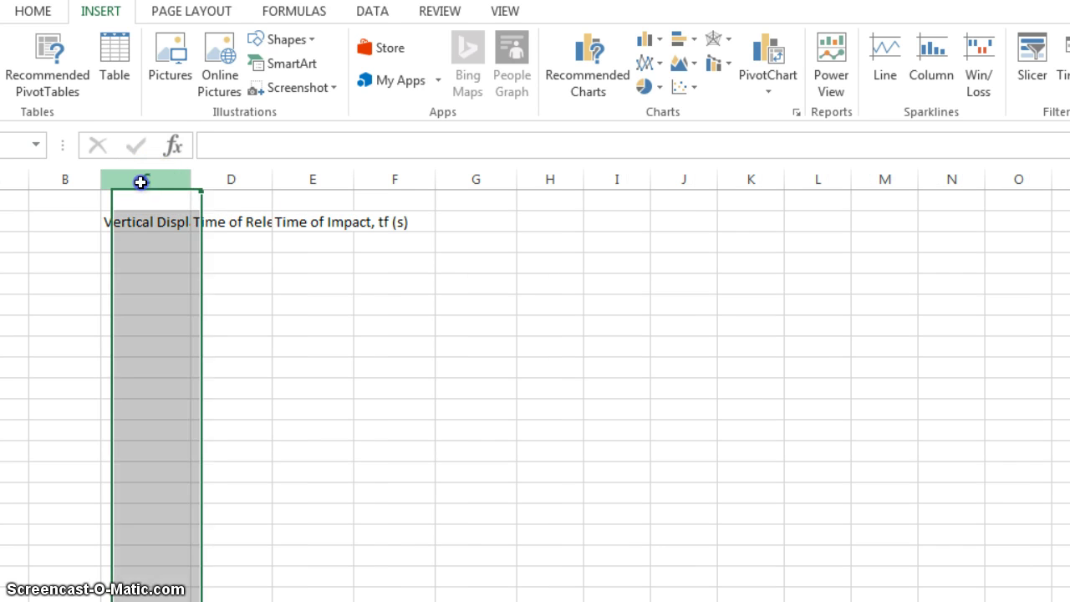
drag(210, 179, 303, 175)
click(140, 177)
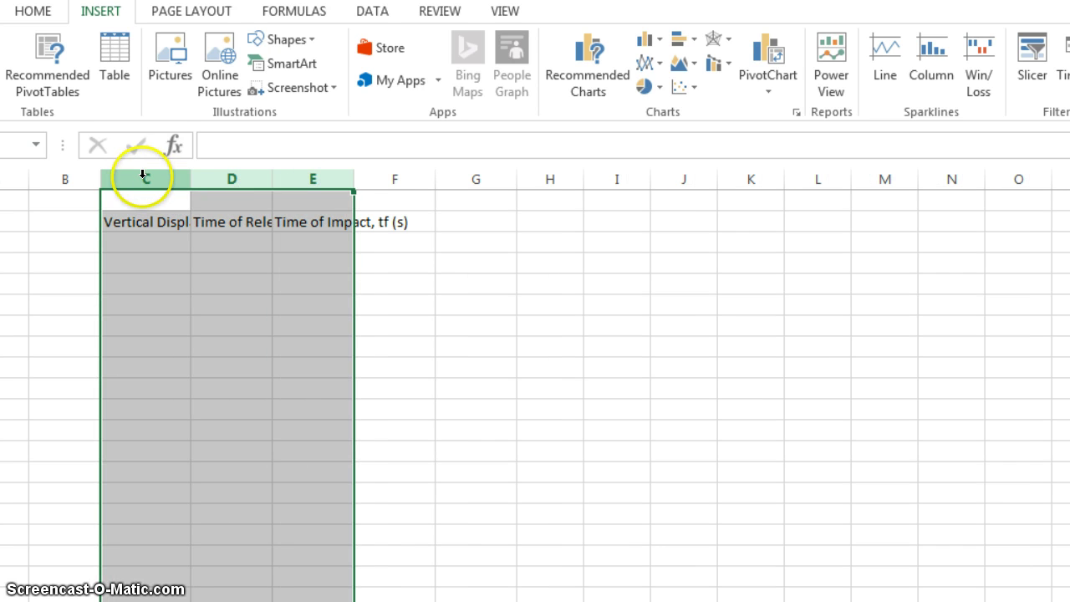
drag(135, 205, 122, 418)
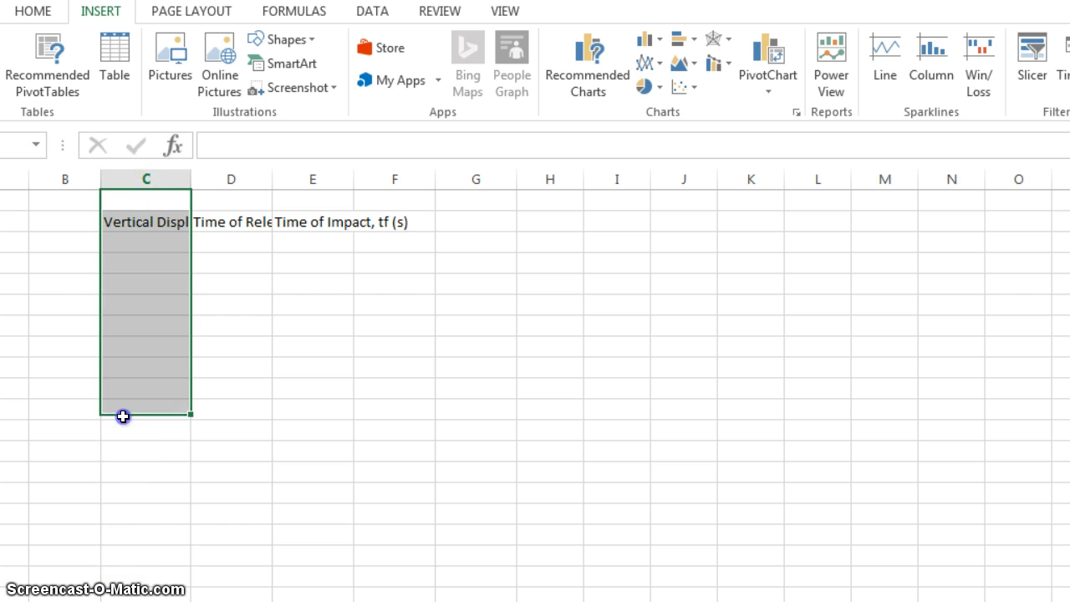
click(140, 188)
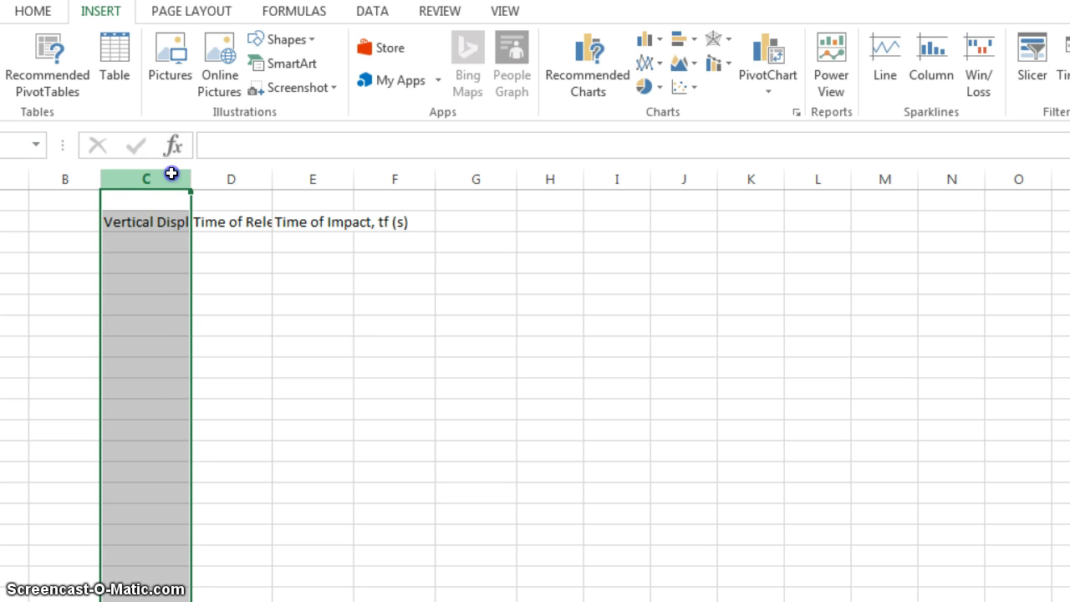
drag(171, 173, 308, 171)
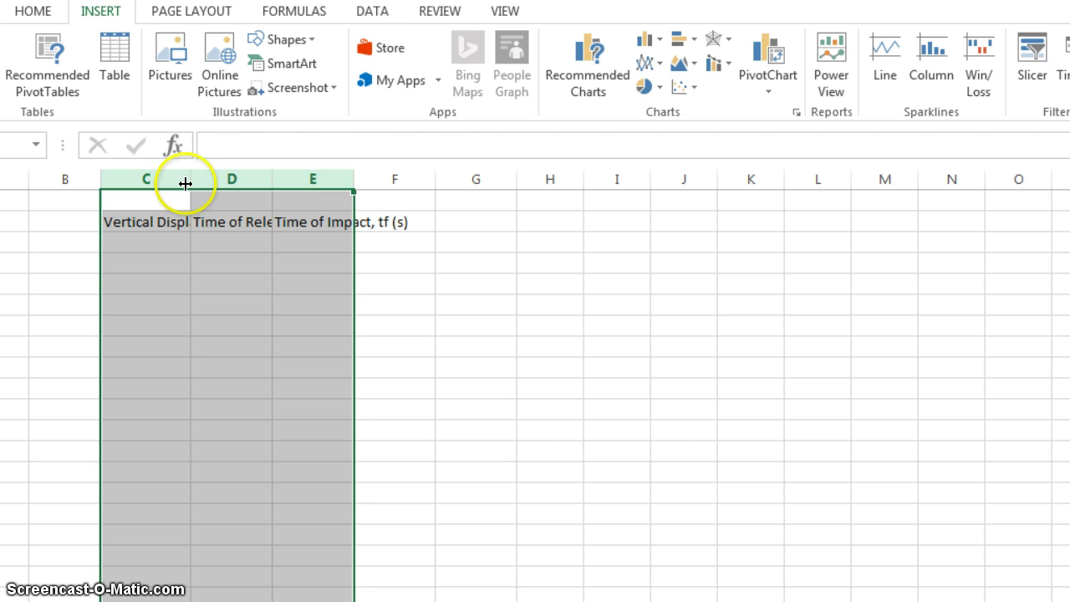
double_click(273, 178)
click(262, 247)
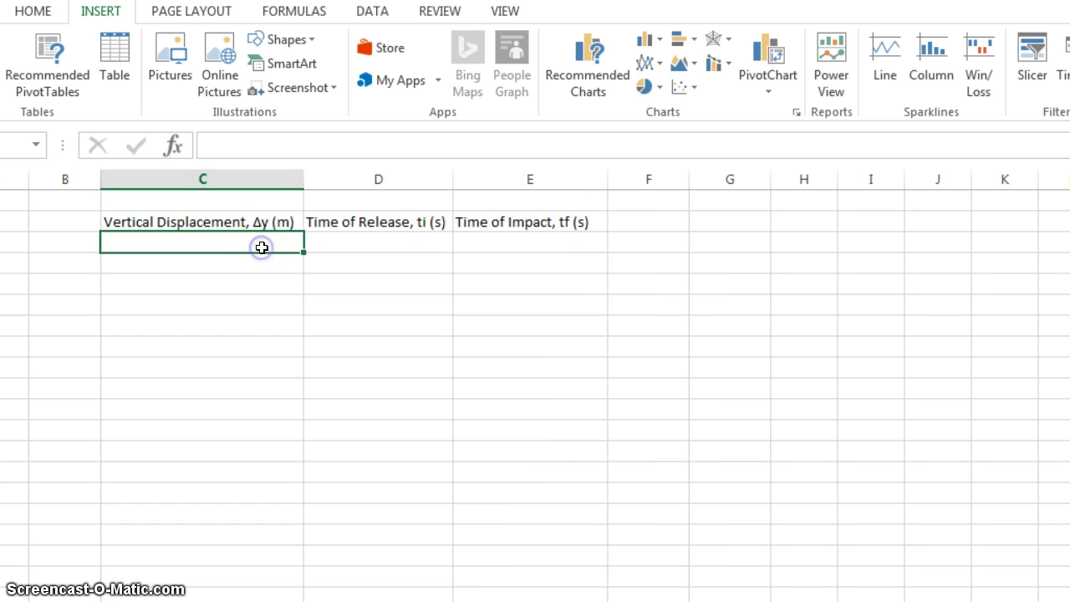
Step: Format the "i" of "ti" in the Time of Release heading in column D as a subscript
click(251, 222)
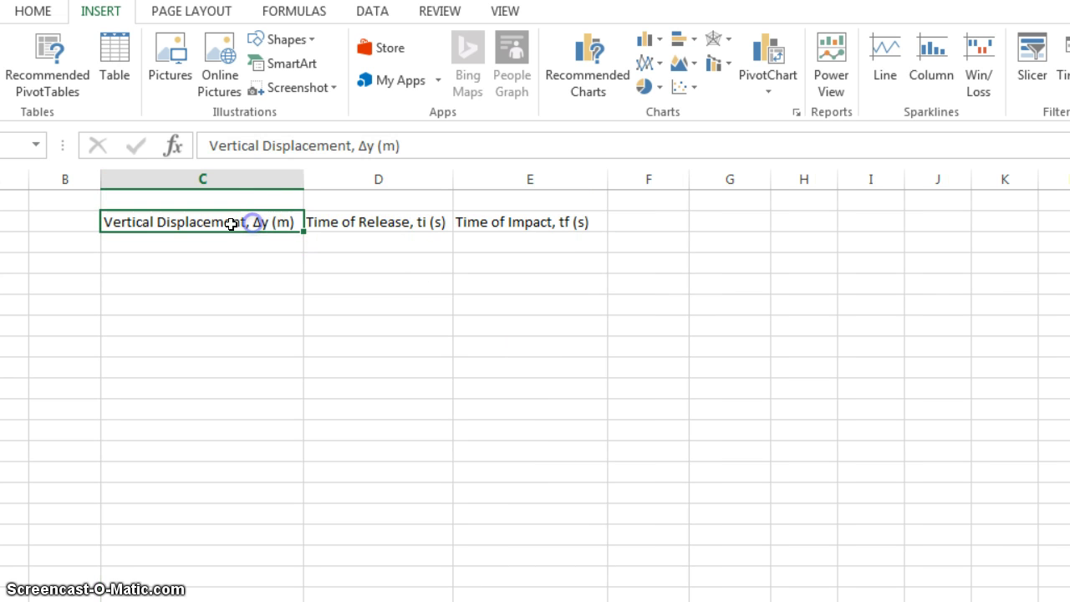
click(432, 229)
double_click(327, 145)
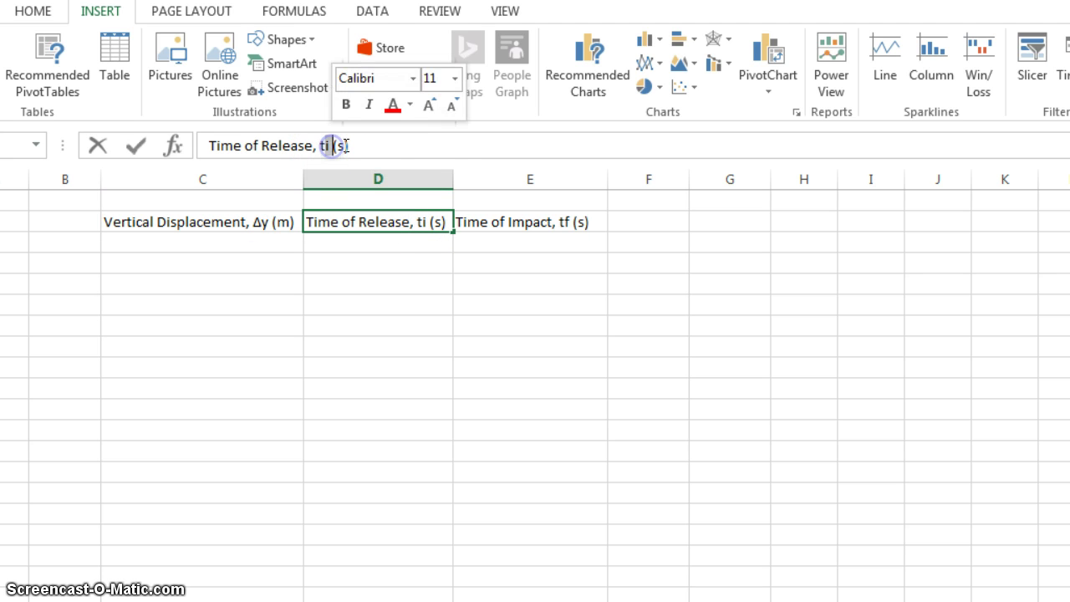
click(443, 167)
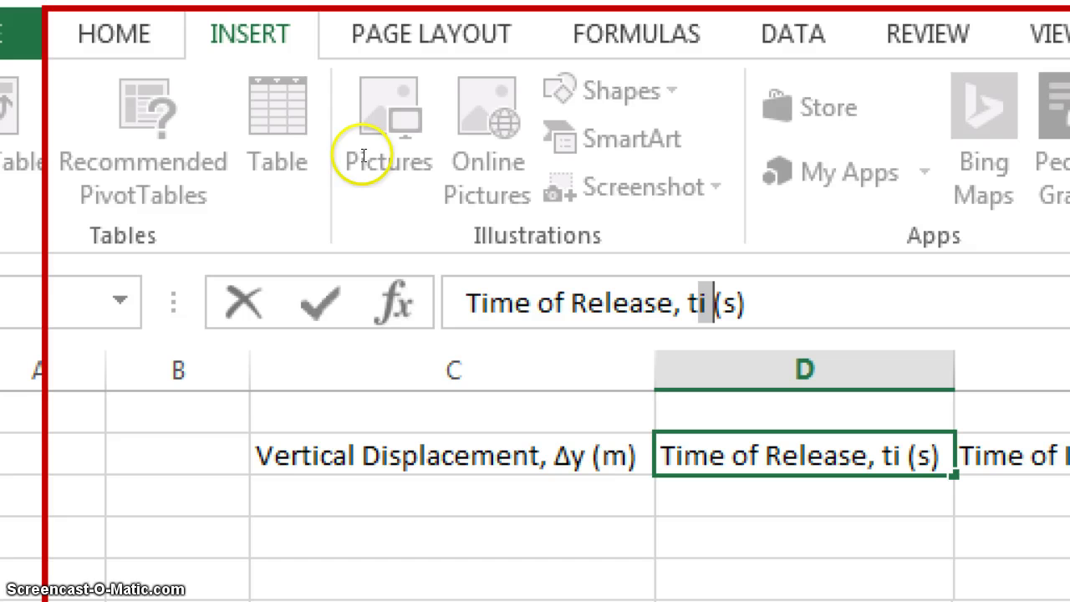
click(327, 137)
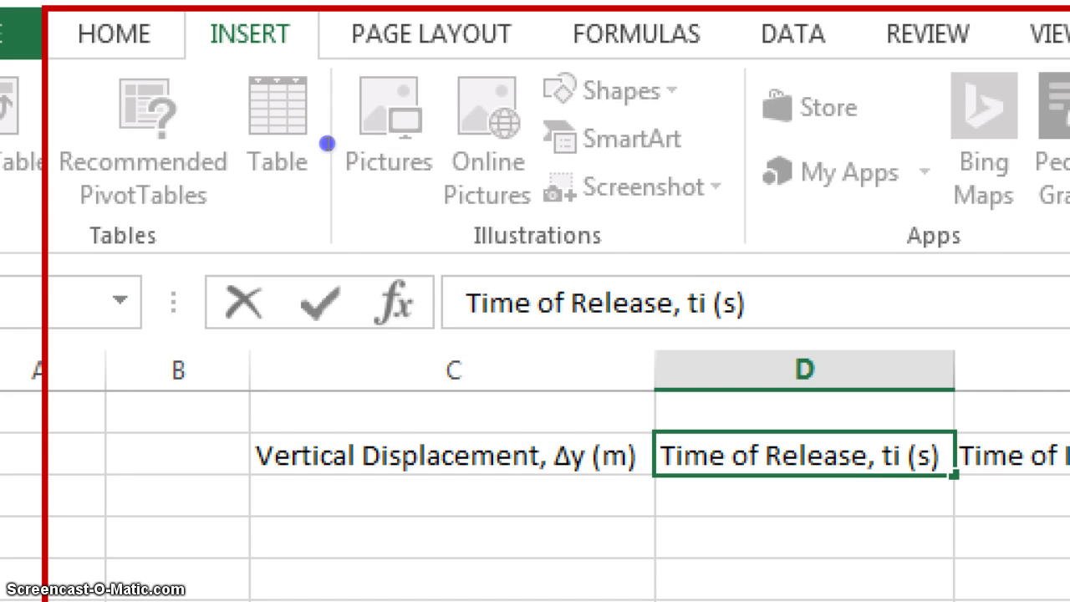
drag(707, 303, 698, 303)
click(113, 33)
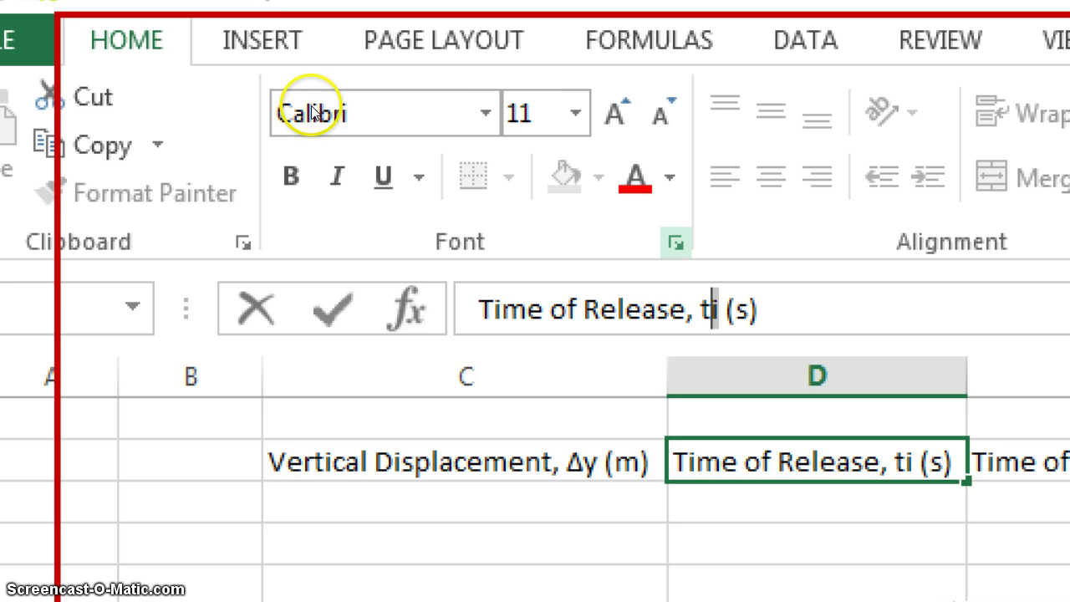
click(675, 243)
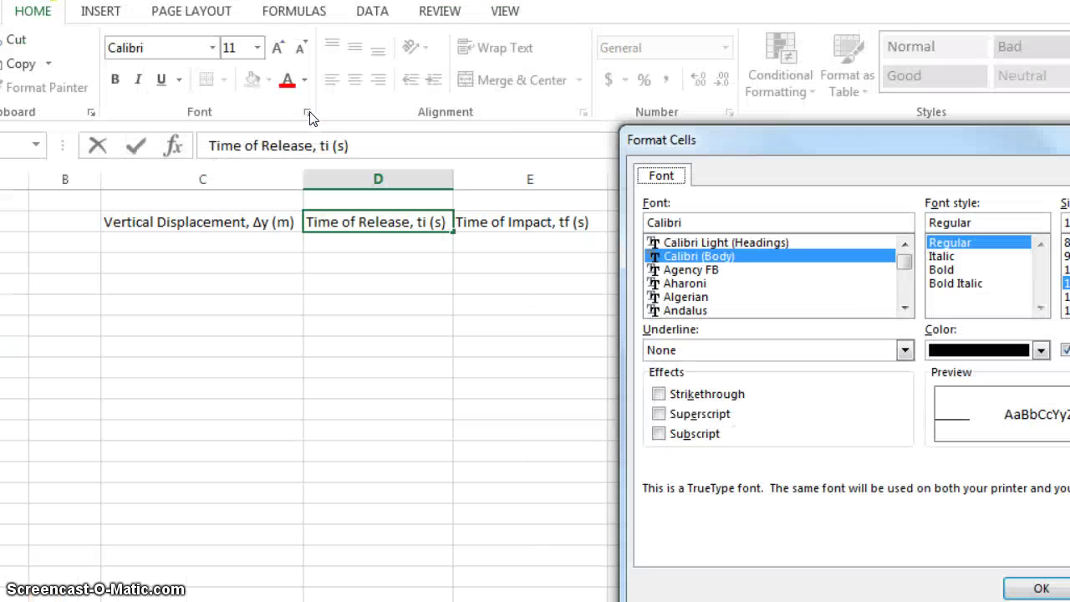
drag(727, 139, 468, 102)
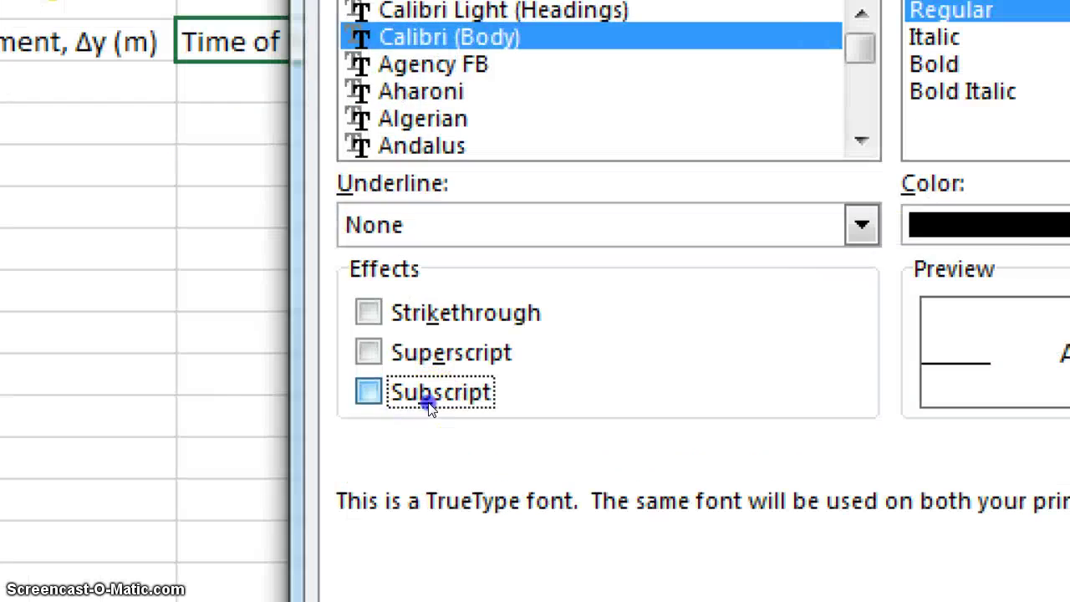
click(427, 400)
click(809, 547)
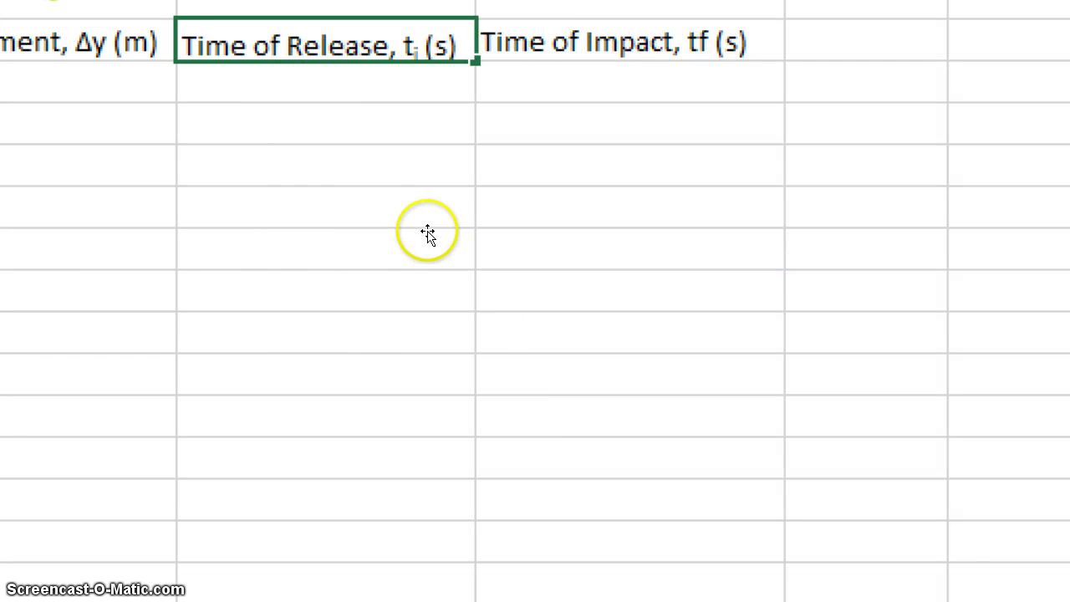
Step: Format the "f" of "tf" in the Time of Impact heading in column E as a subscript
key(Right)
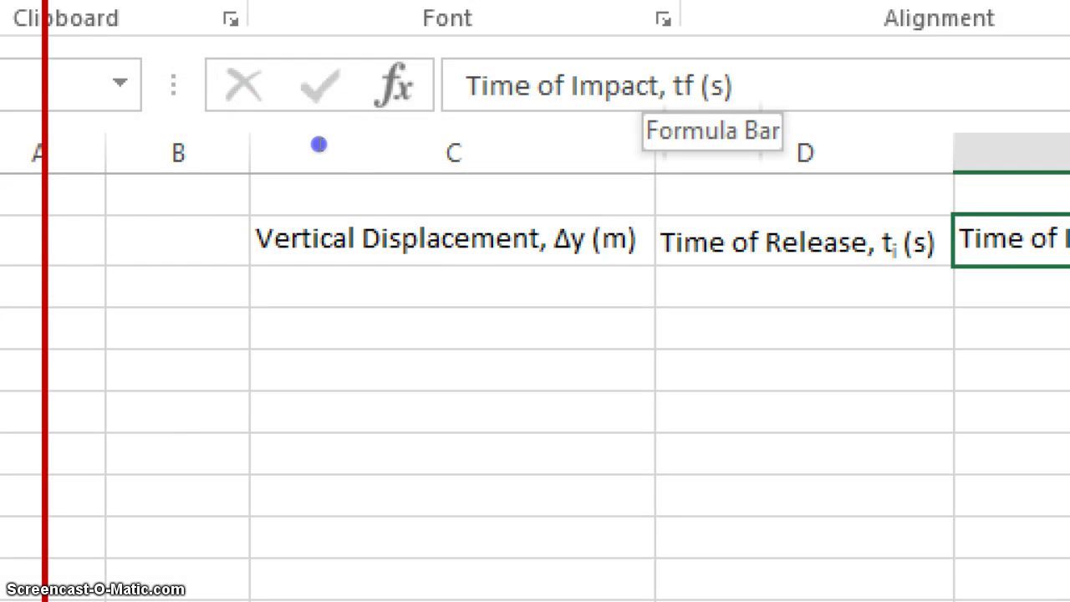
click(687, 86)
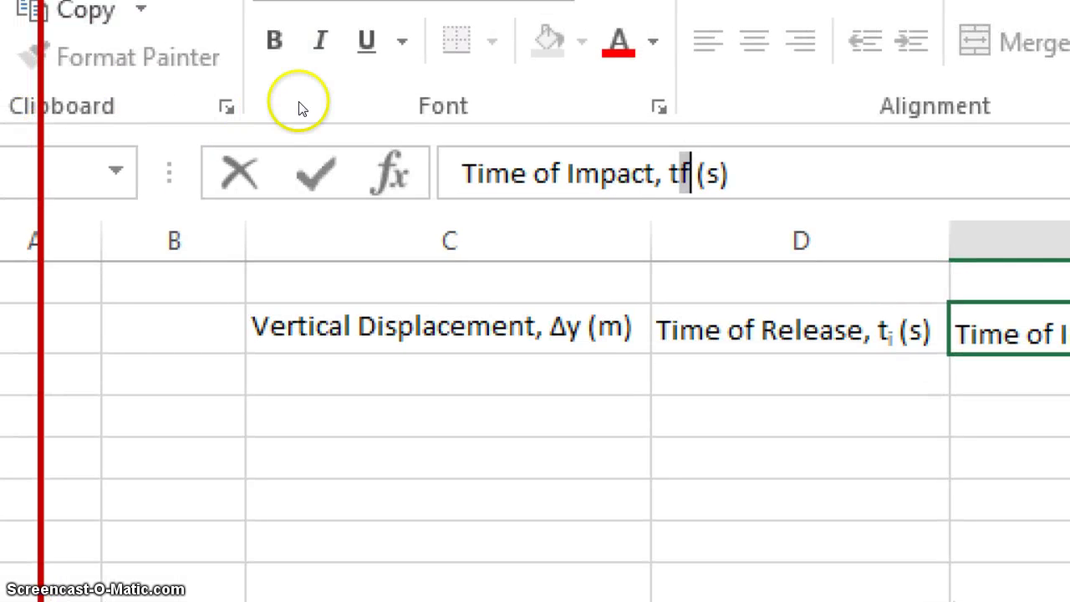
click(663, 18)
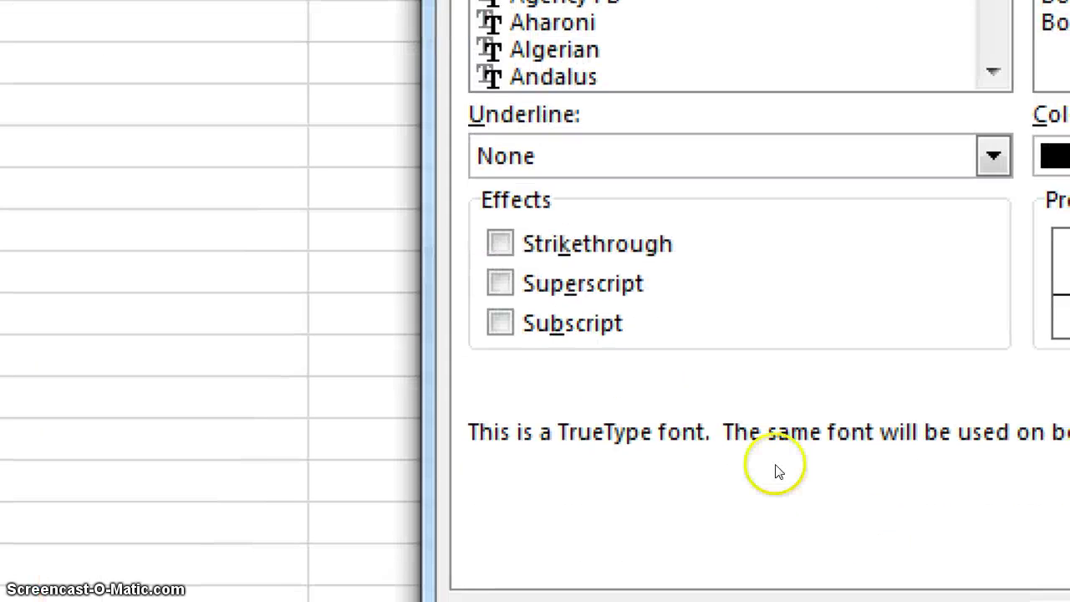
click(422, 387)
key(alt+b)
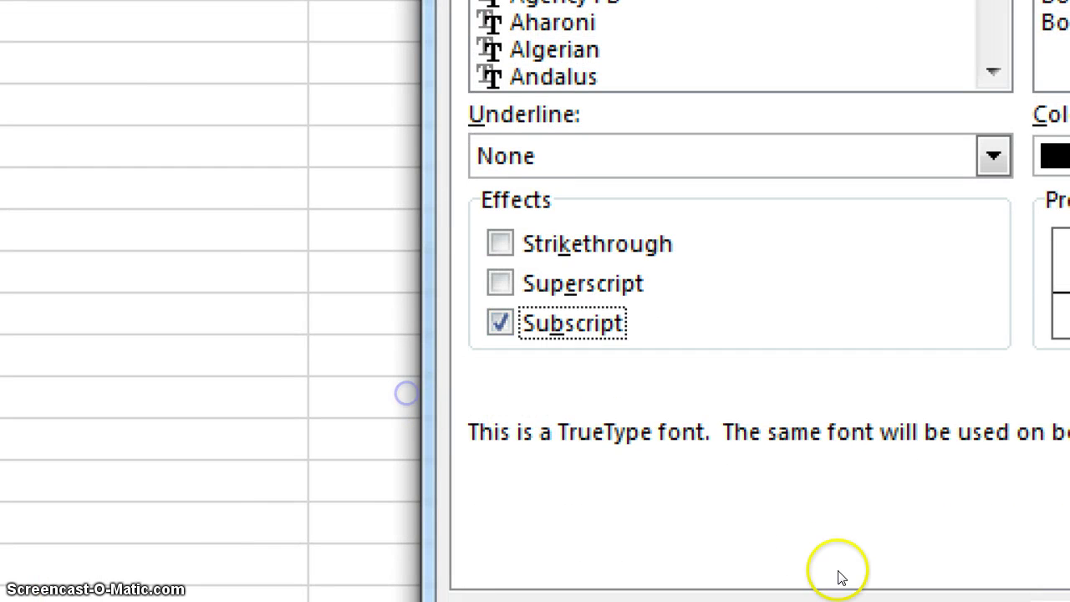
click(812, 554)
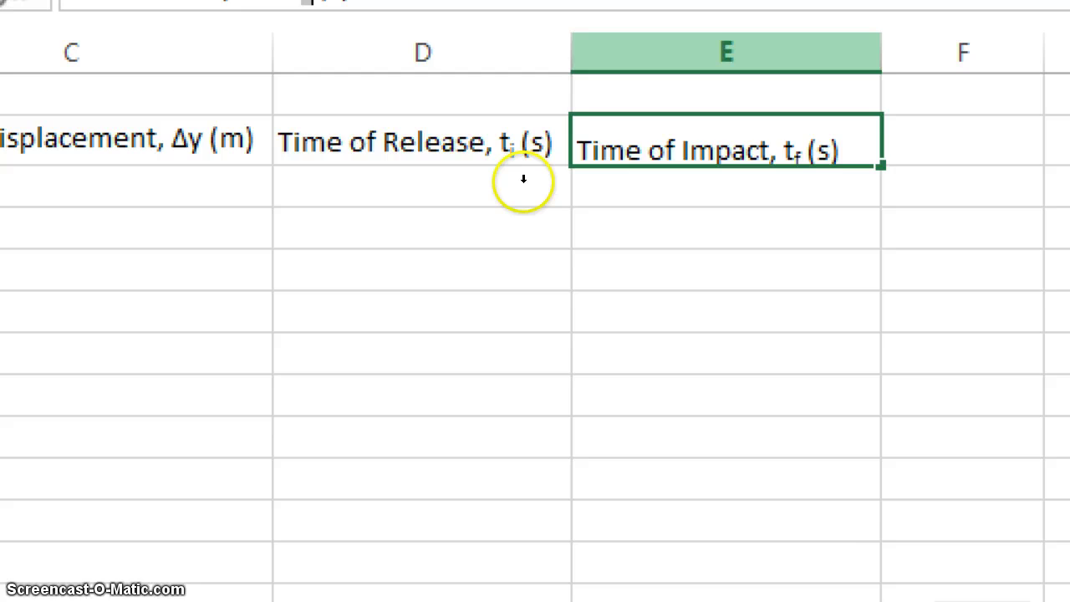
Step: Right-align all the data values below the headings in columns C through E
click(206, 195)
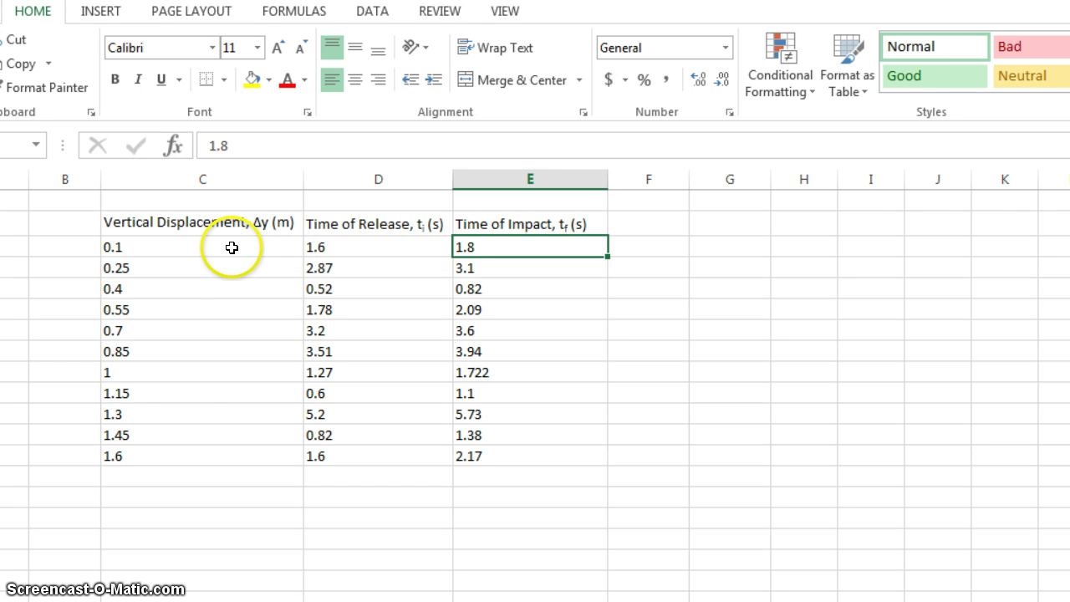
drag(160, 241, 508, 446)
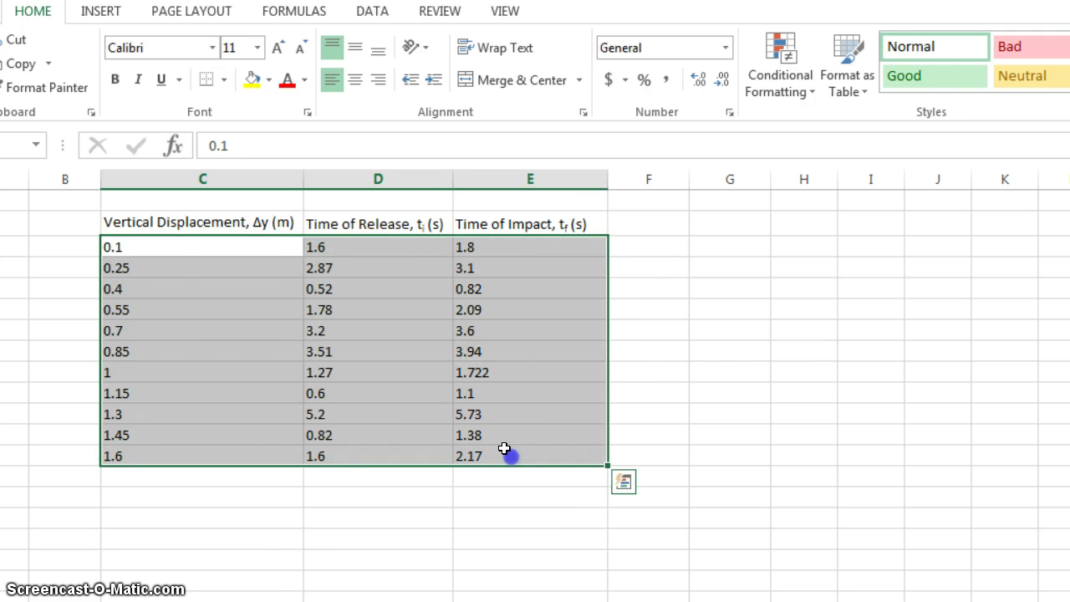
click(378, 85)
click(390, 331)
Step: Check the vertical displacement cells in column C, and display all of their values with two decimal places
click(260, 245)
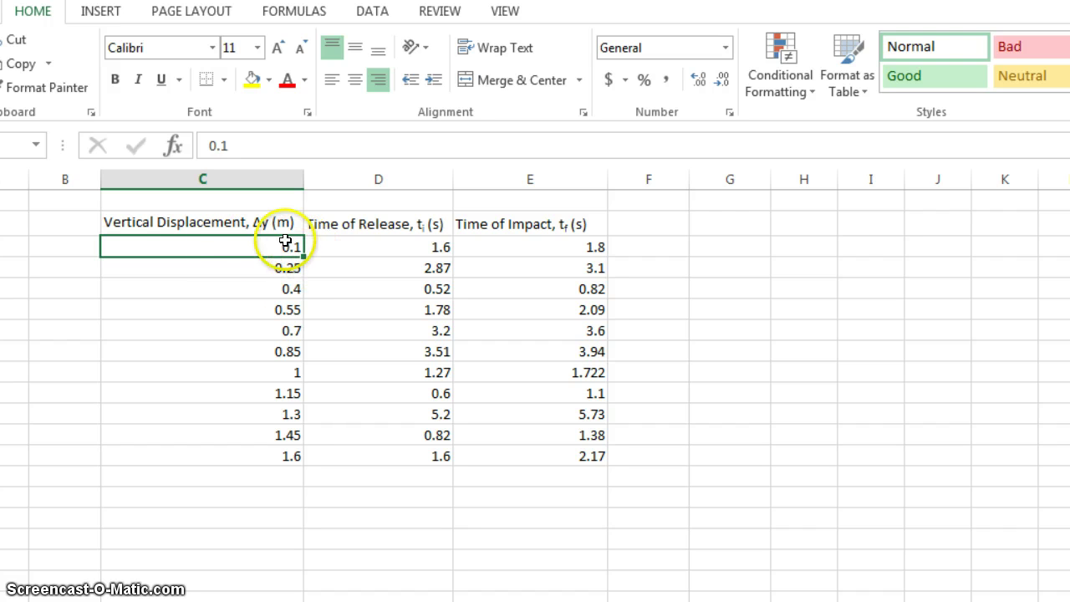
click(289, 267)
click(294, 369)
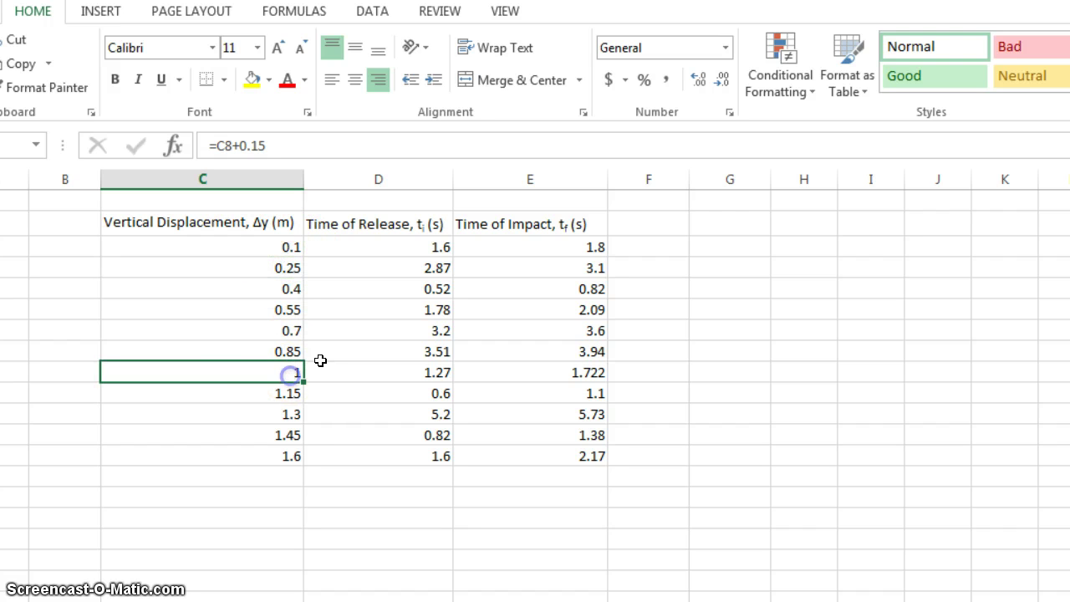
drag(279, 249, 264, 461)
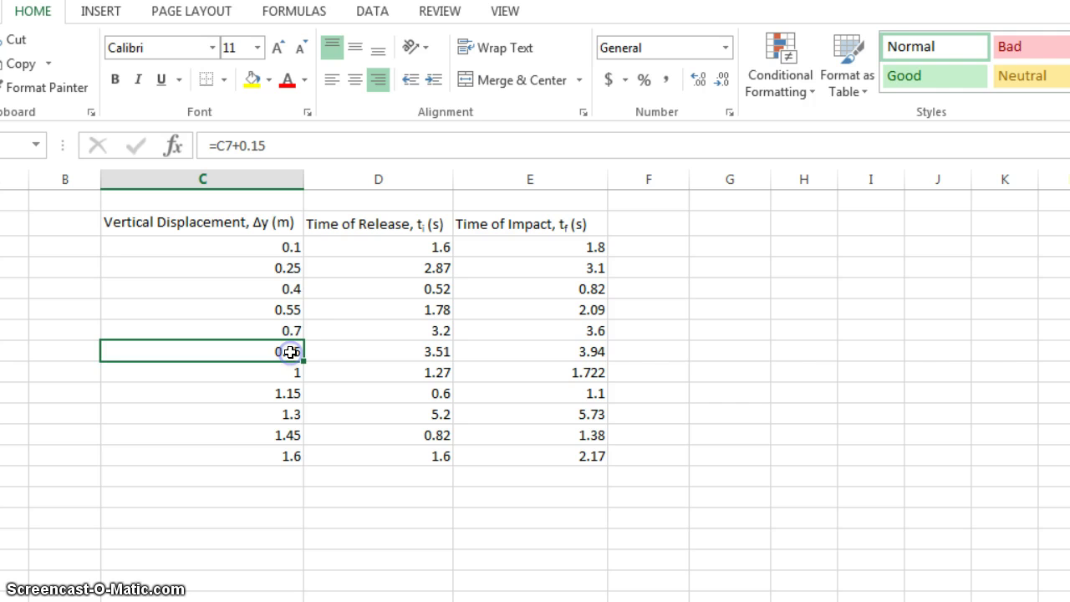
drag(284, 247, 264, 462)
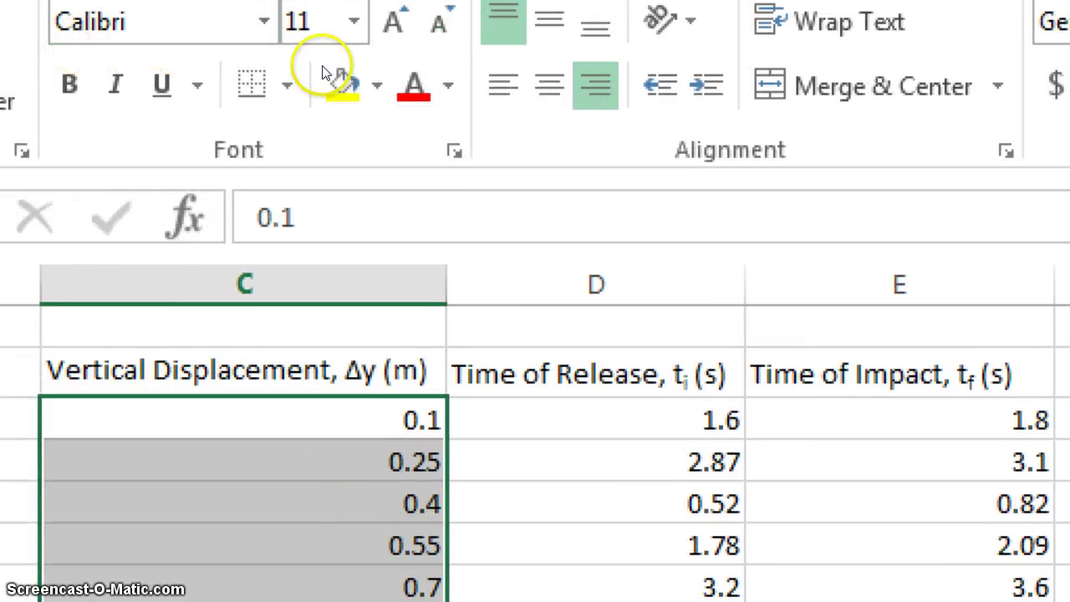
click(702, 87)
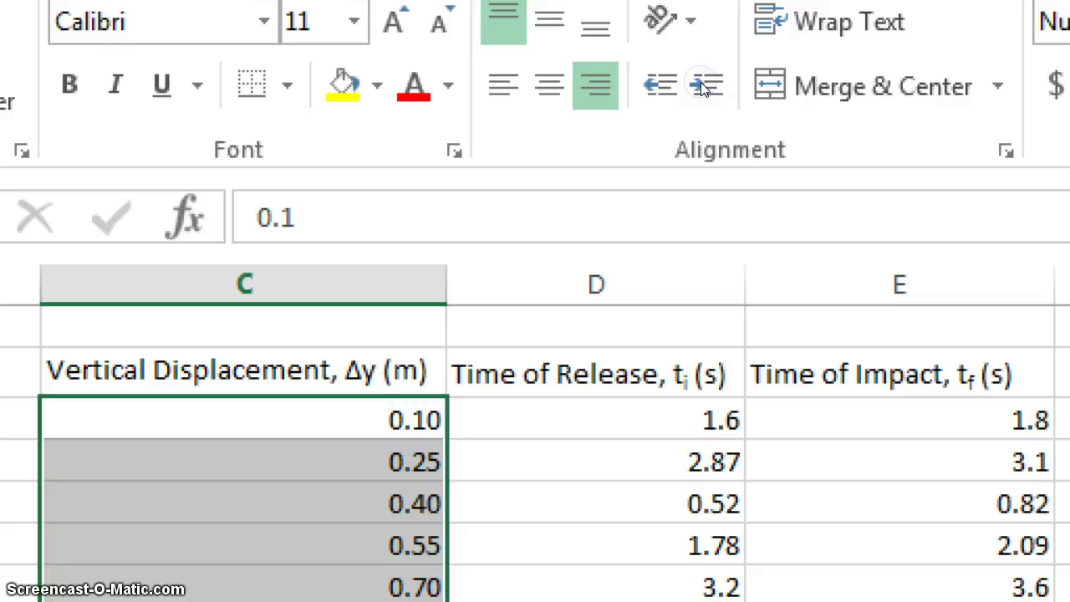
click(702, 87)
click(702, 87)
click(702, 87)
click(702, 87)
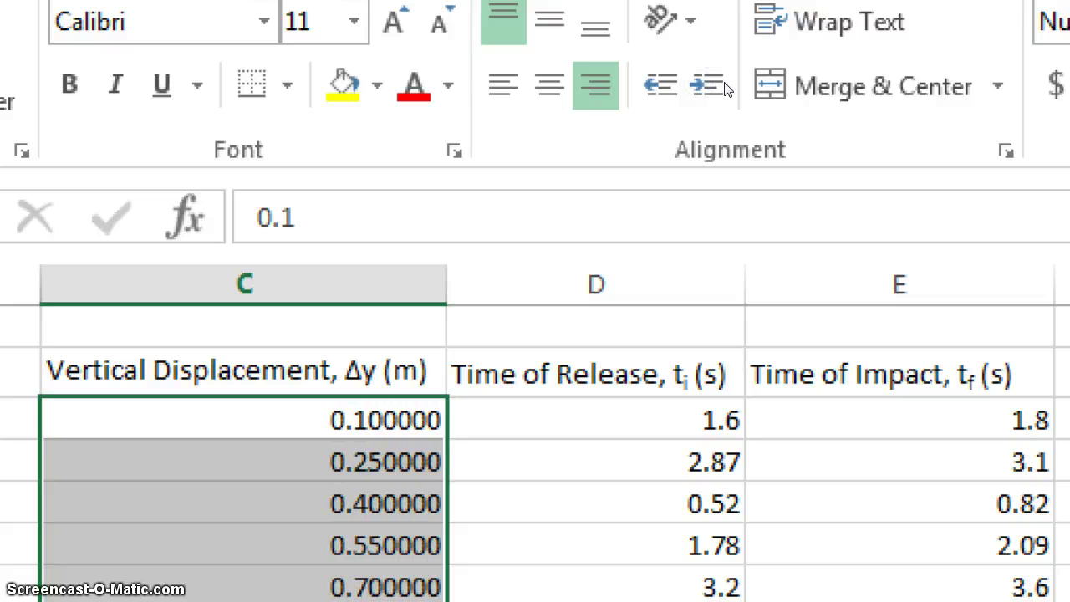
click(723, 87)
click(724, 87)
click(724, 87)
click(724, 87)
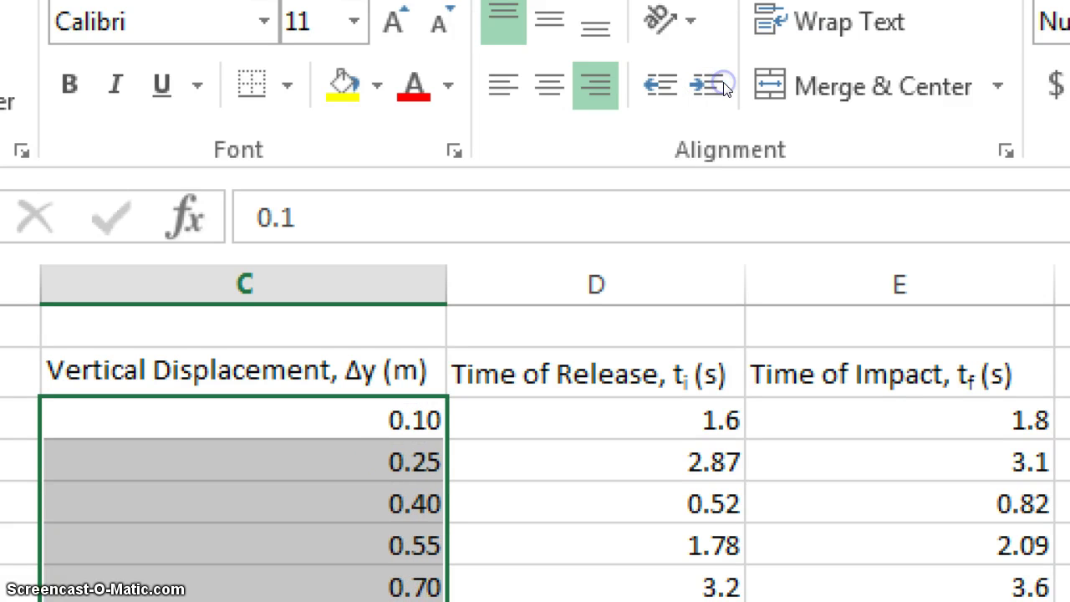
Step: Display the time of release and time of impact values in columns D and E with two decimal places
drag(406, 228, 393, 441)
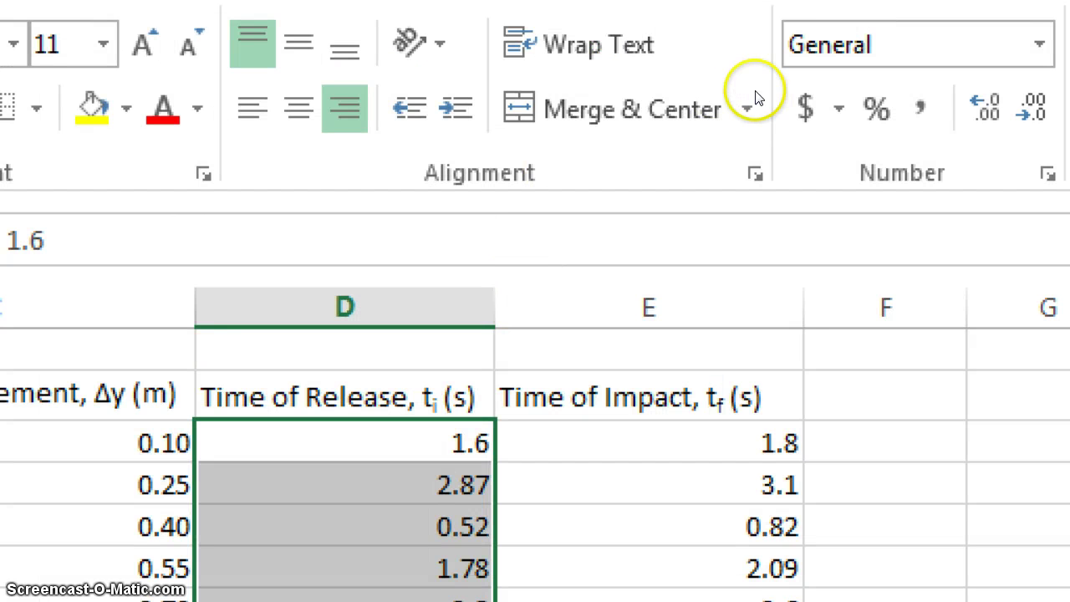
click(986, 108)
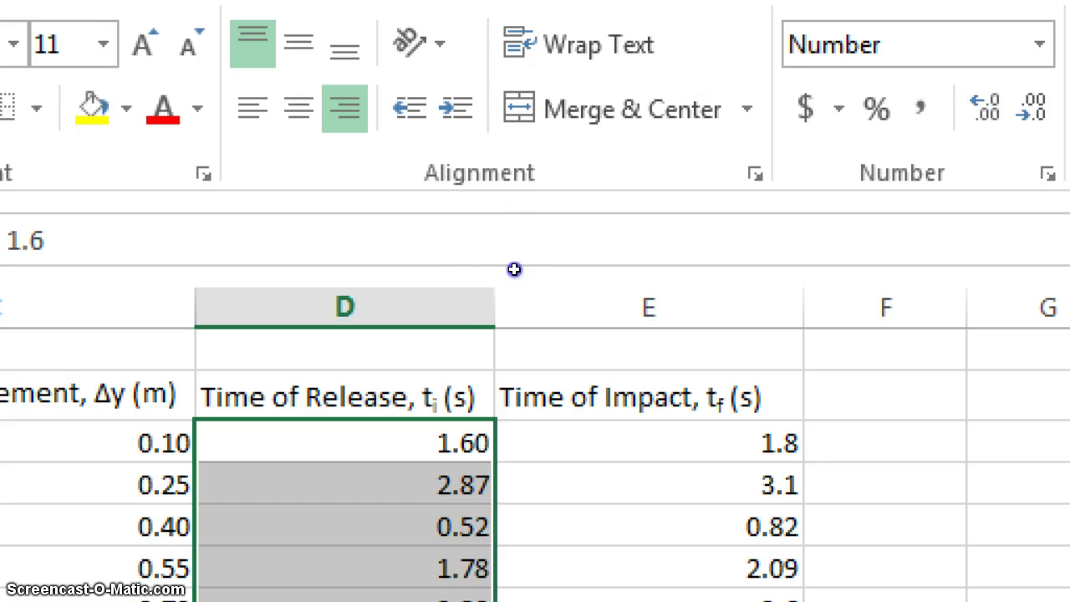
click(527, 445)
key(ctrl+shift+Down)
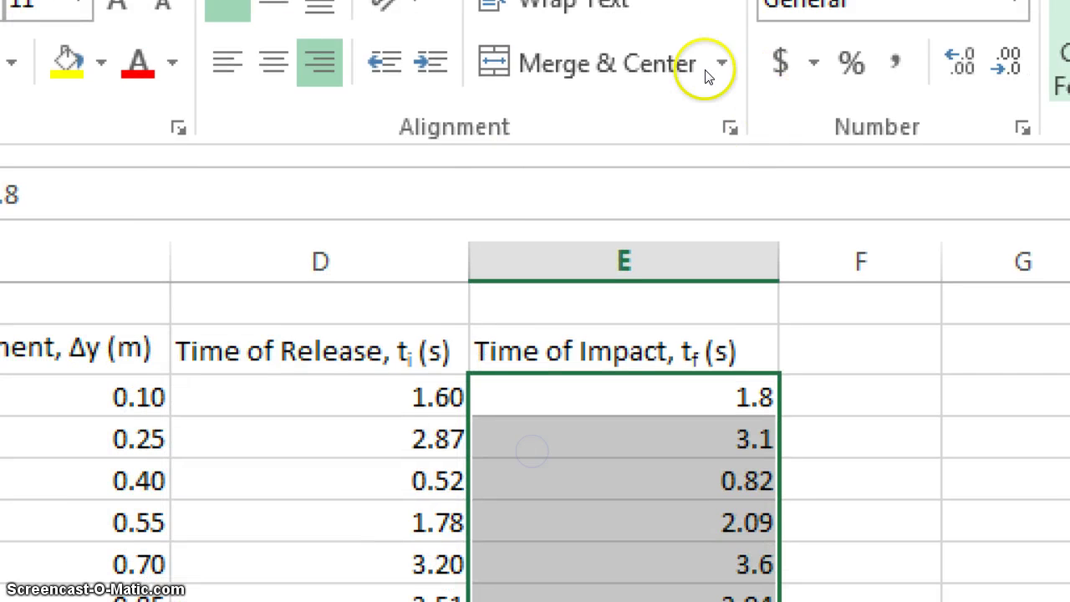
click(959, 62)
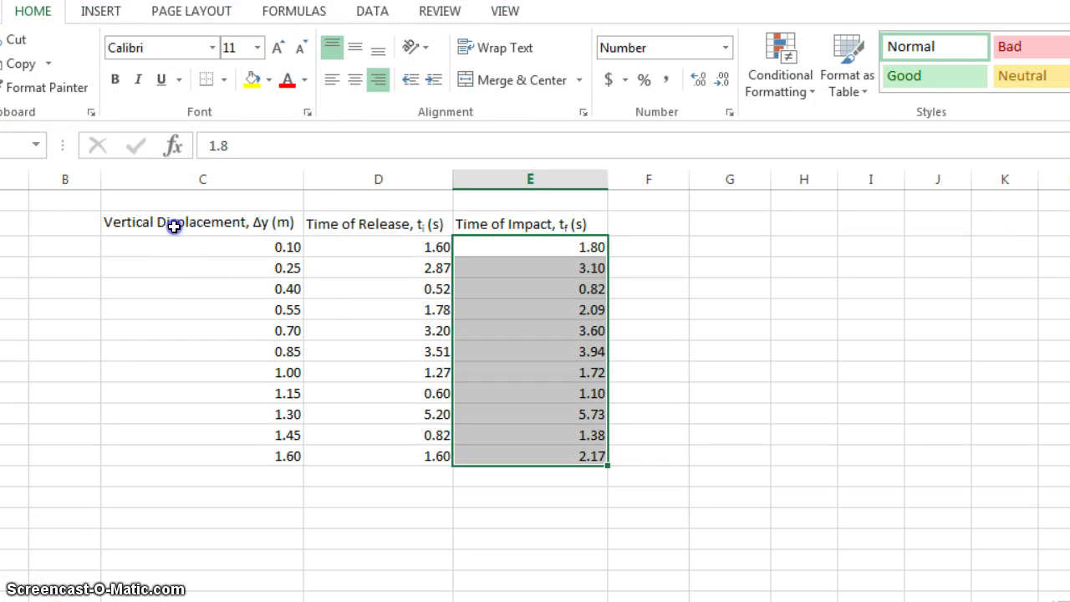
Step: Center the whole table, headings and values in columns C through E, both horizontally and vertically
drag(174, 226, 551, 458)
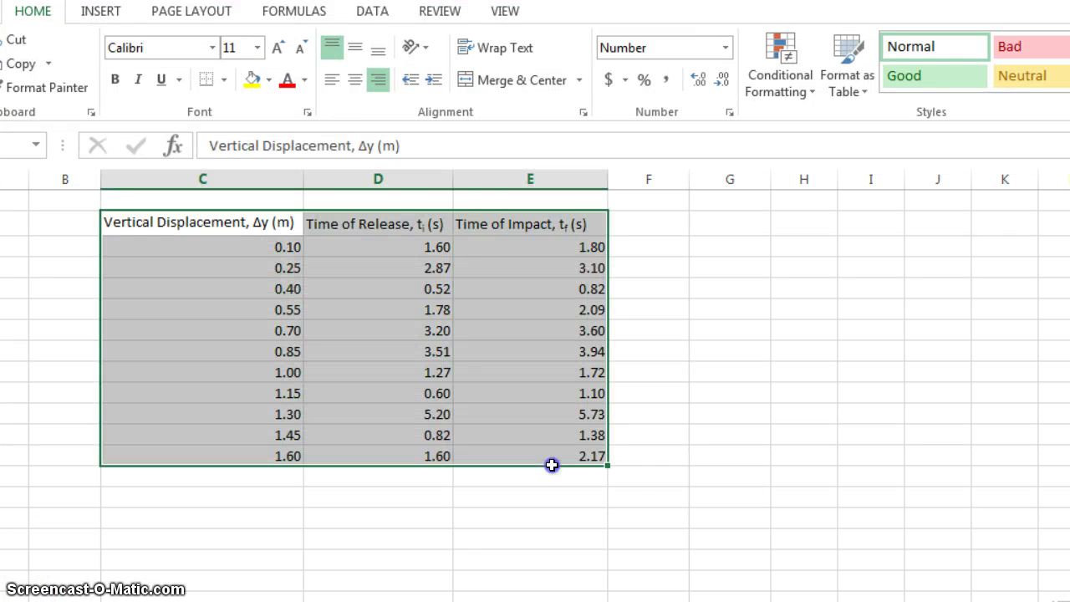
click(357, 80)
click(357, 52)
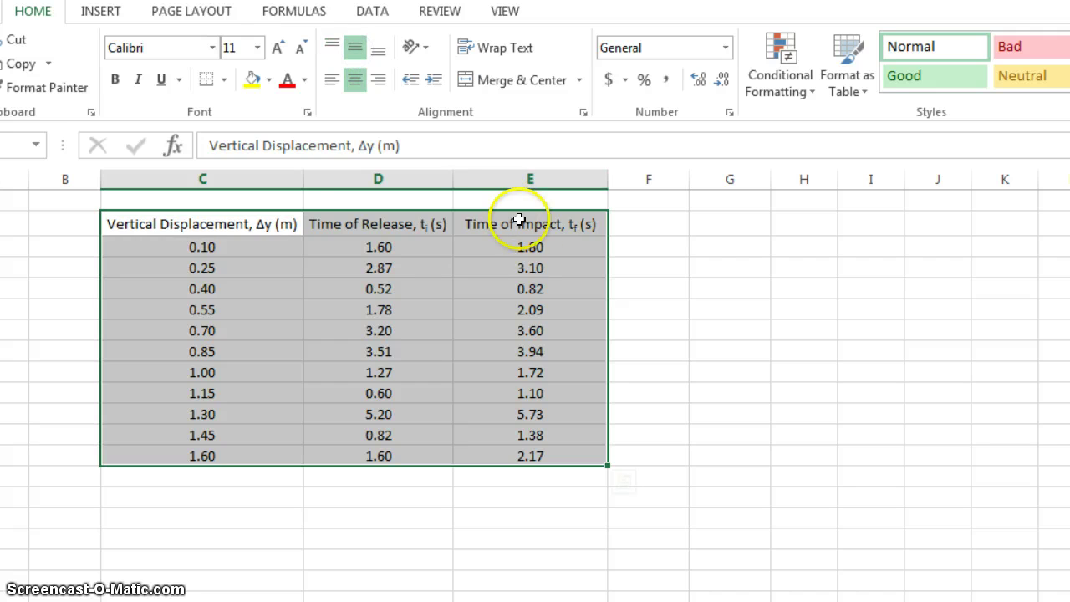
click(554, 241)
Step: Enter the heading "Time of Descent," in cell F2 and append the Δ symbol copied from the Vertical Displacement heading
click(649, 214)
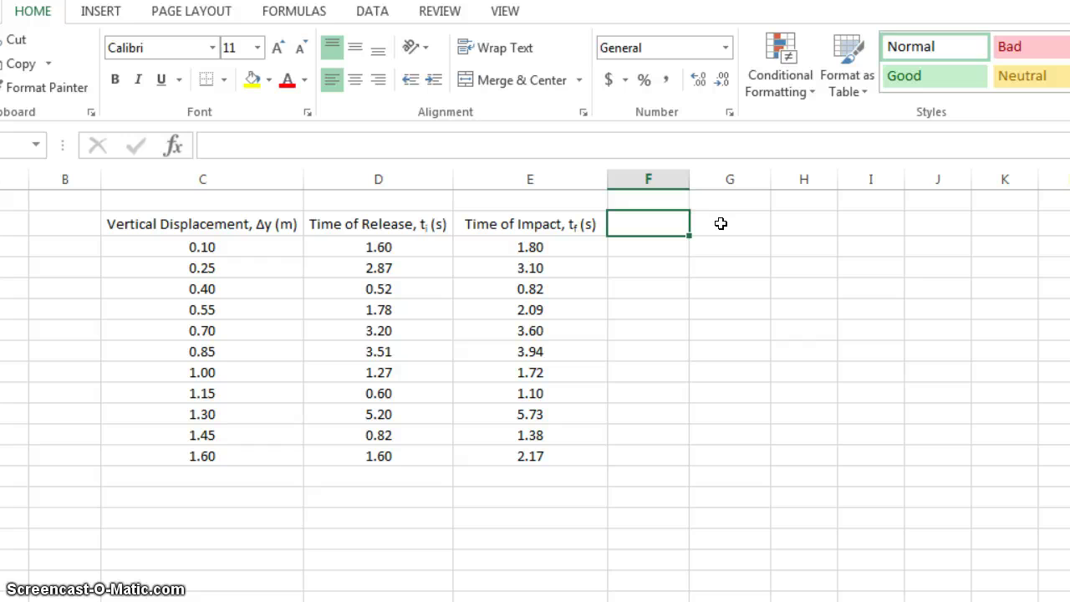
text(Time of Descent,)
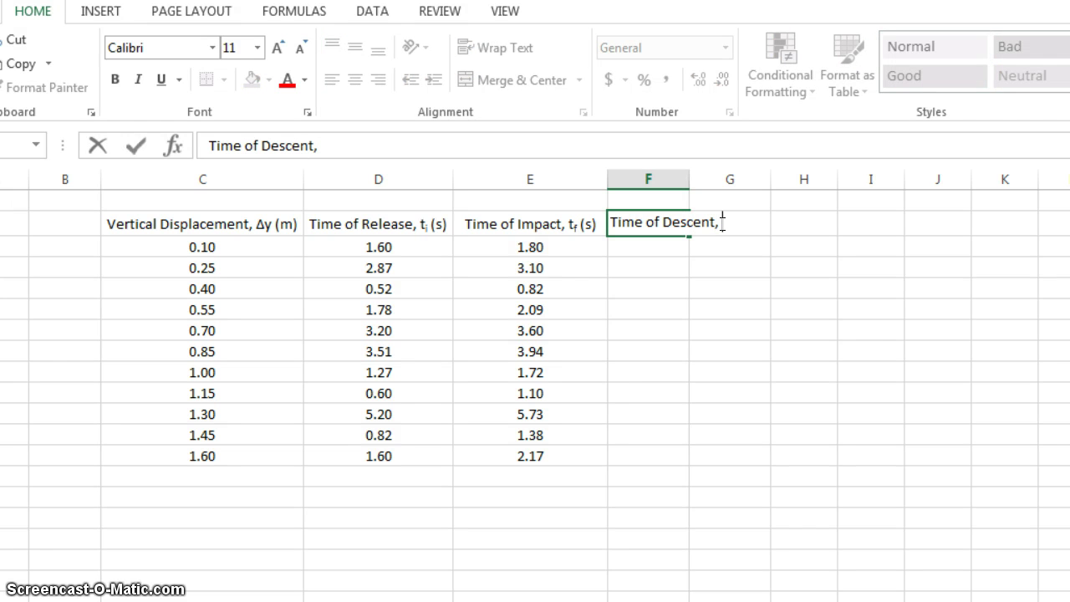
key(Left)
key(Left)
key(Left)
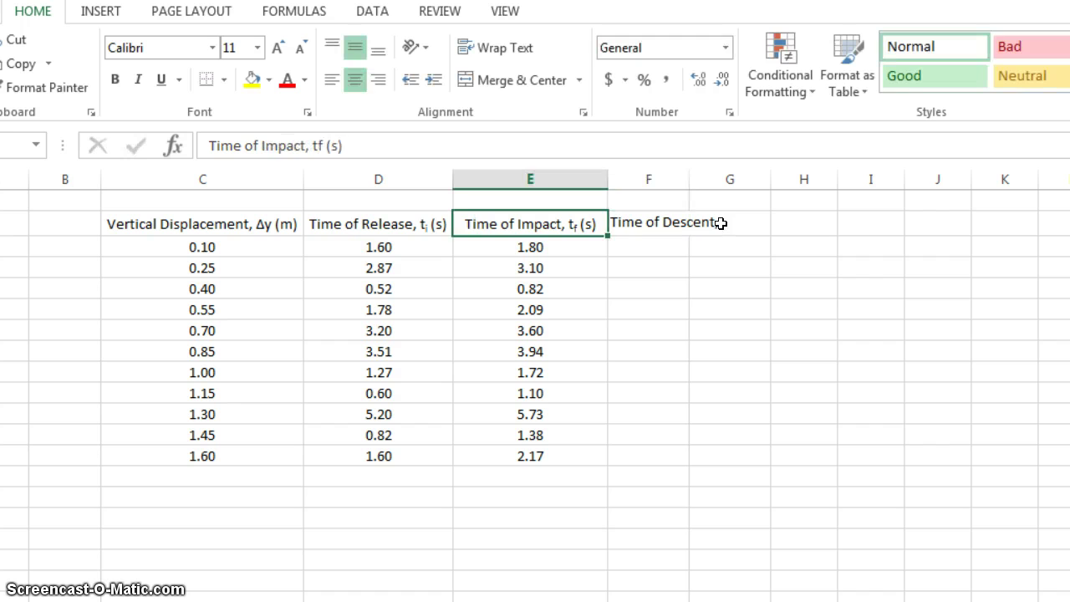
click(361, 147)
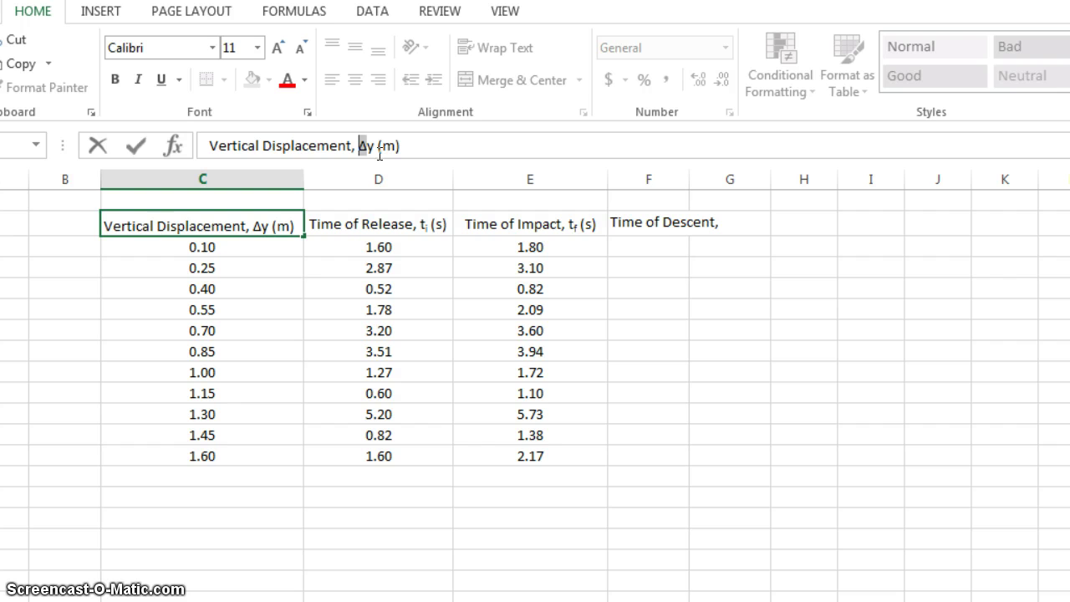
key(Tab)
key(Tab)
key(Tab)
click(365, 143)
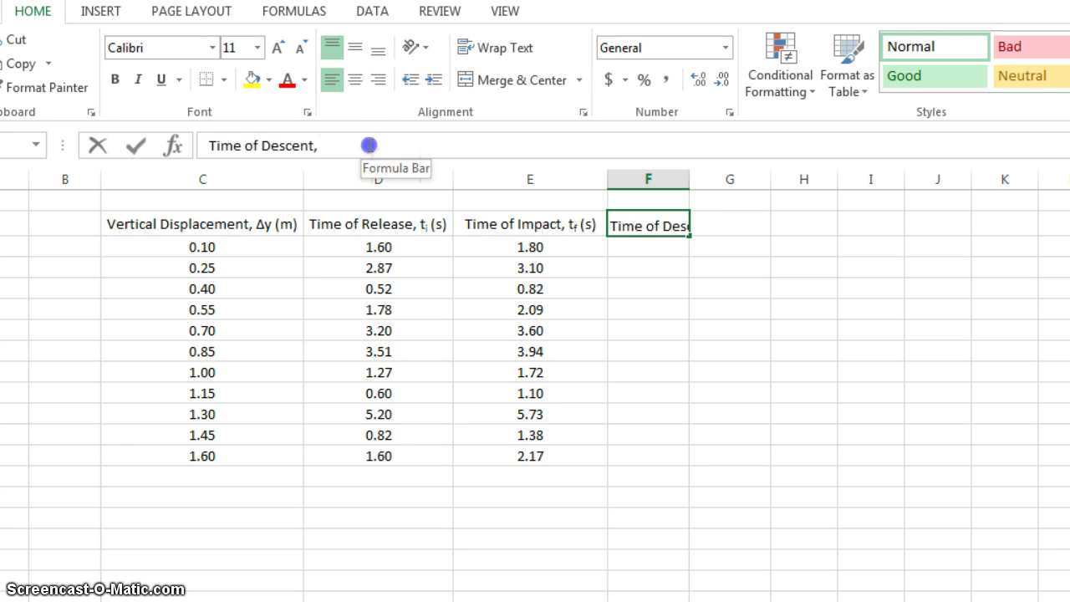
text(Δ)
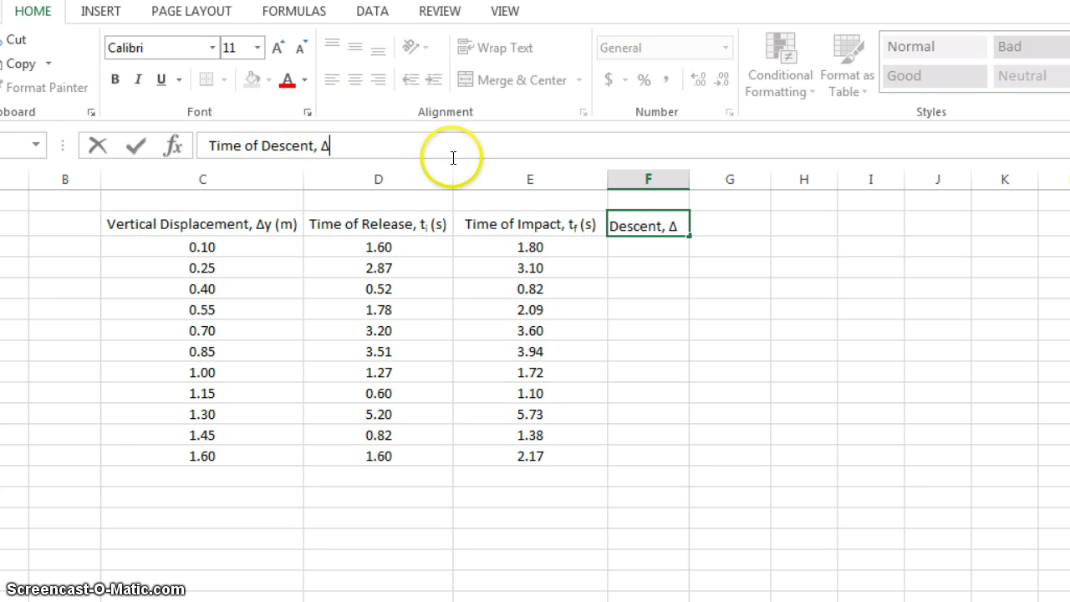
key(Return)
key(ctrl+z)
text(Δ)
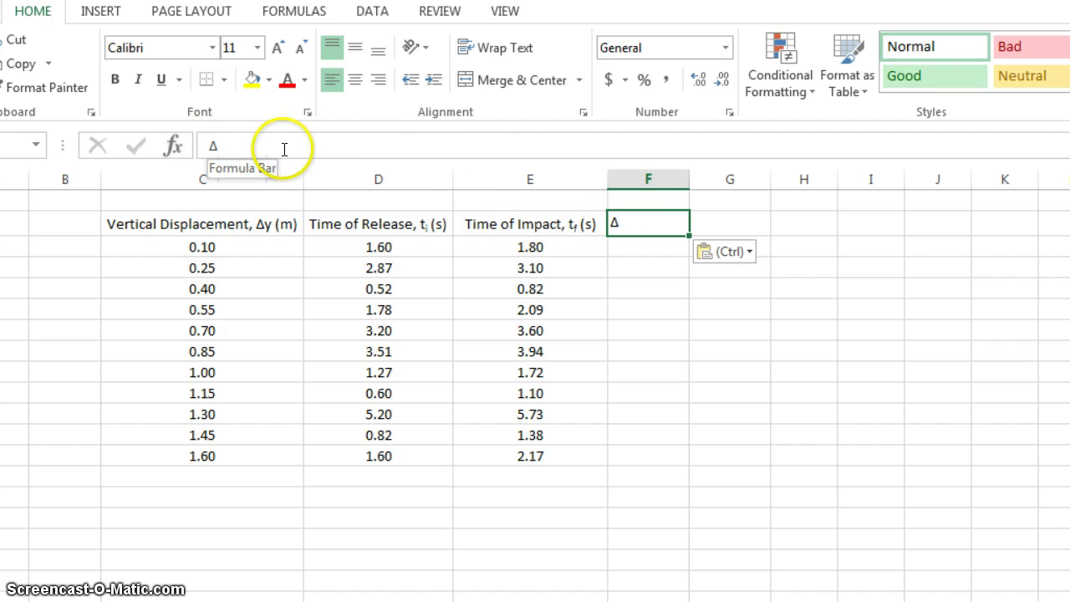
key(ctrl+z)
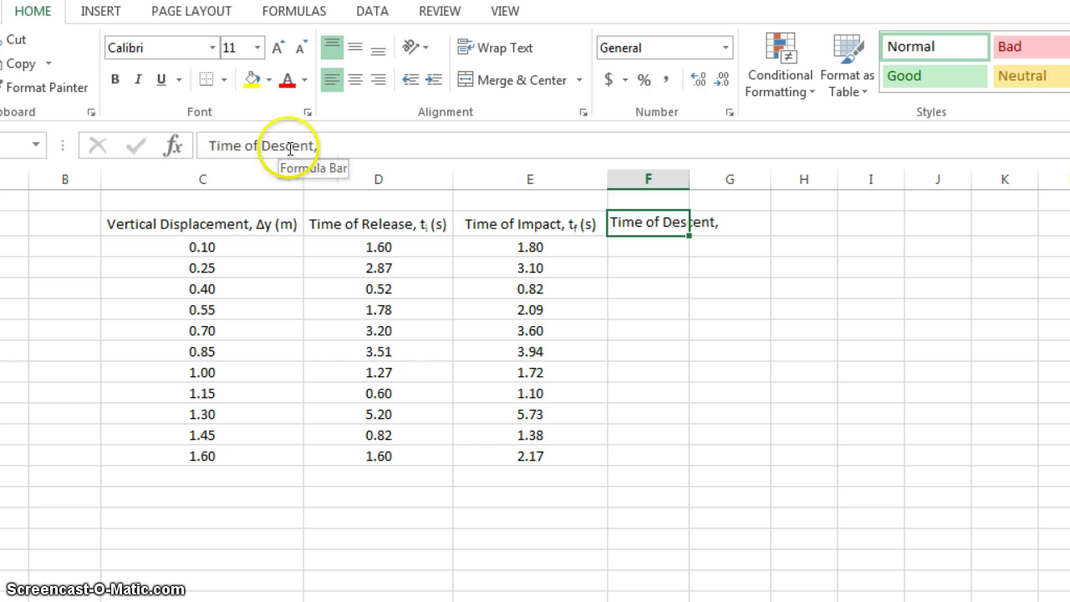
Step: Complete the heading in cell F2 as "Time of Descent, Δt (s)" and widen column F to fit it
click(385, 146)
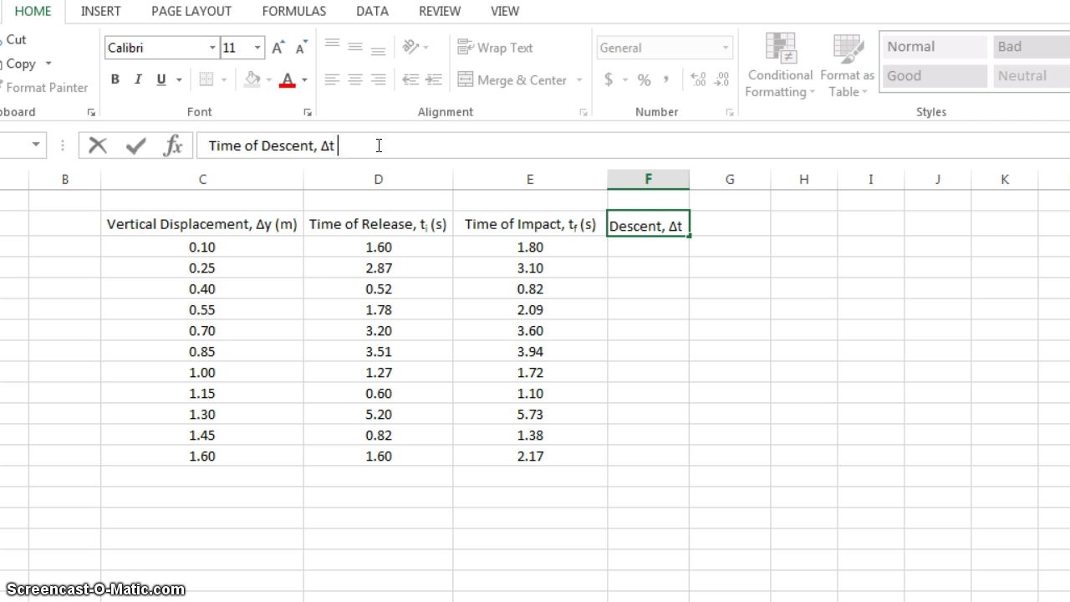
key(Return)
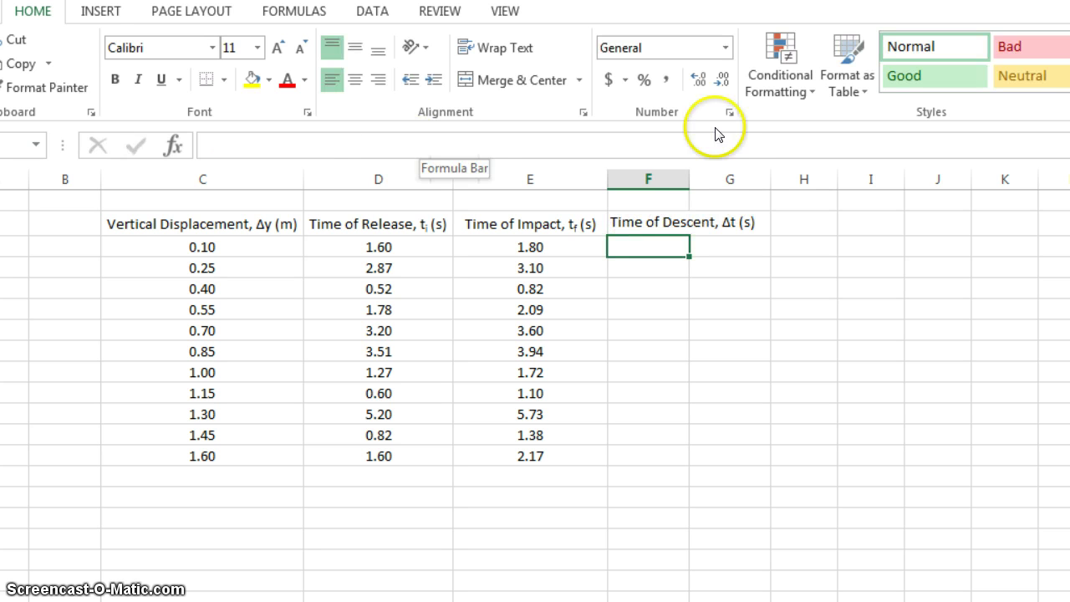
double_click(687, 174)
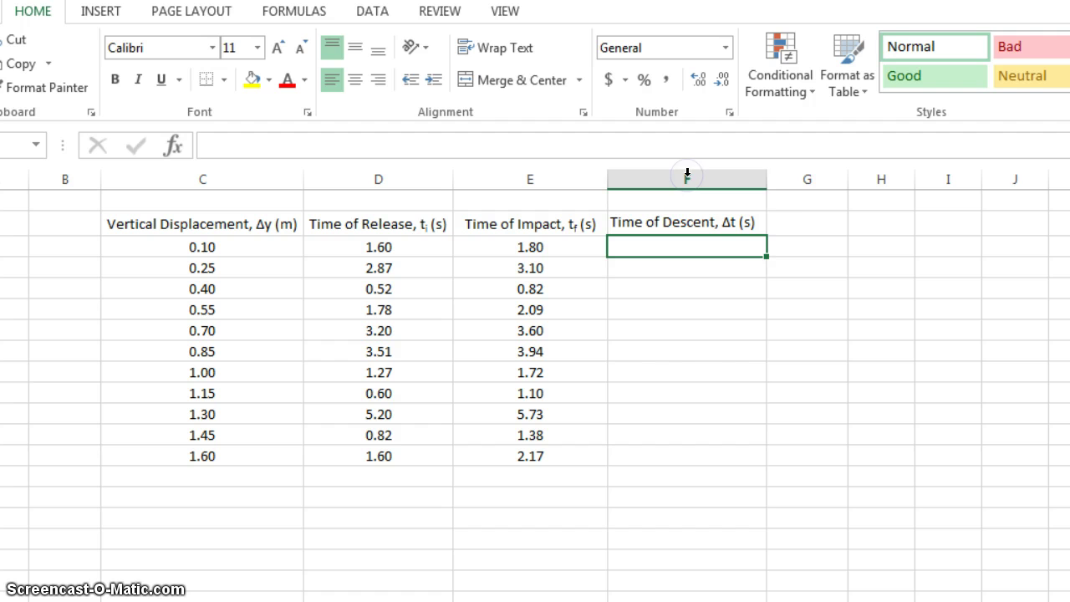
Step: Center the Time of Descent heading in F2 both vertically and horizontally
click(652, 222)
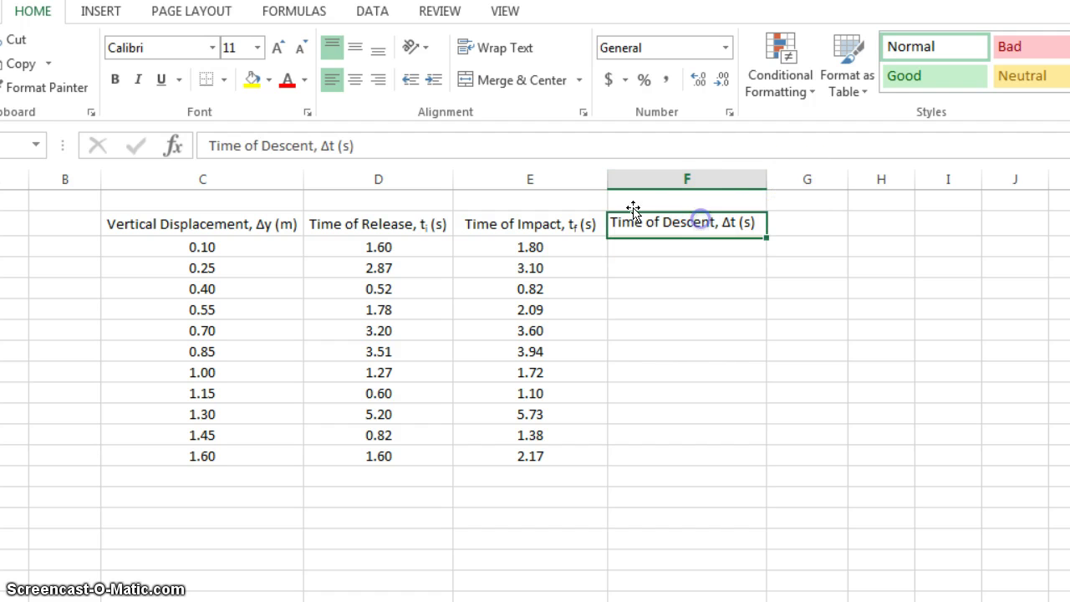
click(354, 47)
click(361, 80)
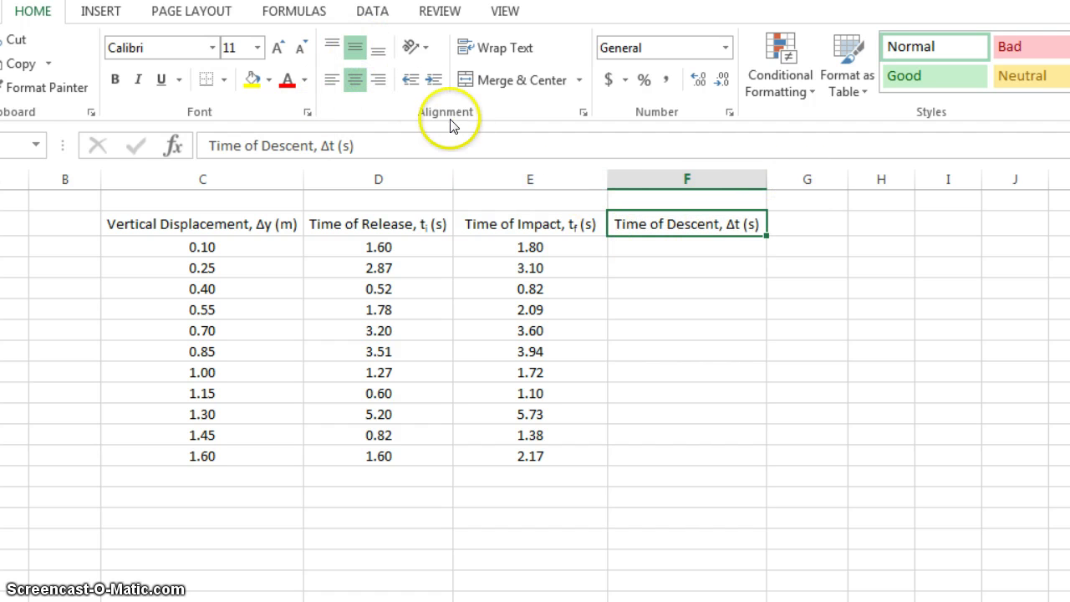
Step: Calculate the first two descent times from literal numbers, entering =1.8-1.6 in F3 and =3.1-2.87 in F4
click(700, 245)
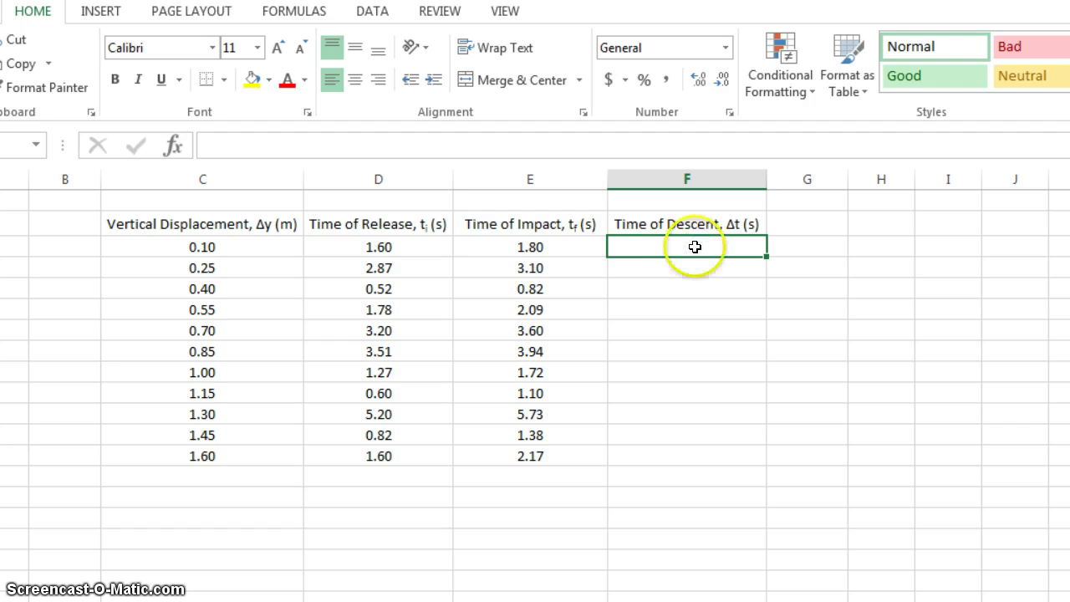
click(554, 245)
click(443, 245)
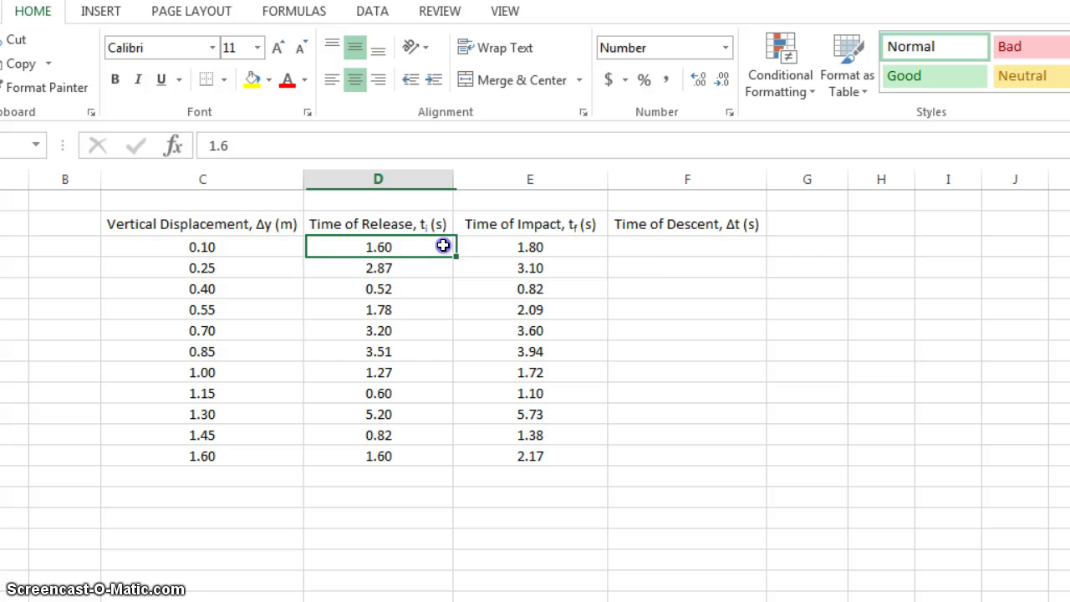
click(653, 244)
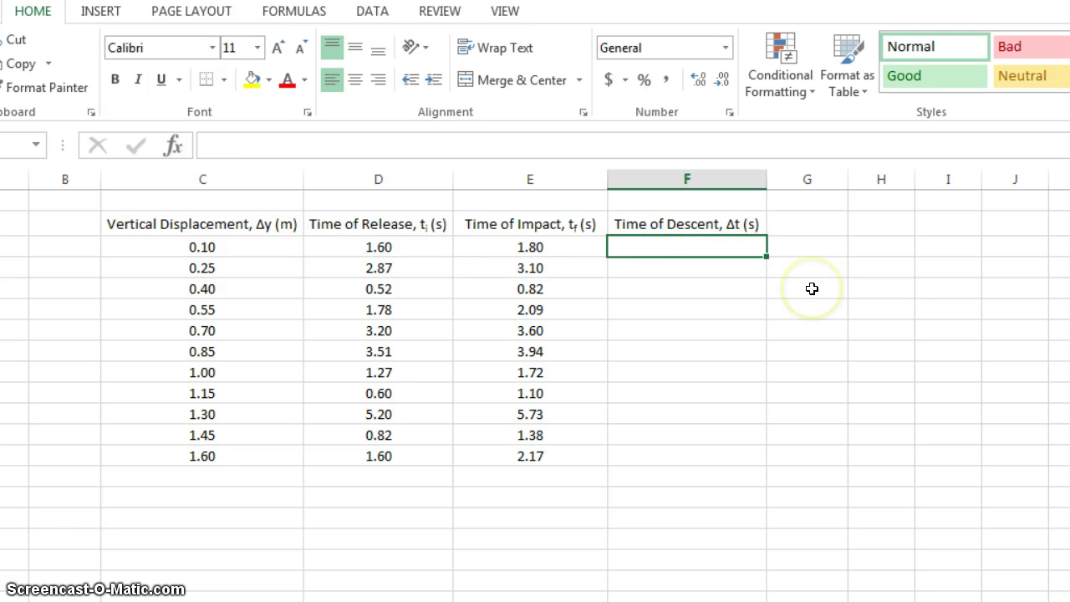
text(=1.8-1.6)
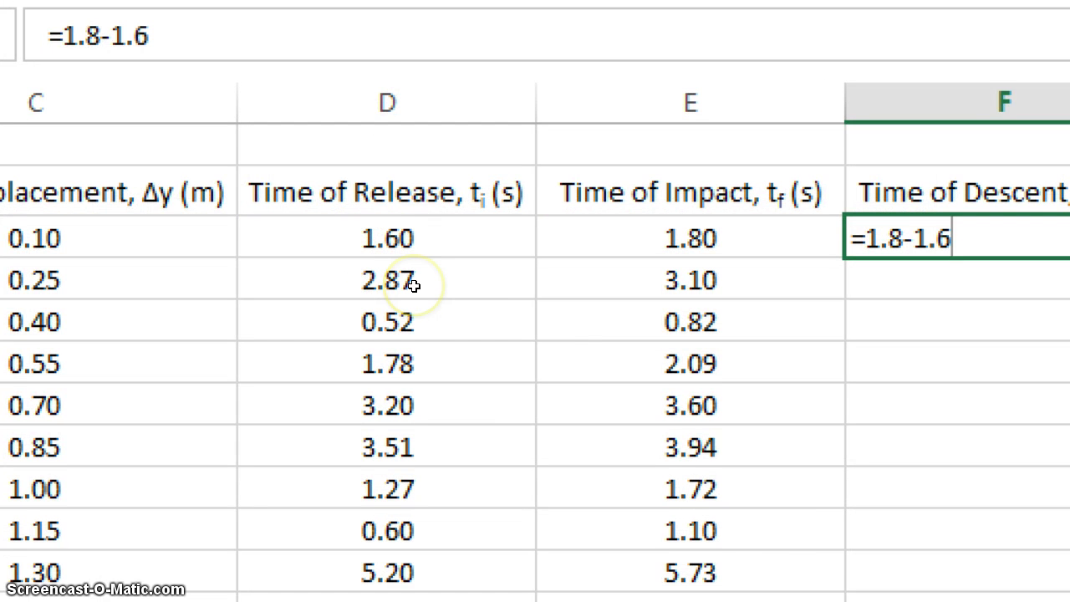
key(Return)
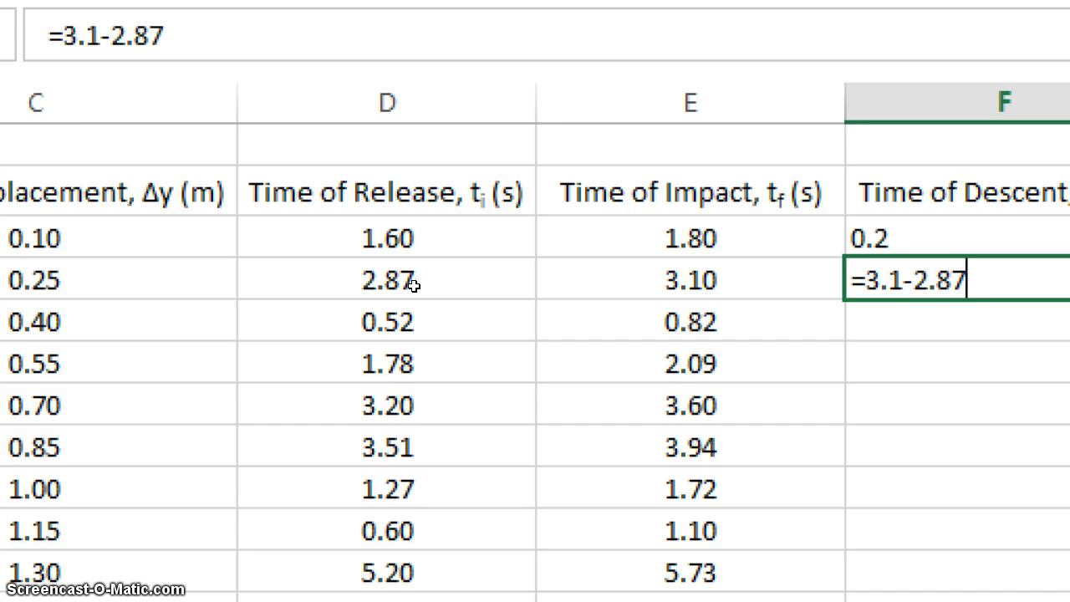
key(Return)
Step: Clear the literal-number formulas from cells F4 and F3
key(Up)
key(Delete)
key(Up)
key(Delete)
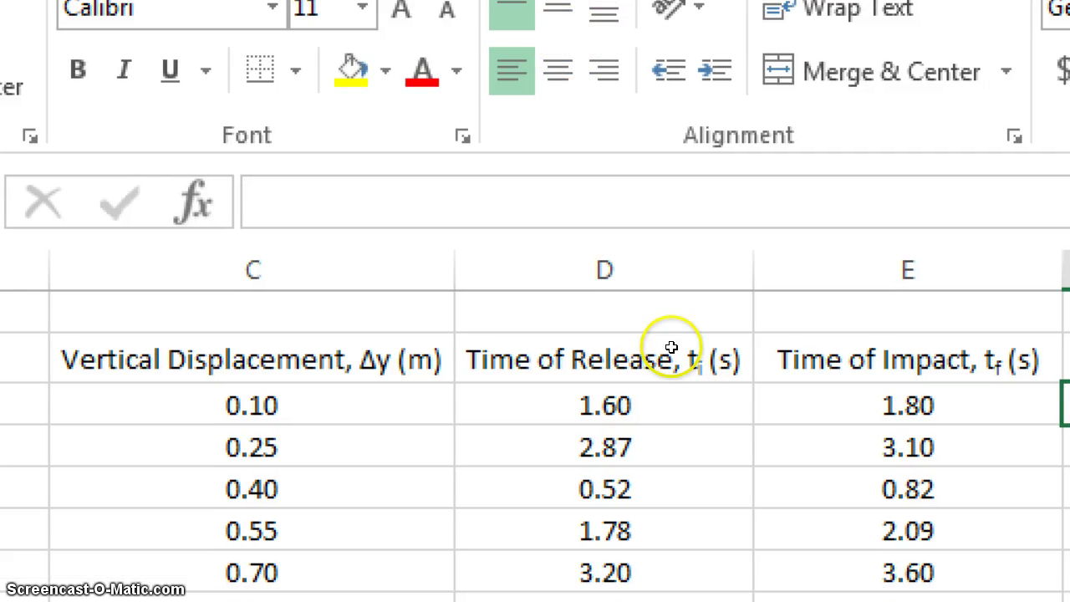
Step: Enter the cell-reference formula =E3-D3 in F3 to subtract the release time from the impact time
text(=)
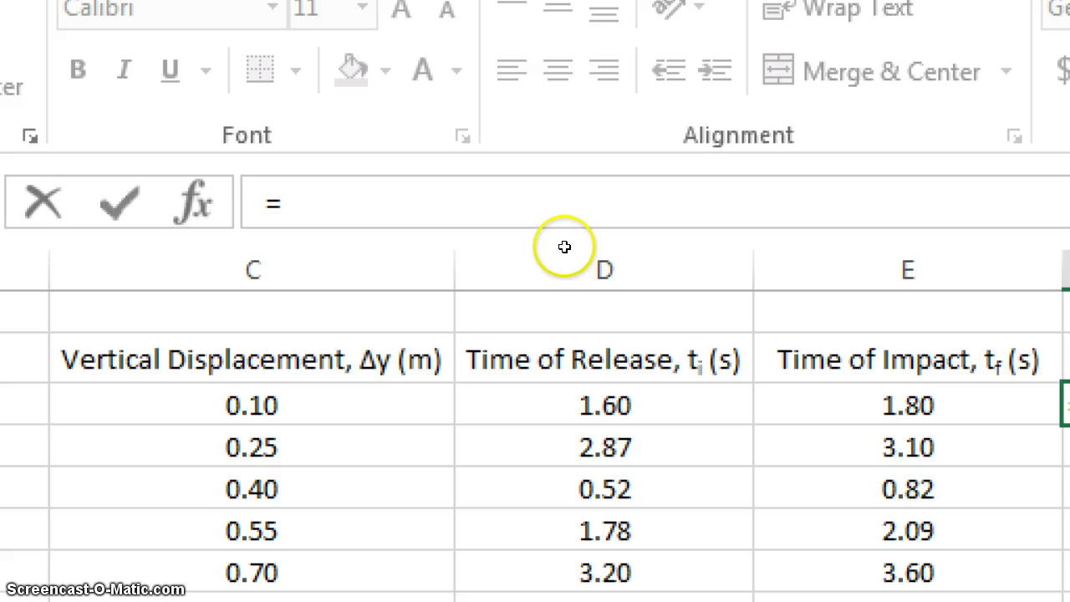
key(Left)
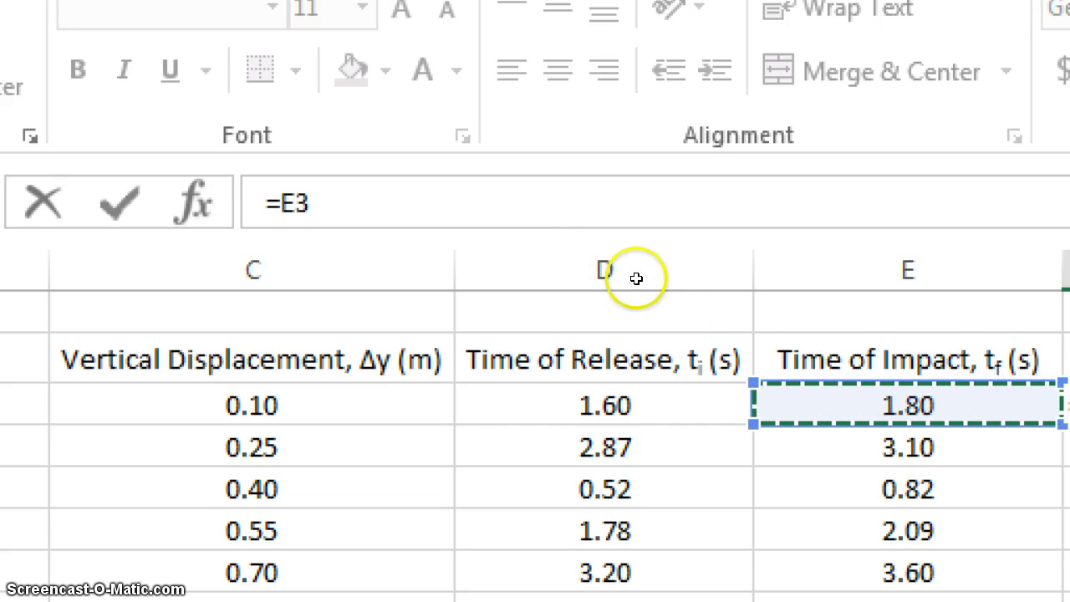
text(-)
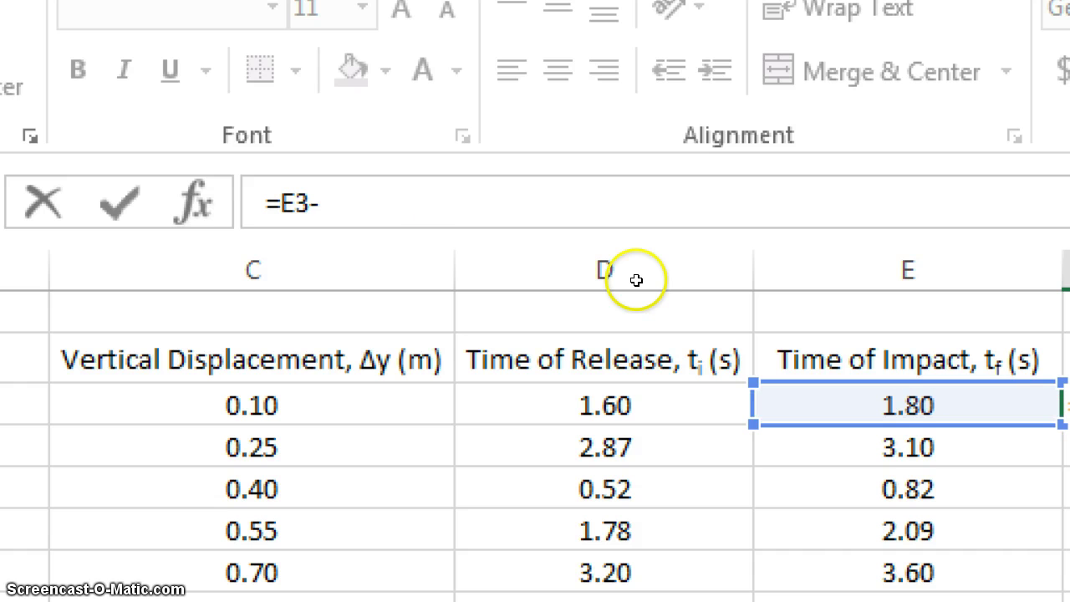
key(Left)
key(Left)
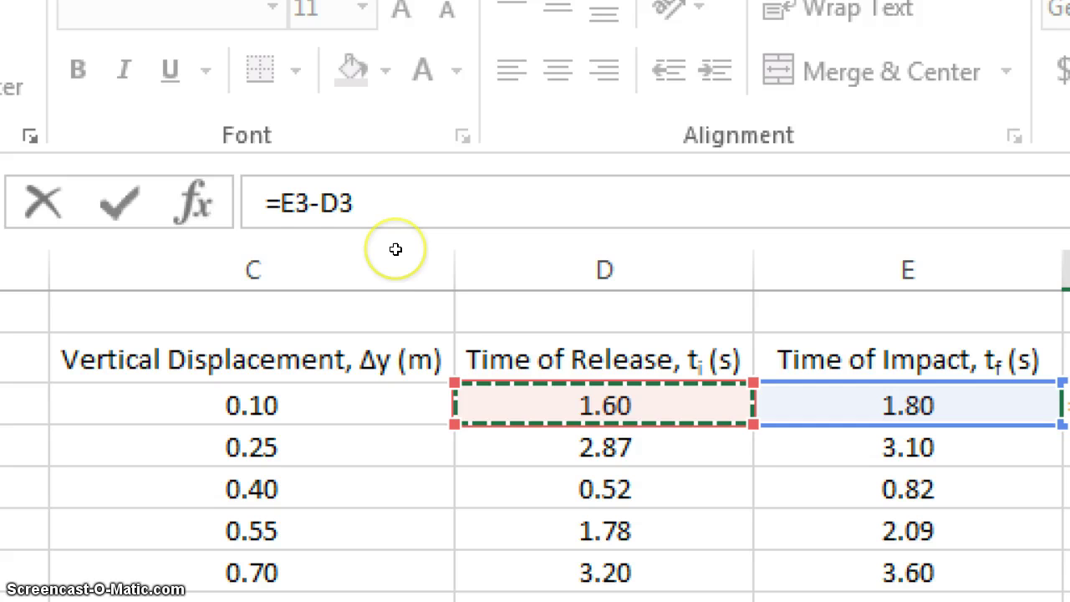
key(Return)
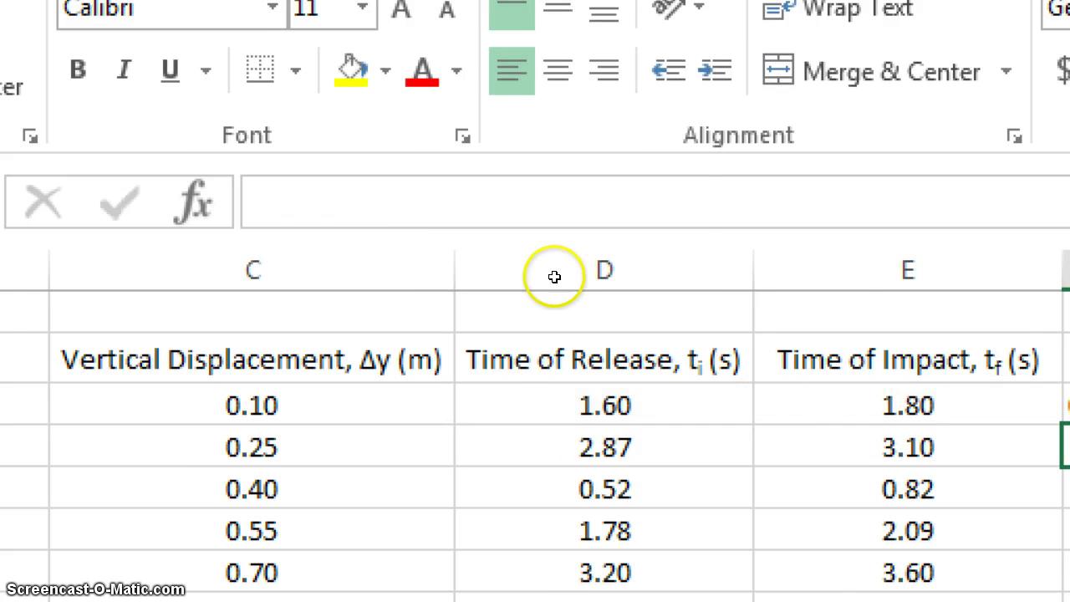
Step: Right-align the time of descent cells in column F from F3 down
key(Up)
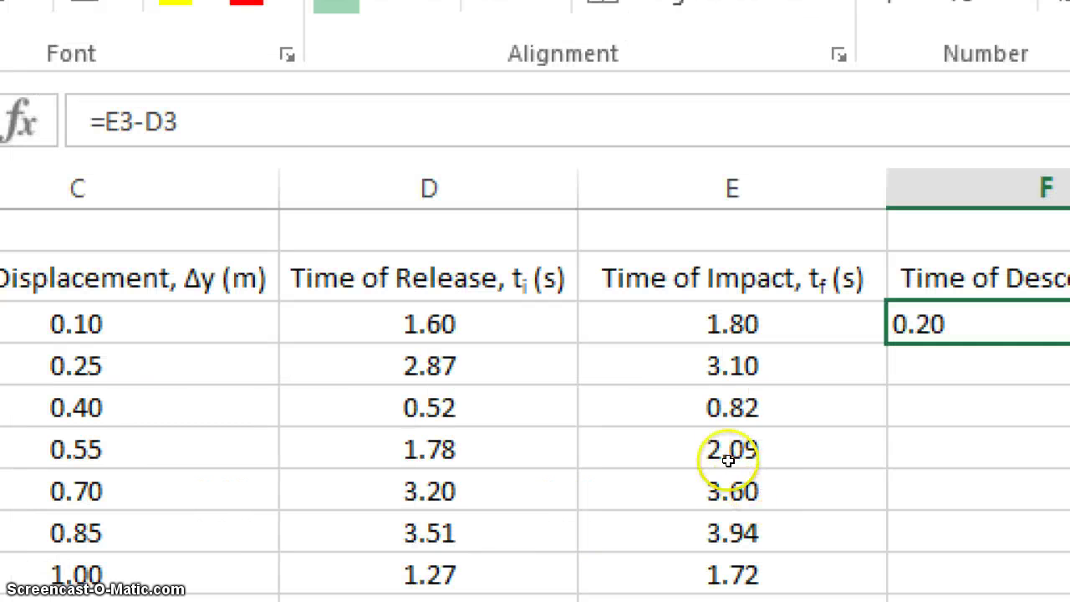
shift+click(861, 560)
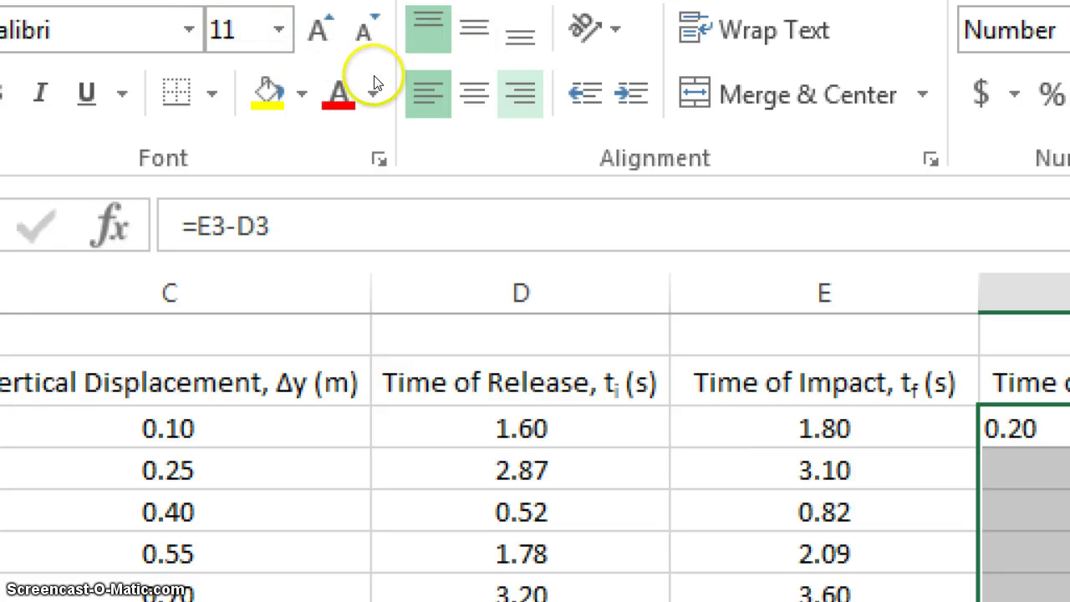
click(520, 94)
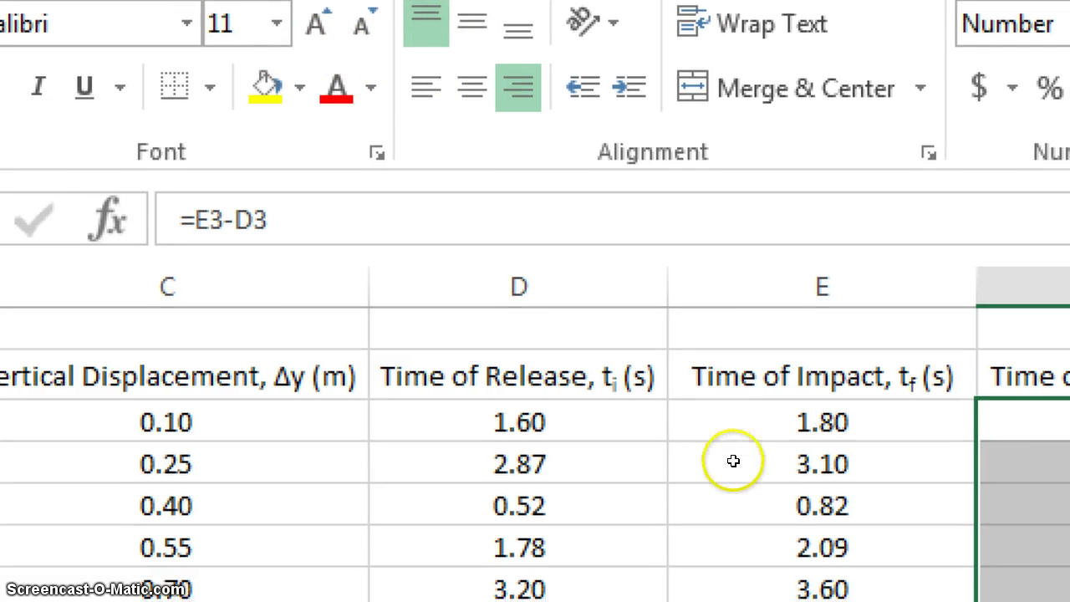
click(719, 316)
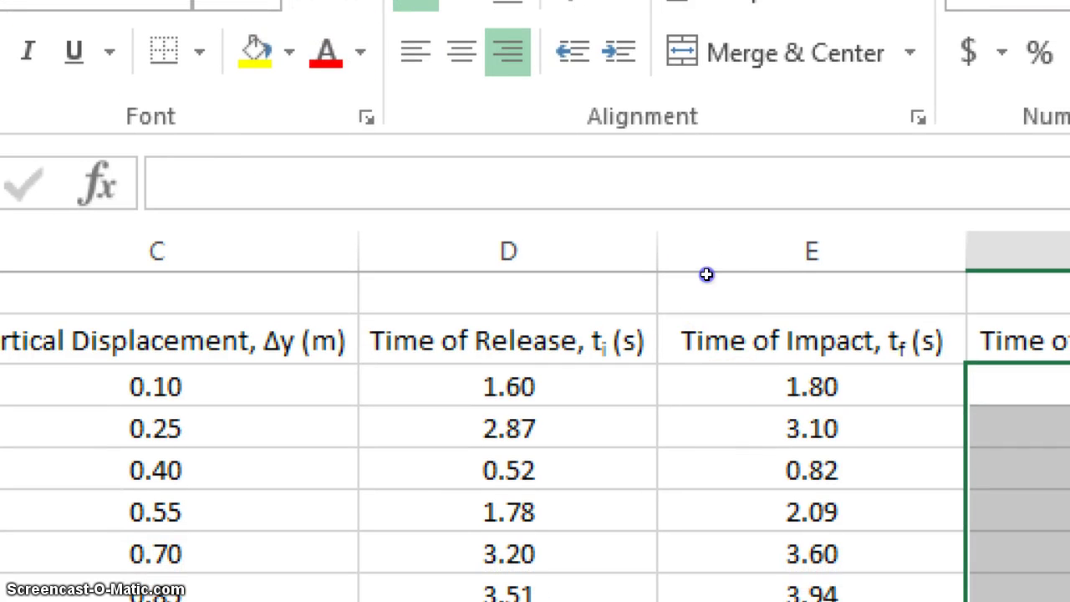
Step: Enter the formula =E4-D4 in cell F4 for the second row's time of descent
key(Down)
key(Up)
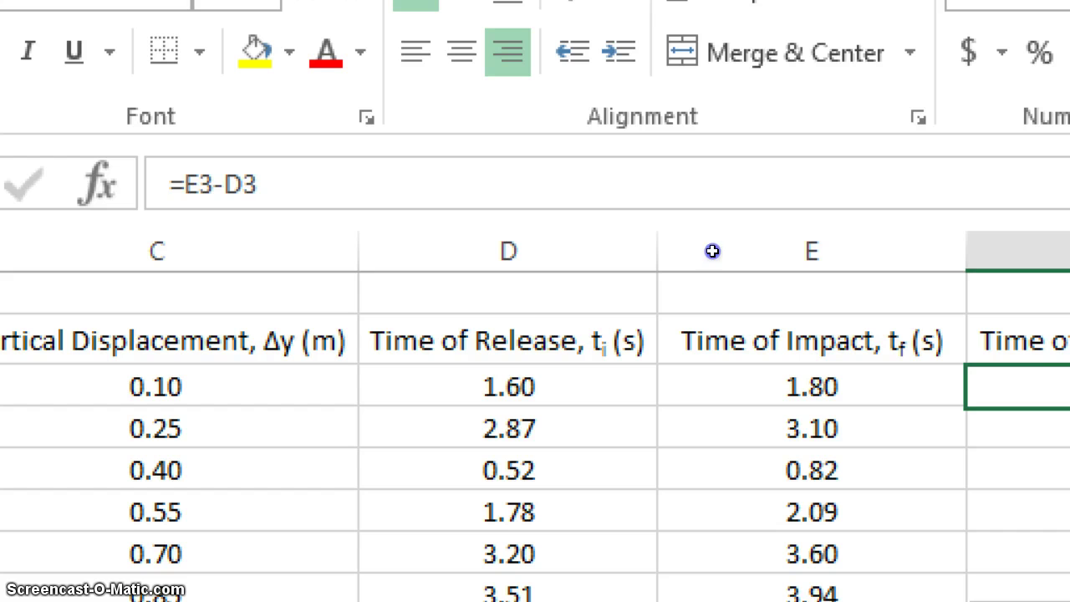
key(Down)
text(=)
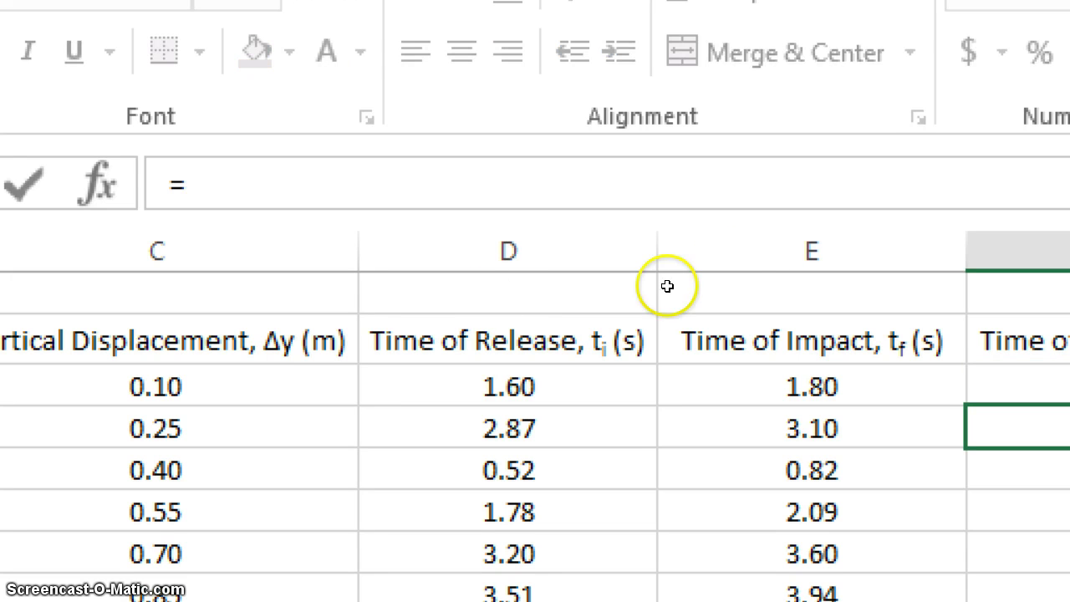
key(Left)
text(*)
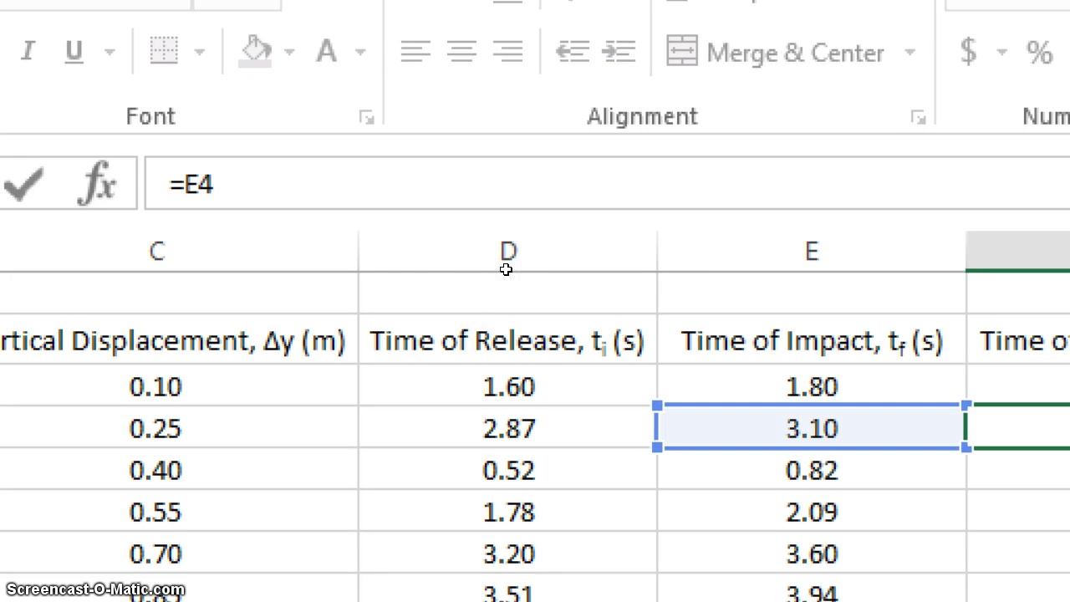
text(-)
key(Left)
key(Return)
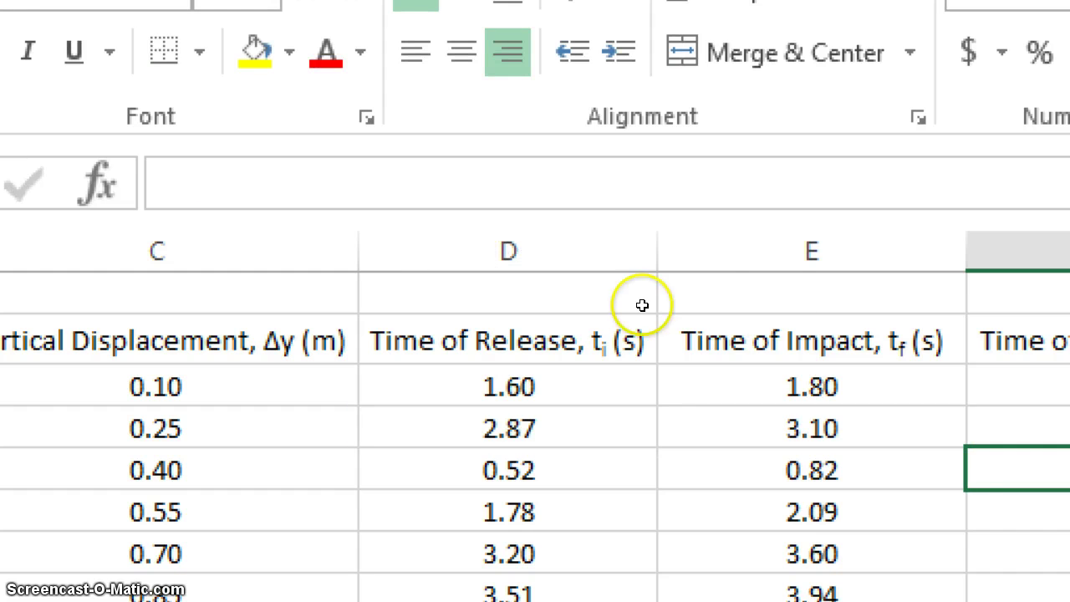
Step: Fill the formula in F3 down through the remaining time of descent rows in column F
key(Up)
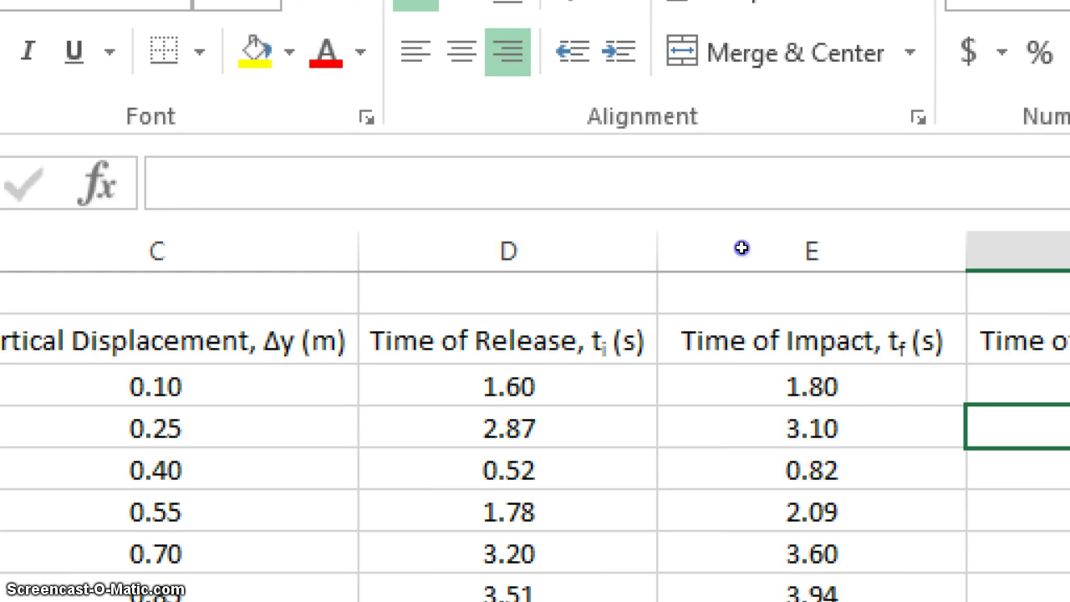
key(Up)
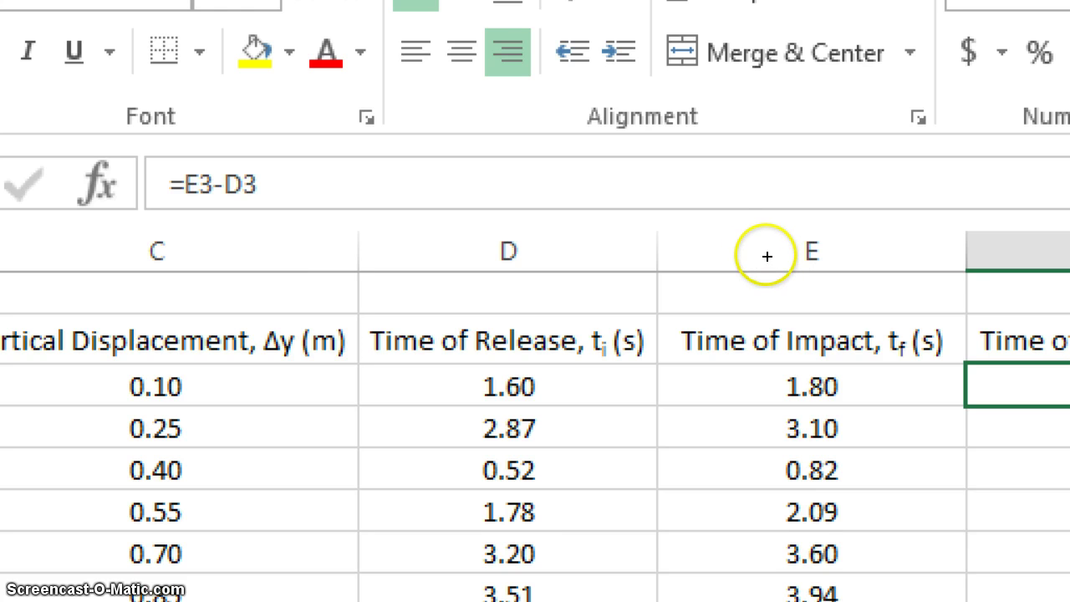
key(ctrl+shift+Down)
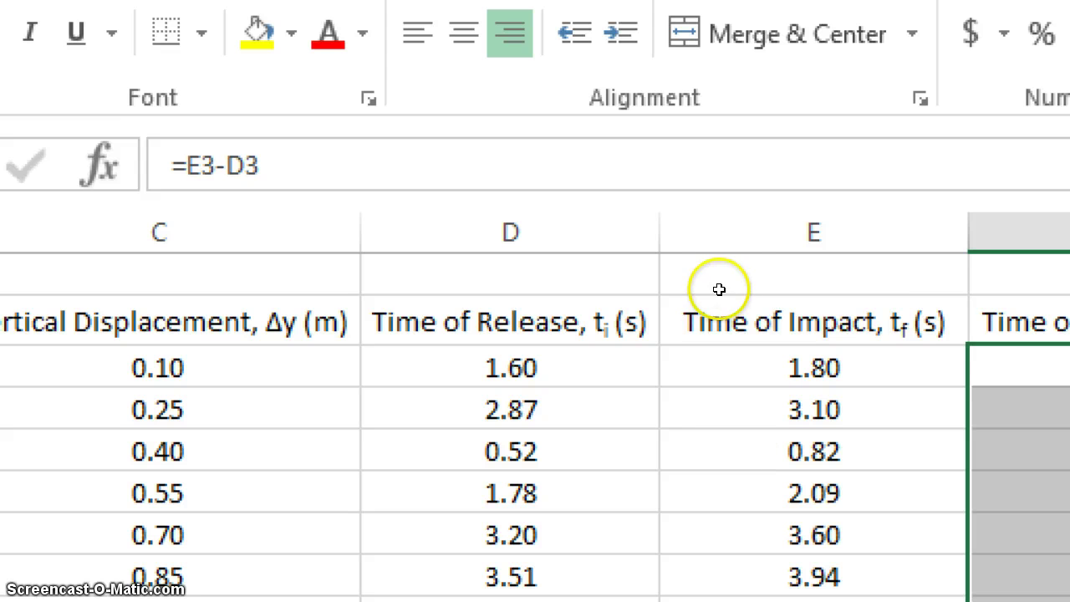
Step: Check the filled formulas in F3 through F6, showing which release and impact cells F4, F5 and F6 reference
click(723, 244)
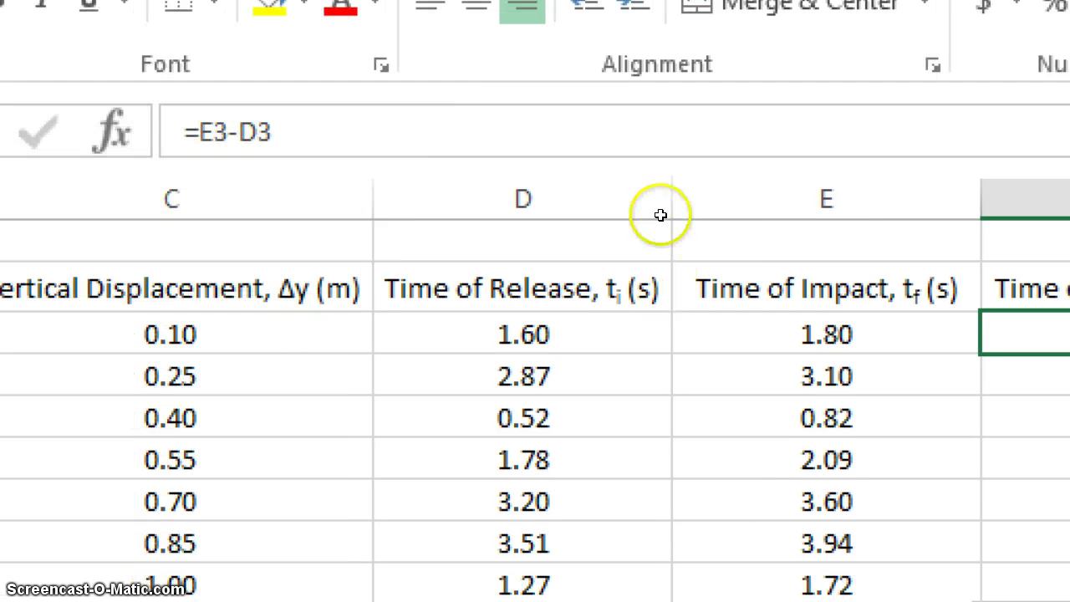
key(Down)
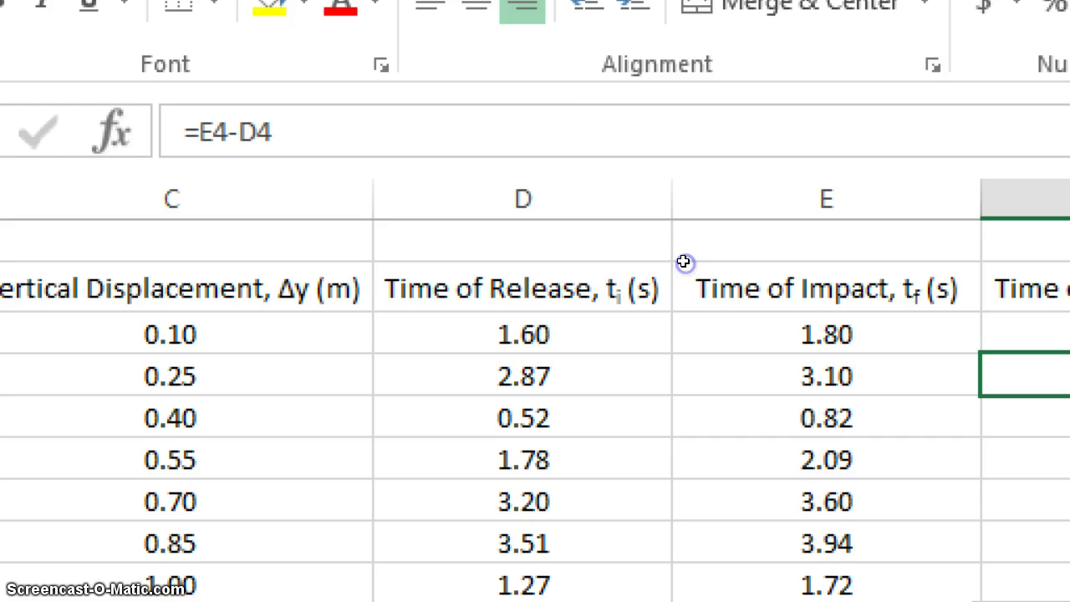
click(558, 132)
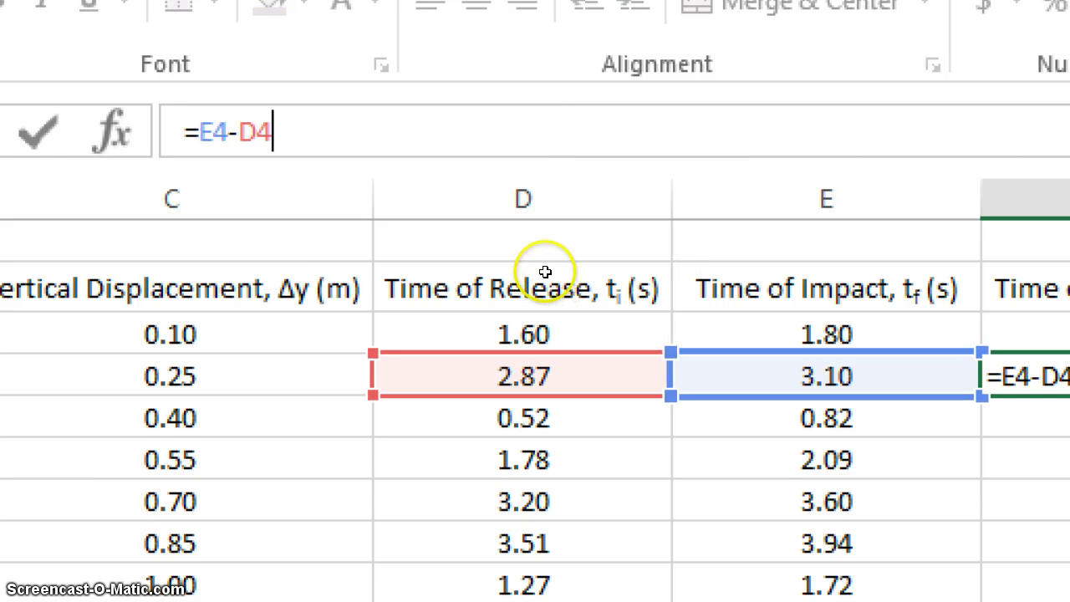
key(Return)
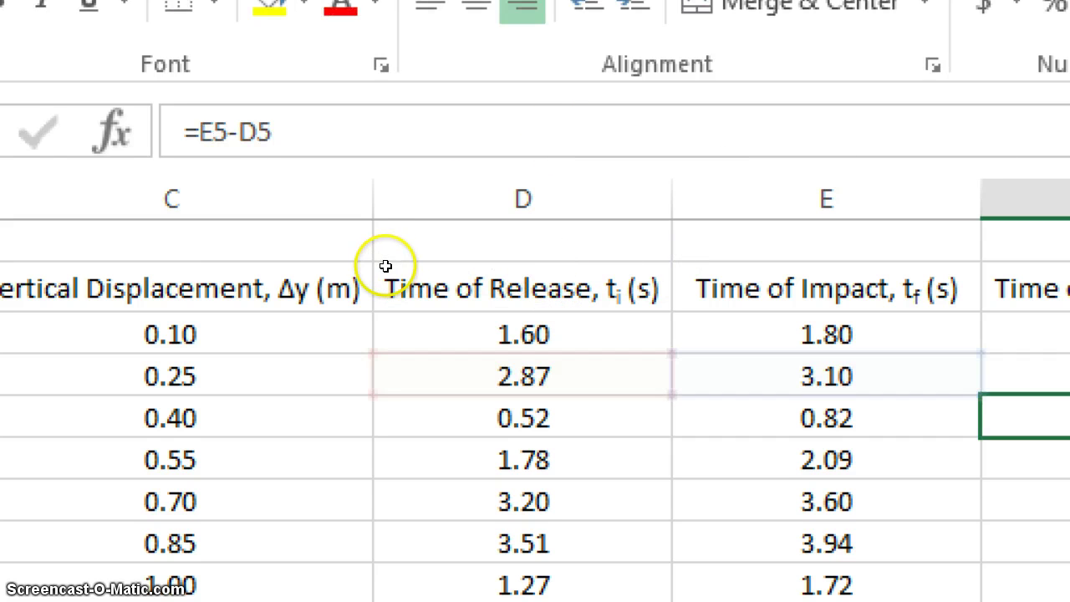
click(661, 138)
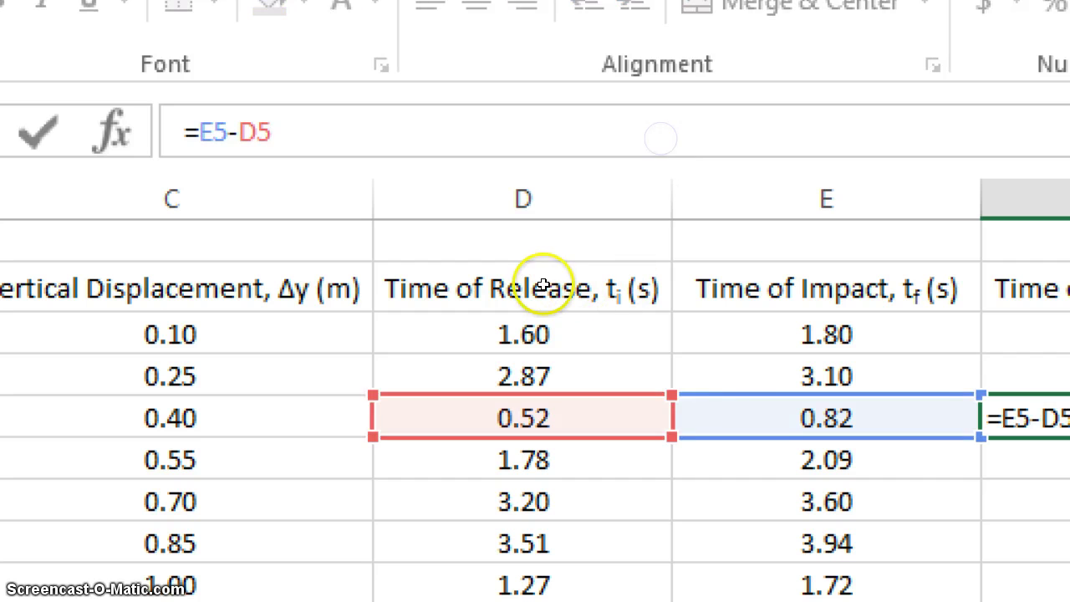
key(Return)
click(660, 136)
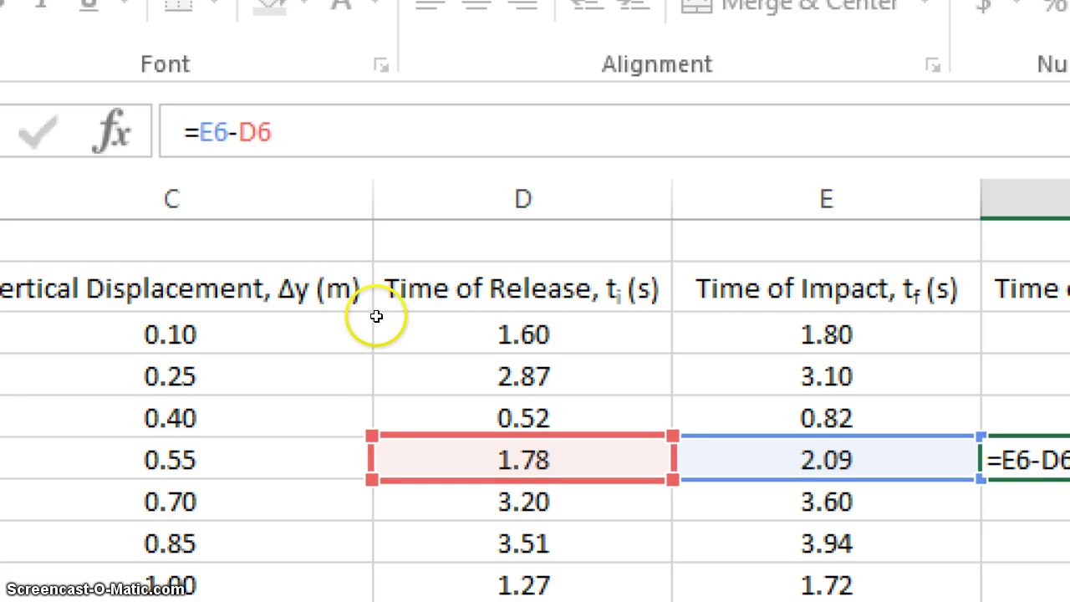
Step: Check the filled formulas in F7 through F13, showing which release and impact cells each one references
key(Return)
click(459, 138)
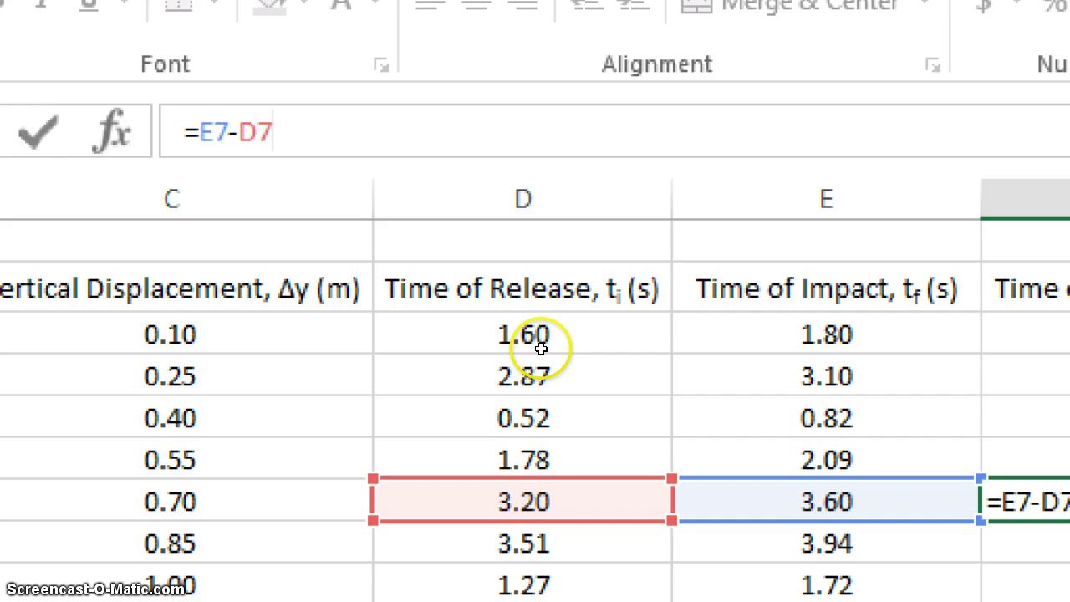
key(Return)
click(454, 143)
key(Return)
click(452, 144)
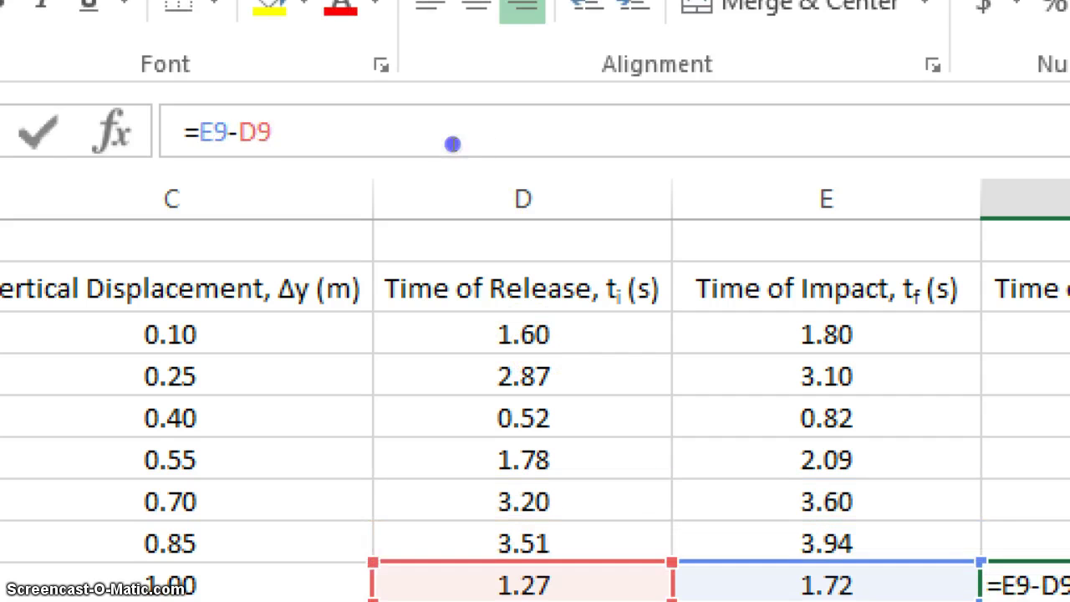
key(Return)
click(452, 143)
key(Return)
click(453, 144)
key(Return)
click(453, 144)
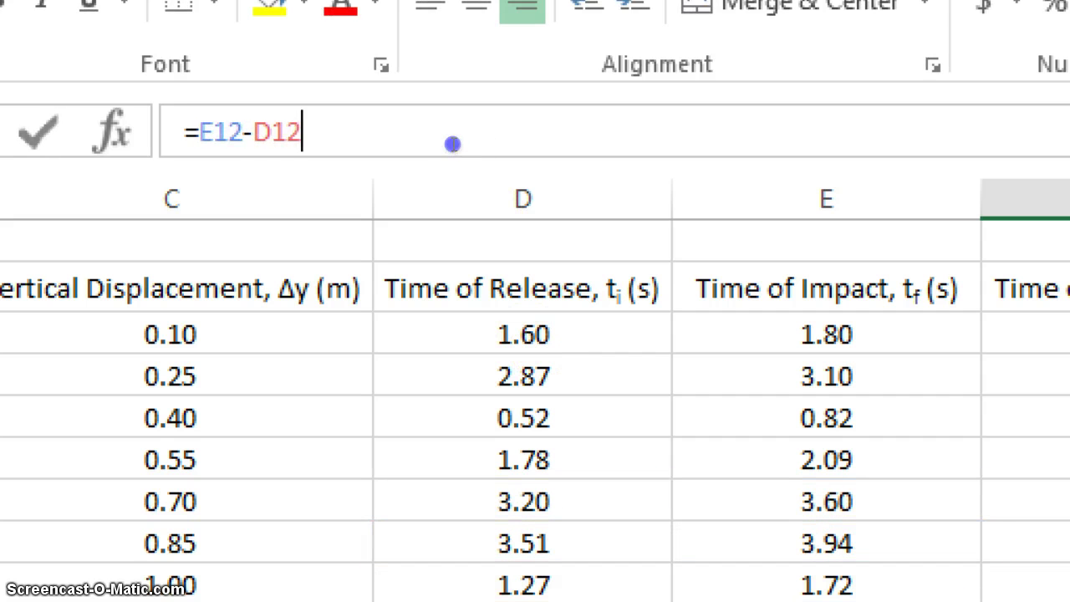
key(Return)
click(452, 144)
key(Return)
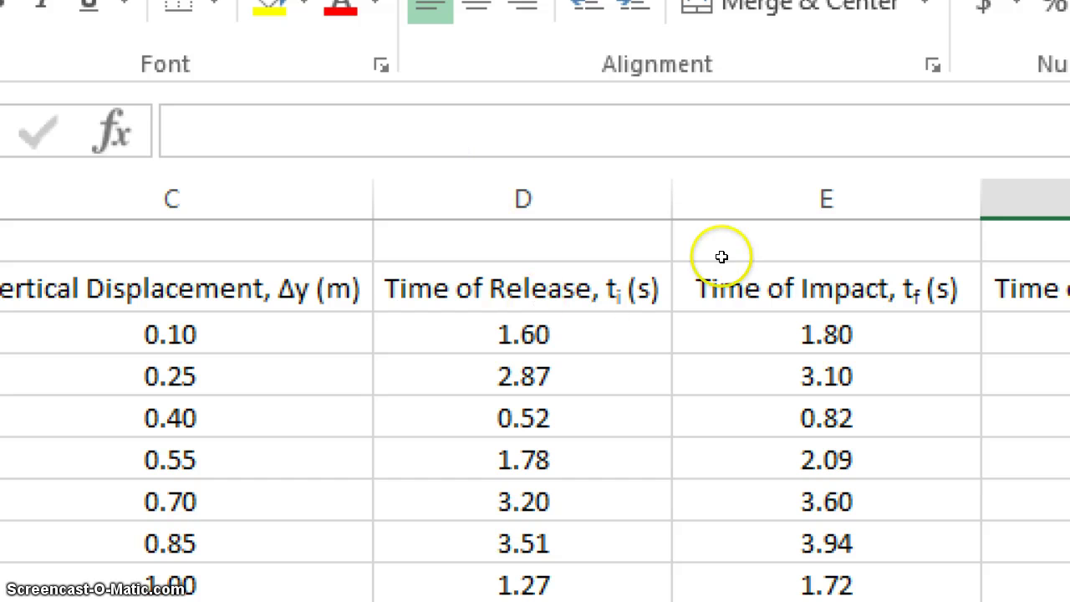
Step: Centre the Time of Descent heading and its values in column F horizontally and vertically
drag(725, 234, 723, 321)
key(ctrl+shift+Down)
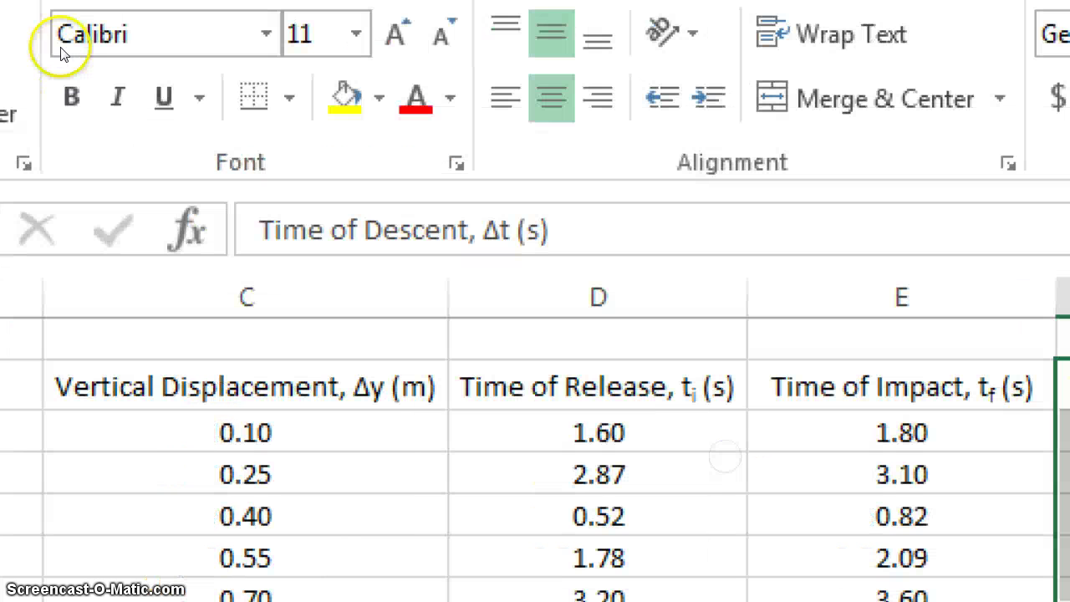
click(551, 98)
click(551, 97)
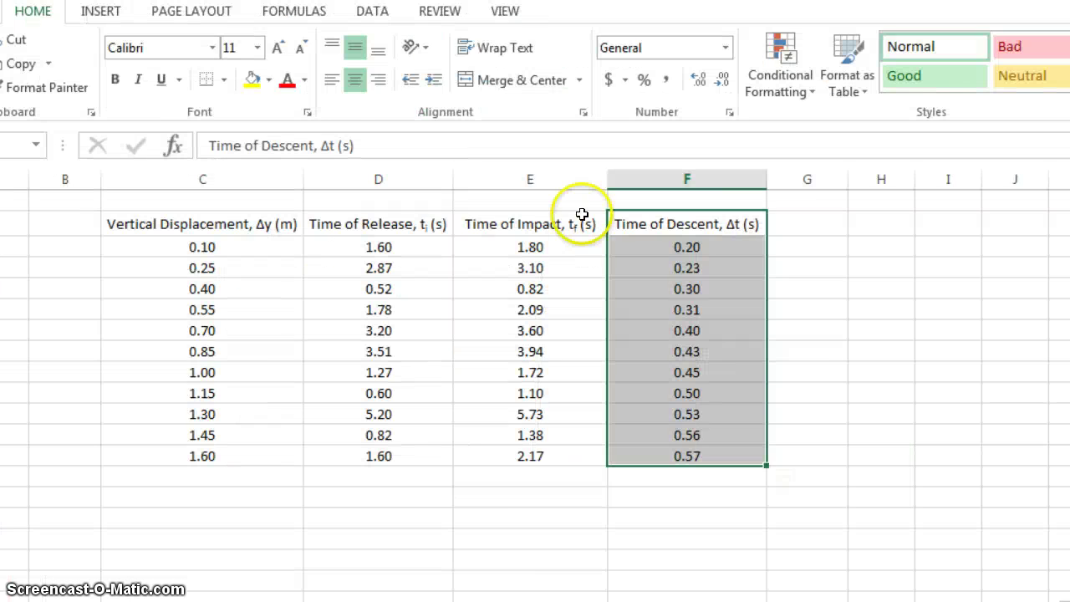
Step: Enter the heading "Time Squared, Δt2 (s2)" in cell G2
click(803, 222)
text(Time)
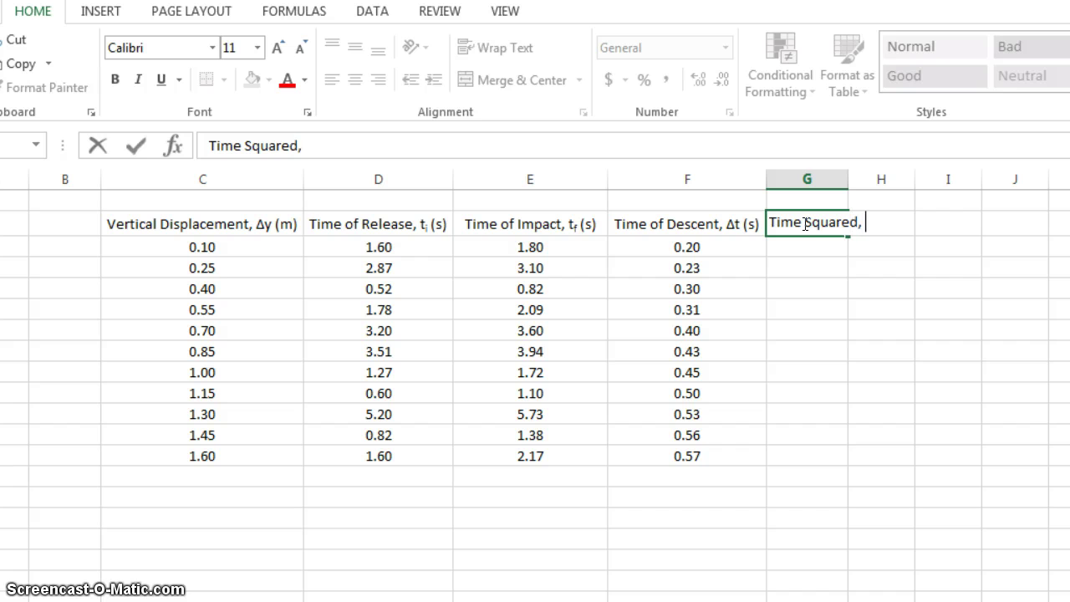
text( Squared,)
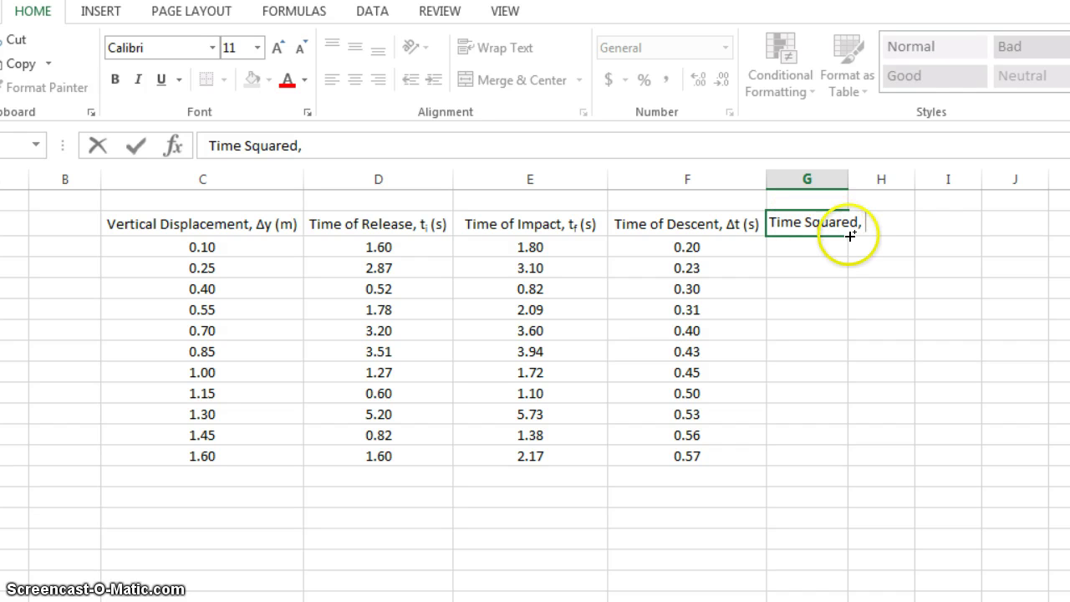
text( Δt2 (s2)
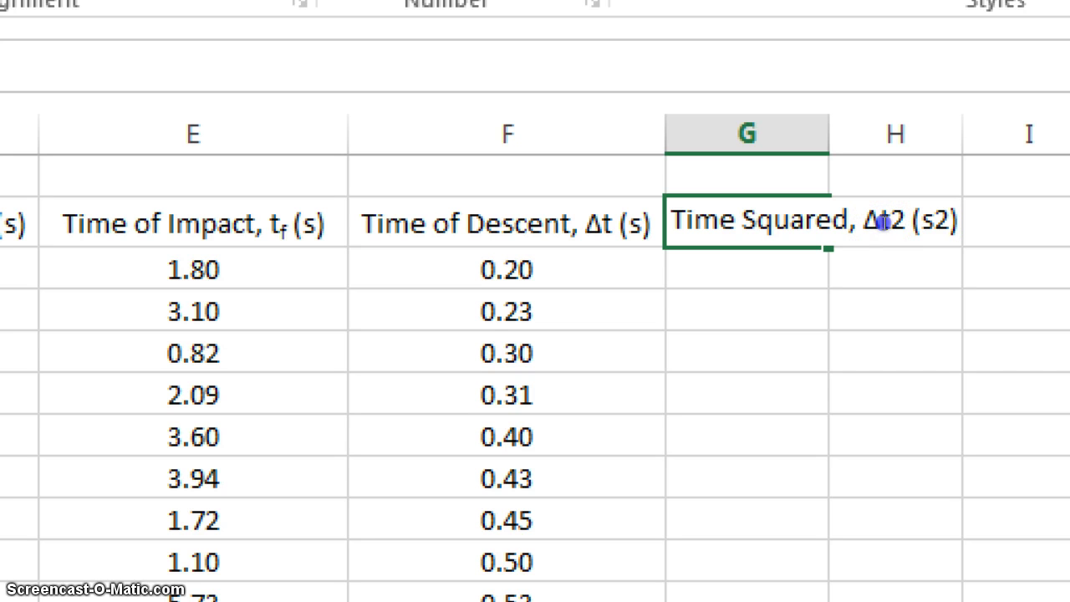
Step: Format both 2s in the Time Squared heading, after Δt and after s, as superscript
drag(888, 221, 906, 222)
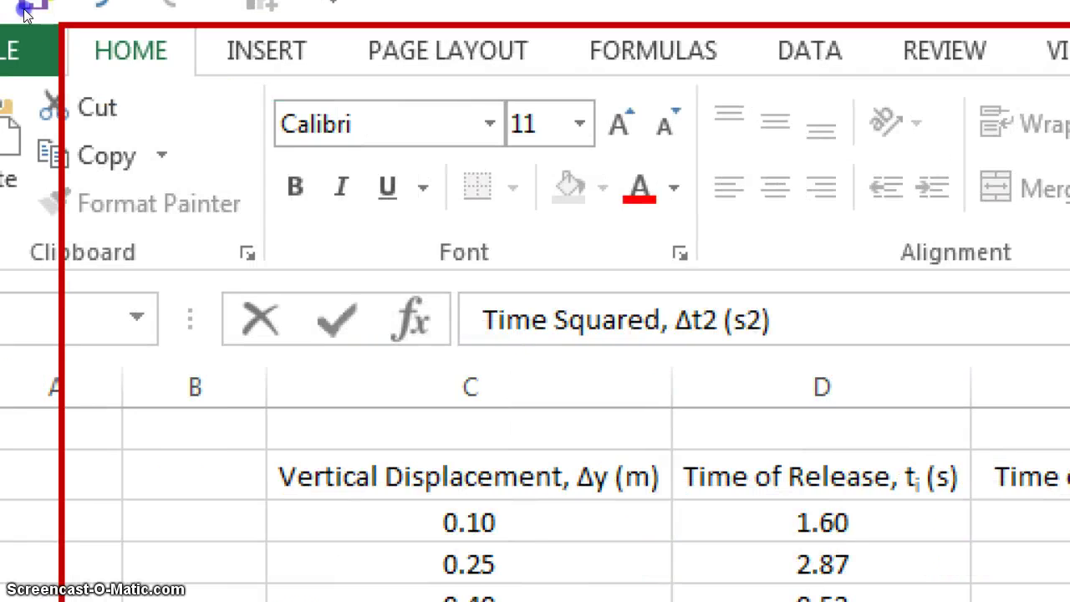
click(679, 252)
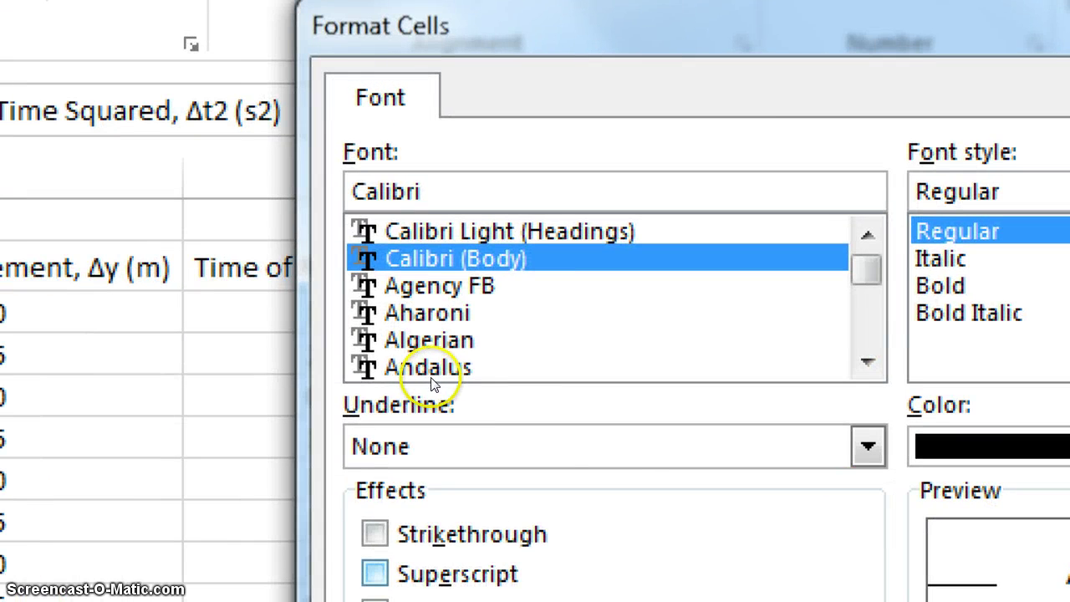
click(375, 573)
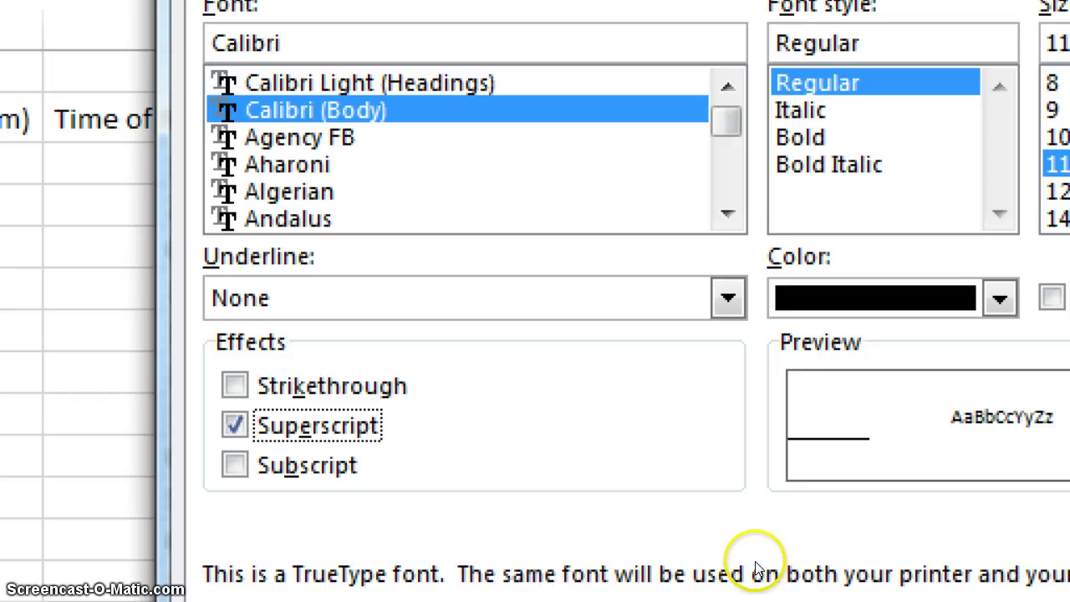
click(760, 557)
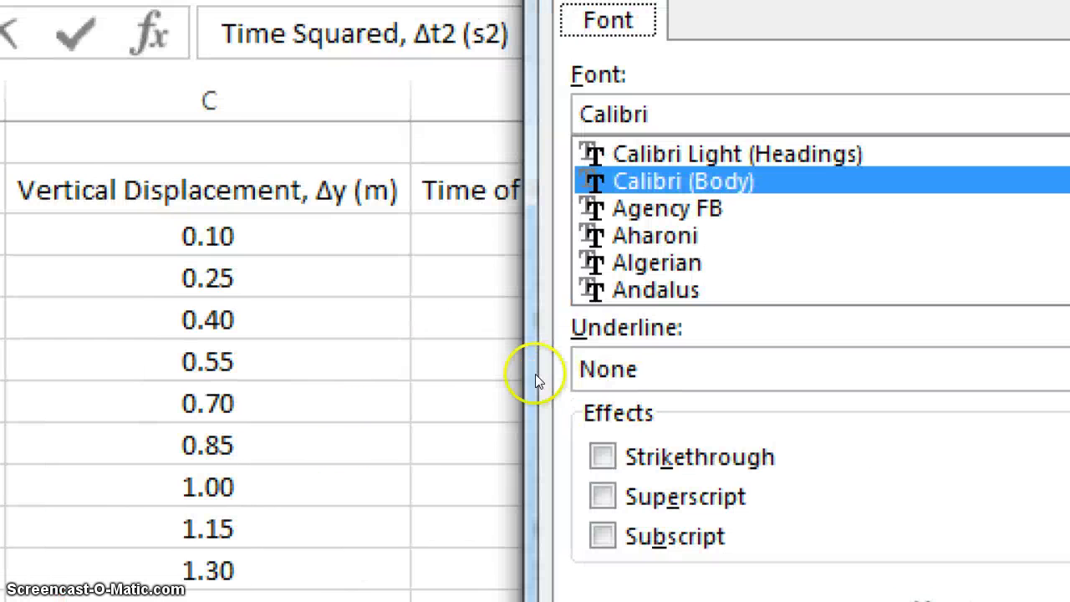
click(685, 497)
click(762, 544)
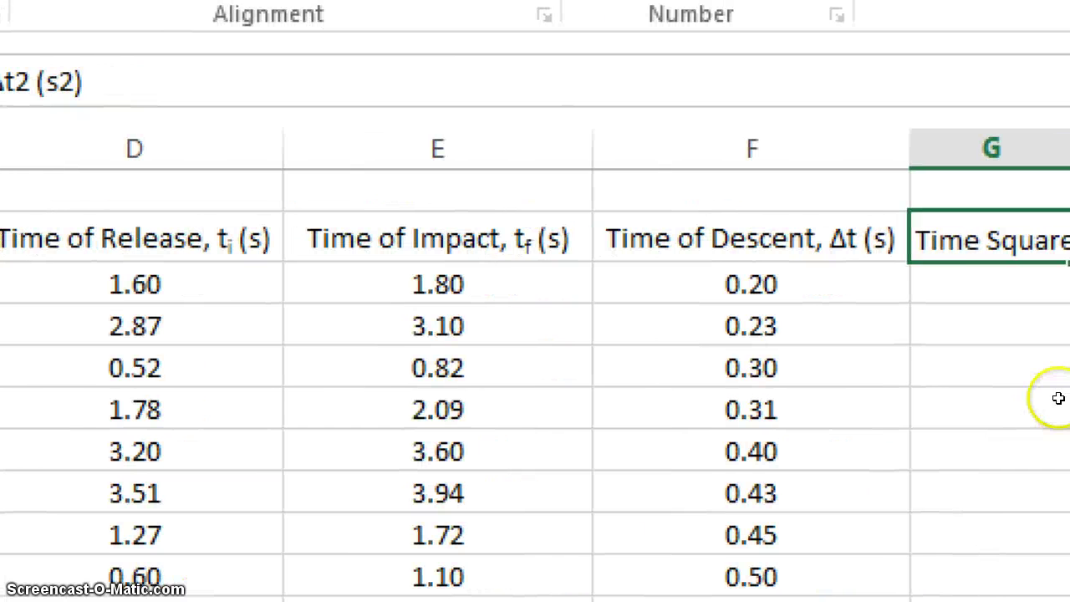
Step: Fit column G's width to the Time Squared heading and centre the heading horizontally and vertically
key(Return)
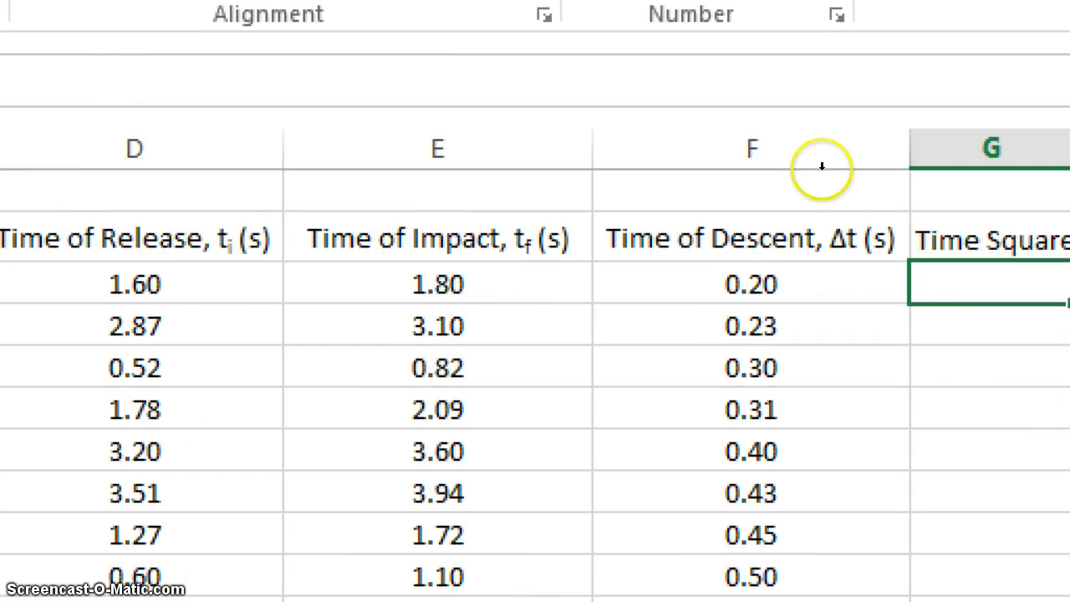
double_click(846, 178)
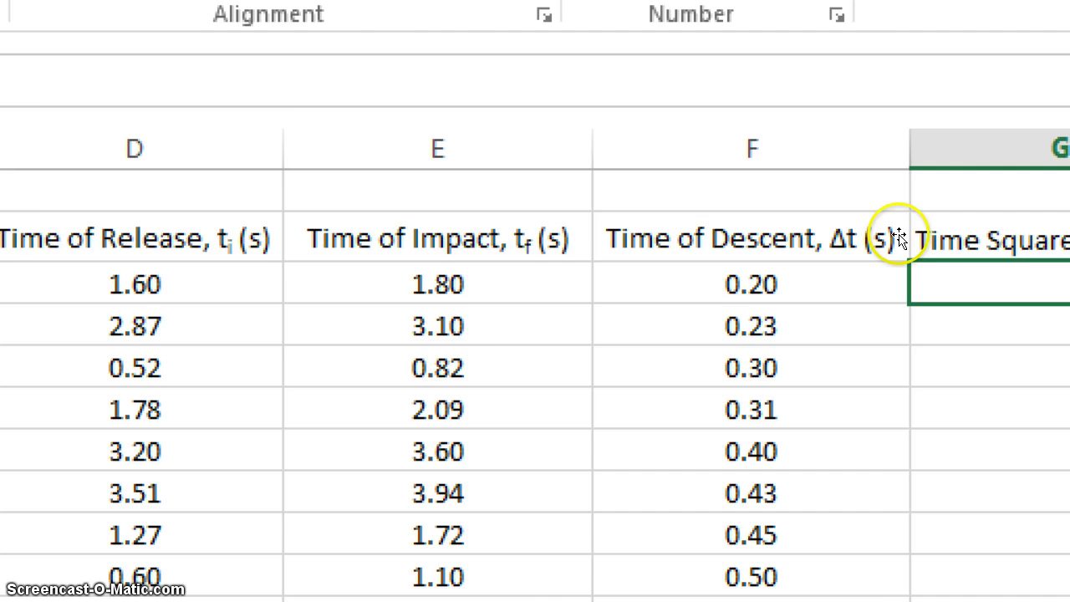
key(Up)
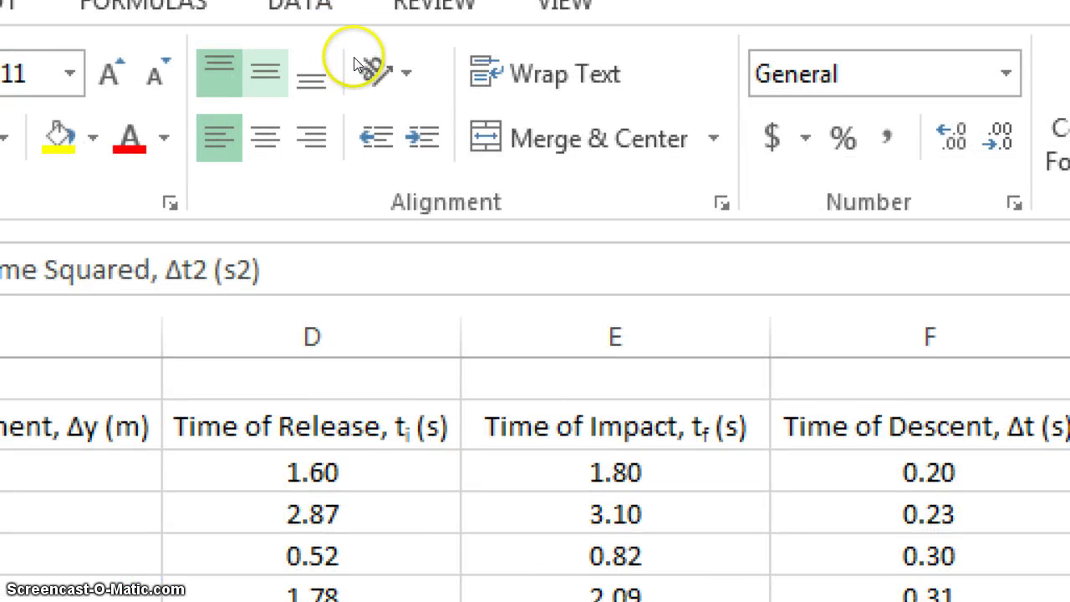
click(265, 73)
click(265, 137)
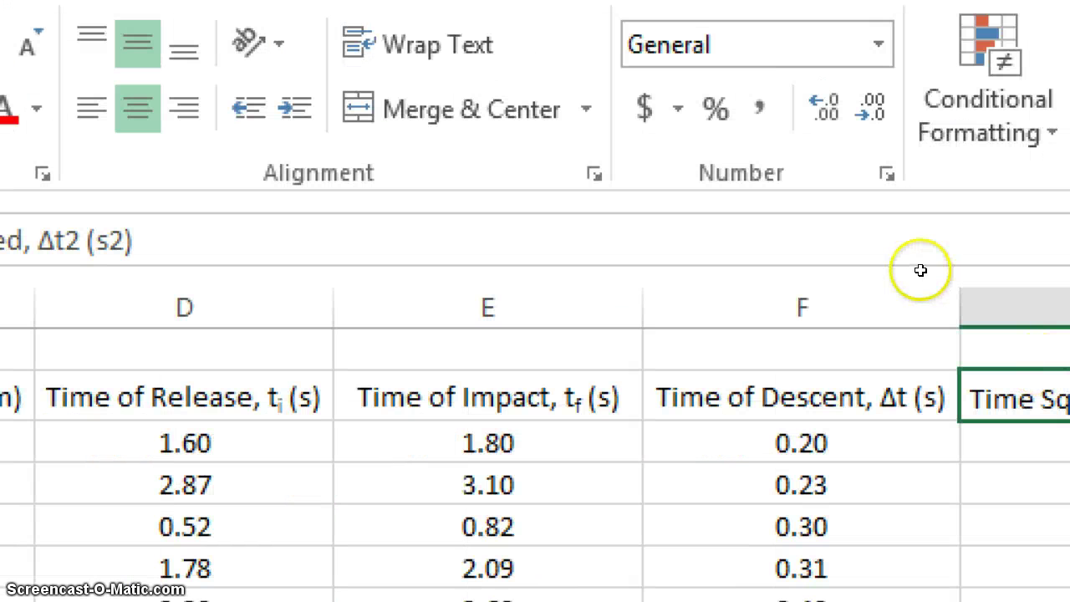
Step: Enter the formula =F3^2 in cell G3 to square the first time of descent
click(1014, 438)
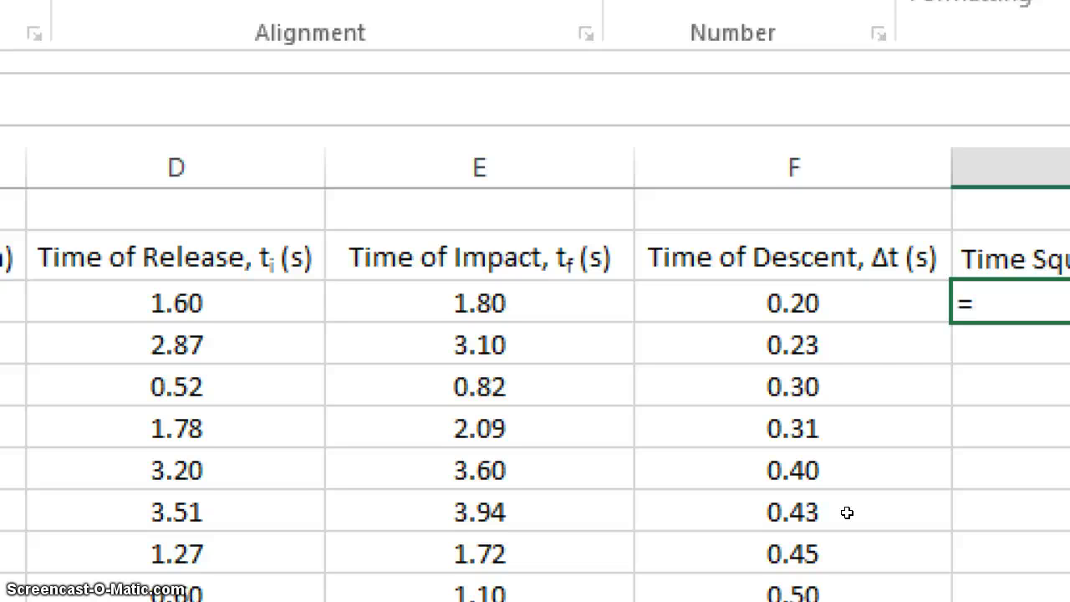
click(794, 288)
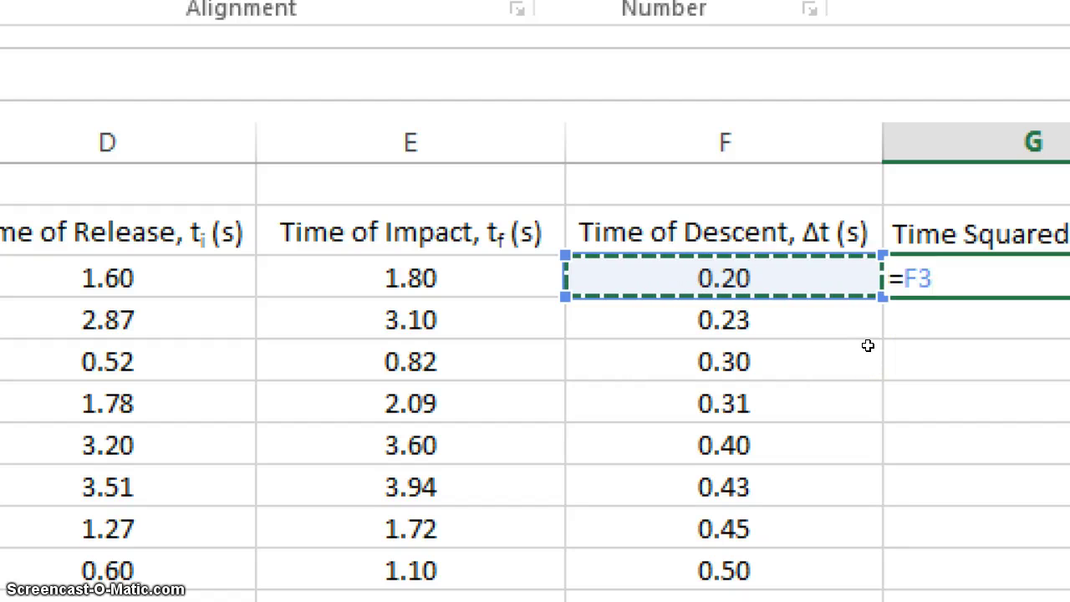
text(^)
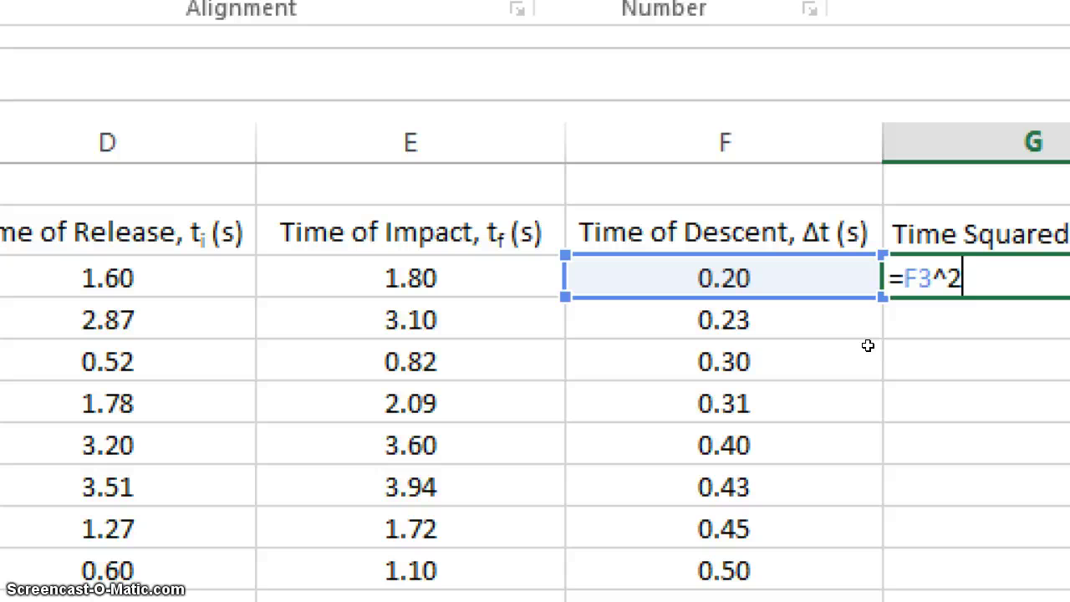
text(2)
key(Return)
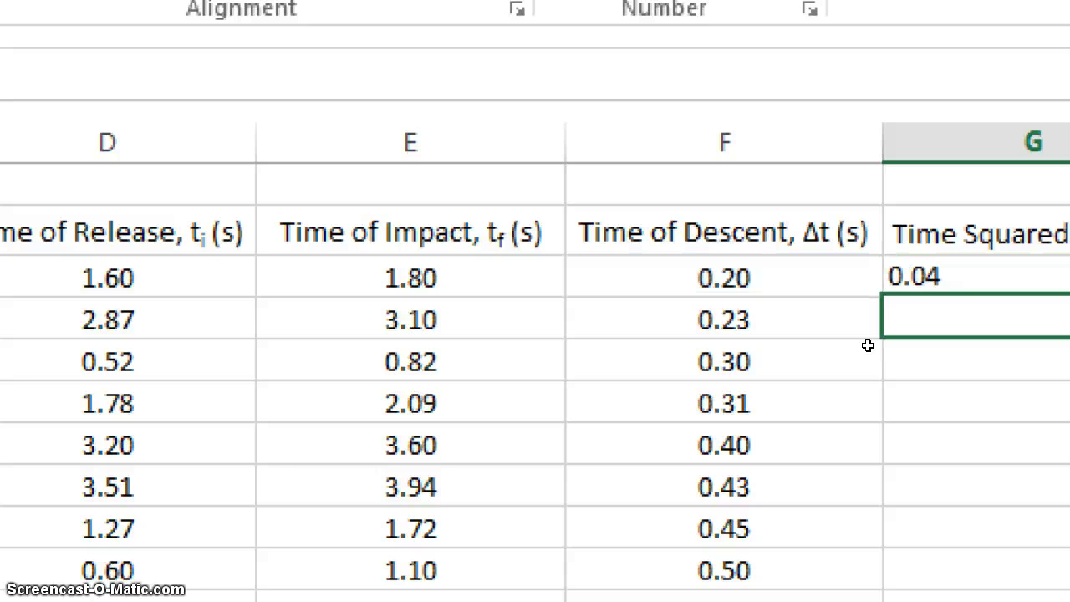
Step: Right-align the Time Squared cells in column G from G3 down
key(Up)
click(389, 156)
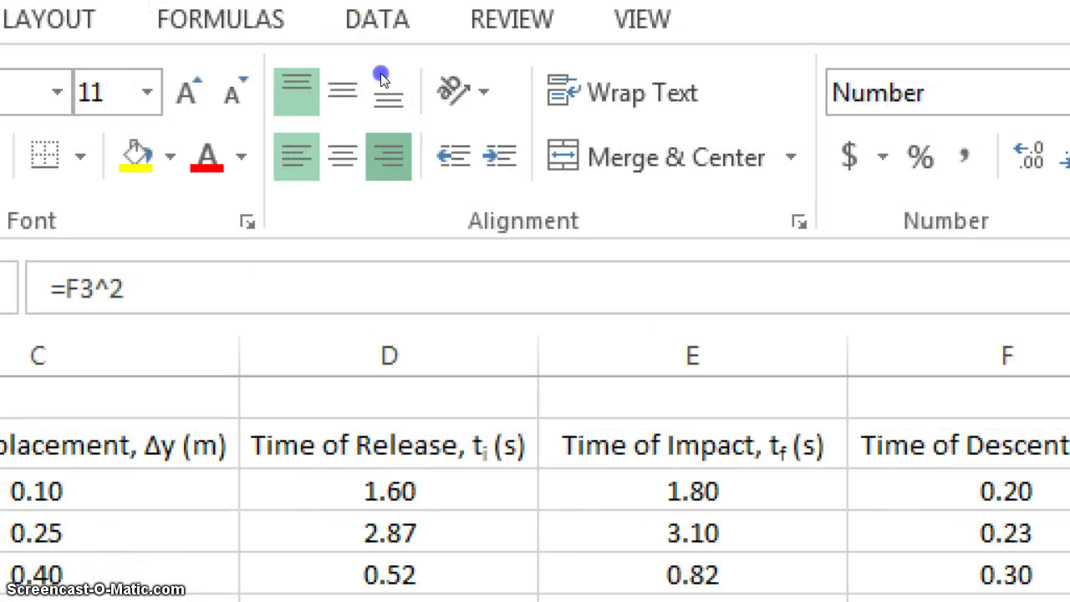
double_click(855, 460)
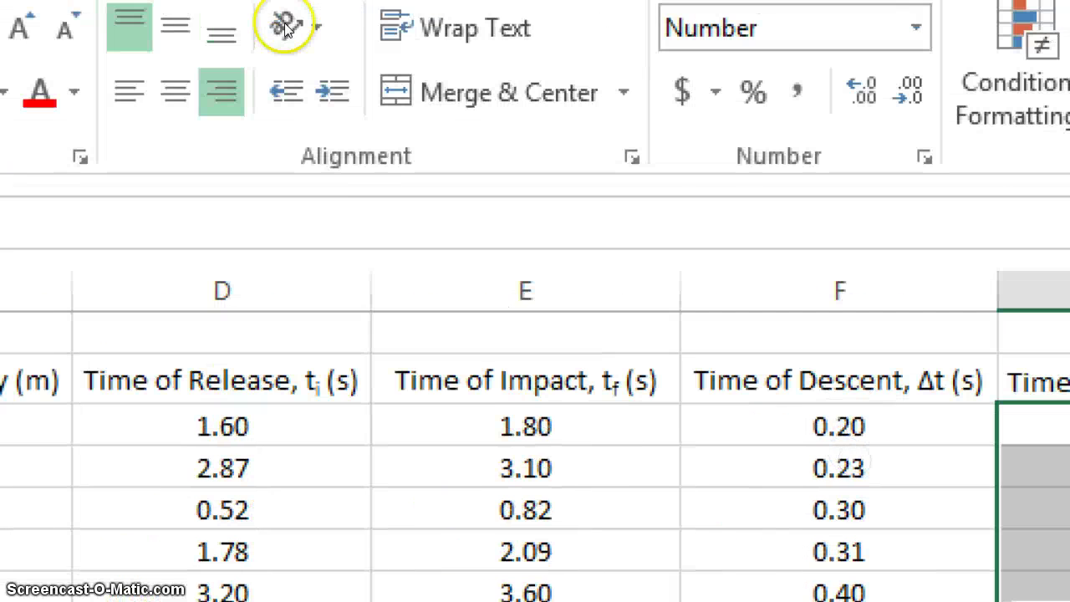
Step: Fill the formula in G3 down through the remaining Time Squared rows in column G
key(Down)
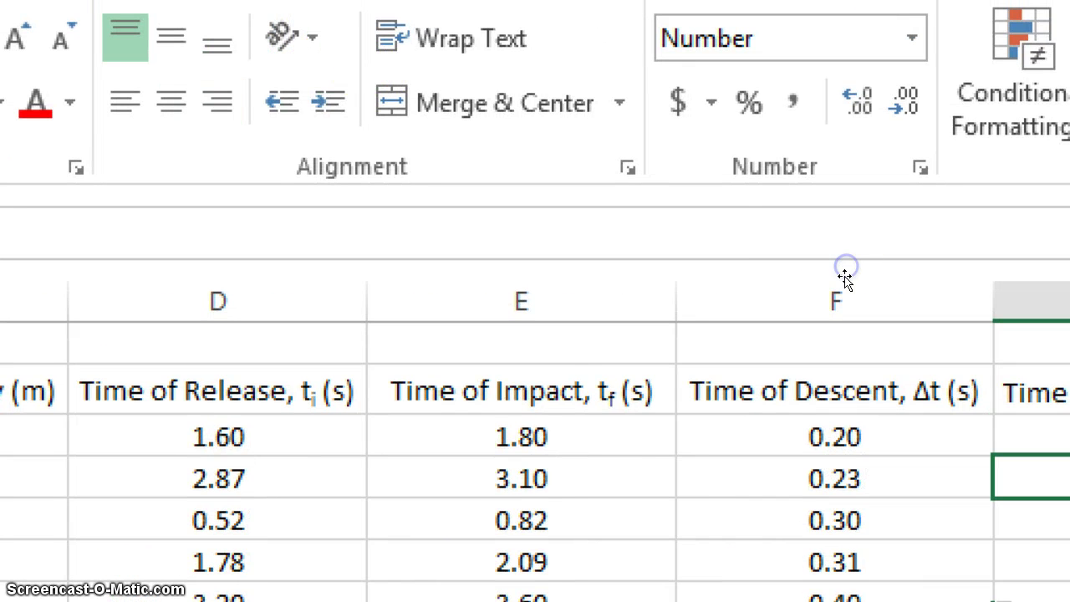
key(Up)
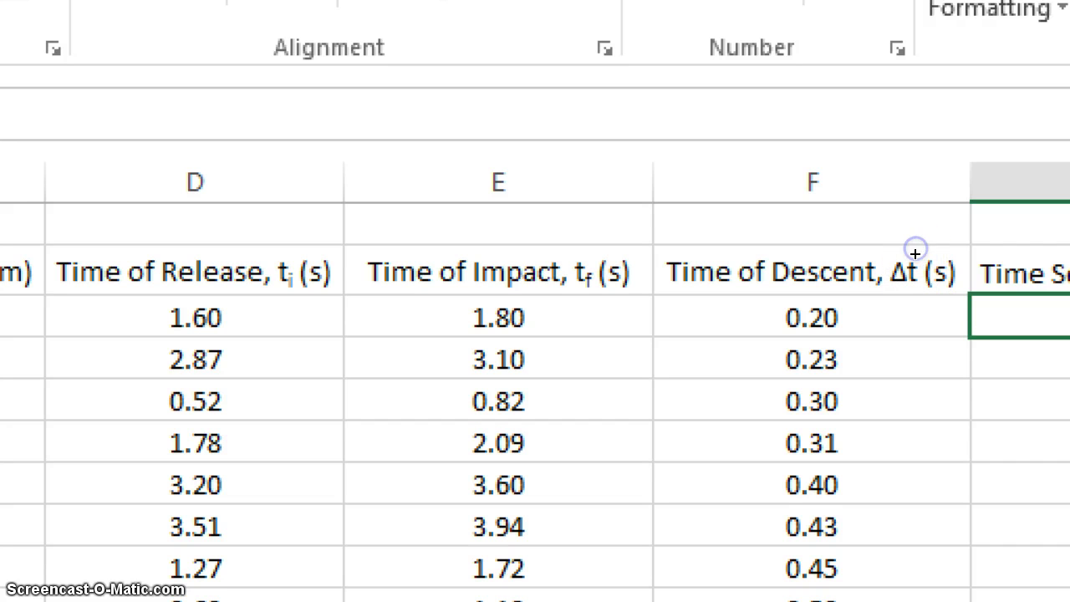
mouse_move(891, 259)
mouse_down()
mouse_move(889, 288)
mouse_move(887, 276)
mouse_up()
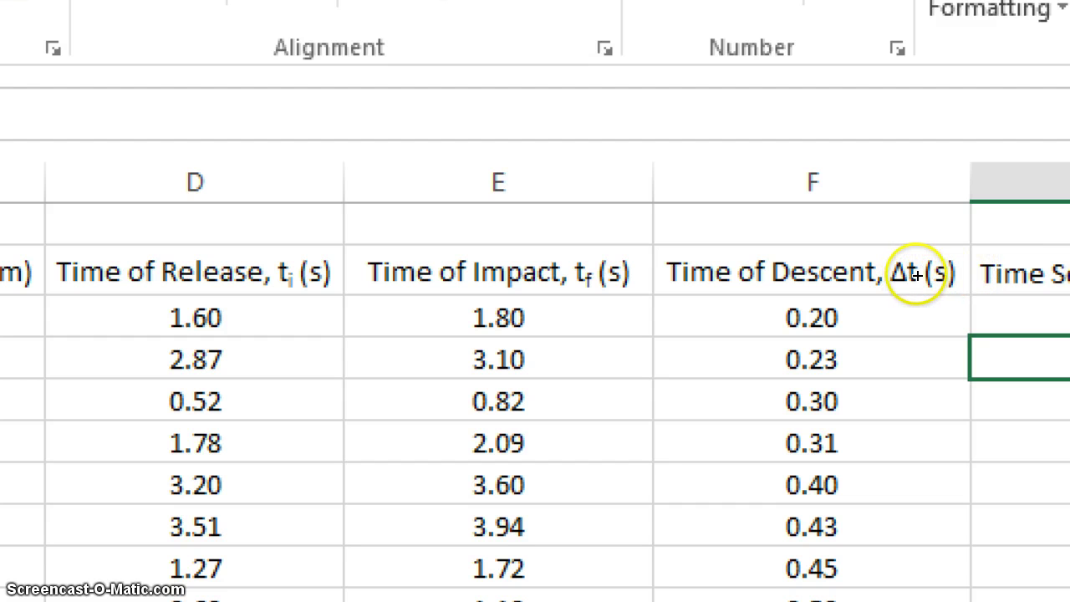
key(Up)
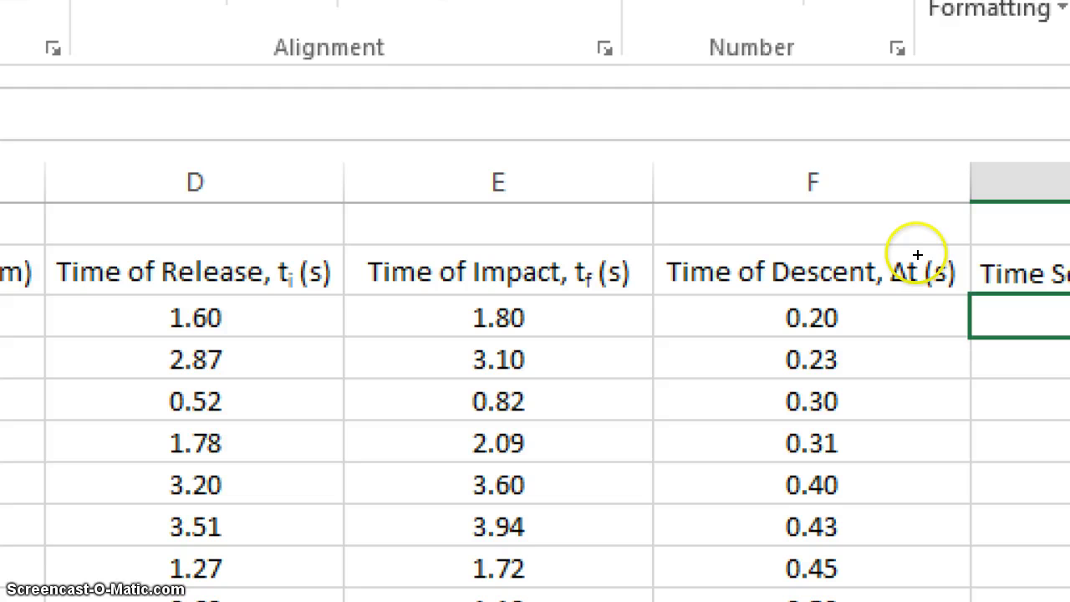
key(ctrl+shift+Down)
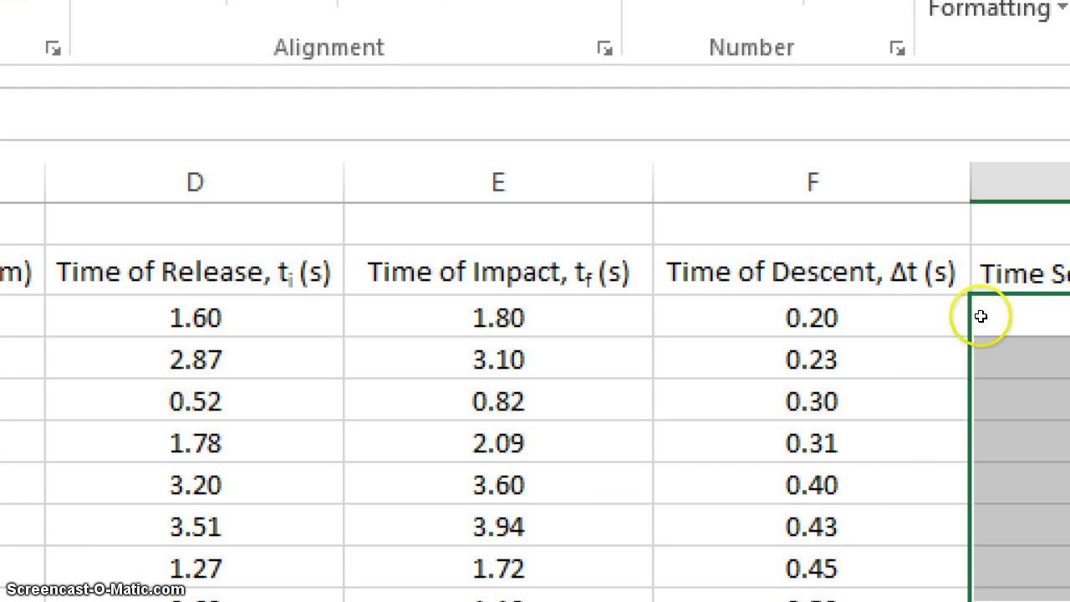
Step: Copy cell G3, and centre the Time Squared values in G3 through G13 horizontally and vertically
click(984, 313)
key(ctrl+c)
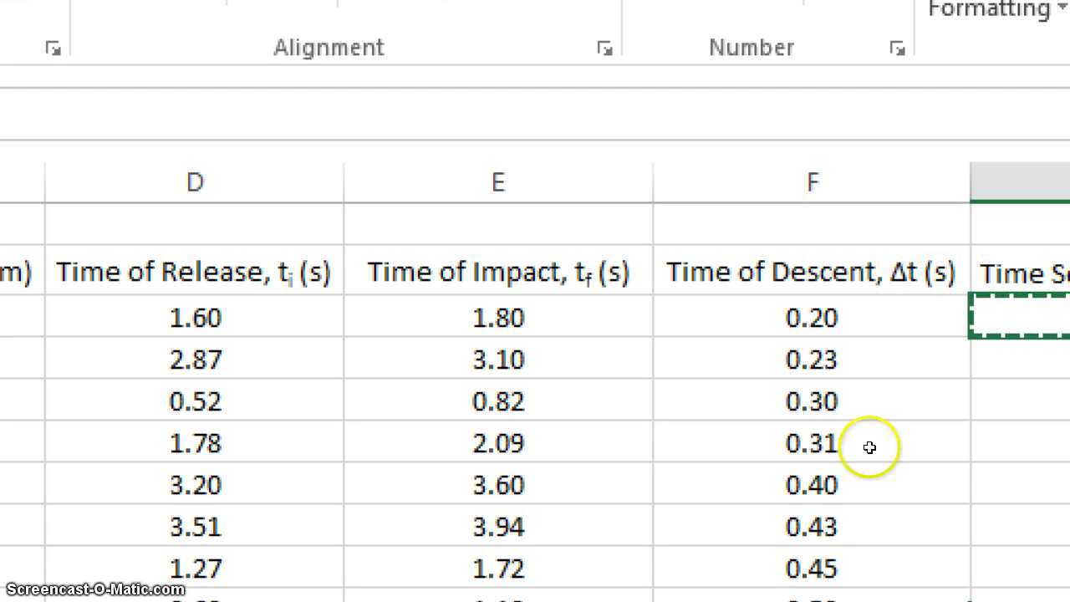
key(ctrl+shift+Down)
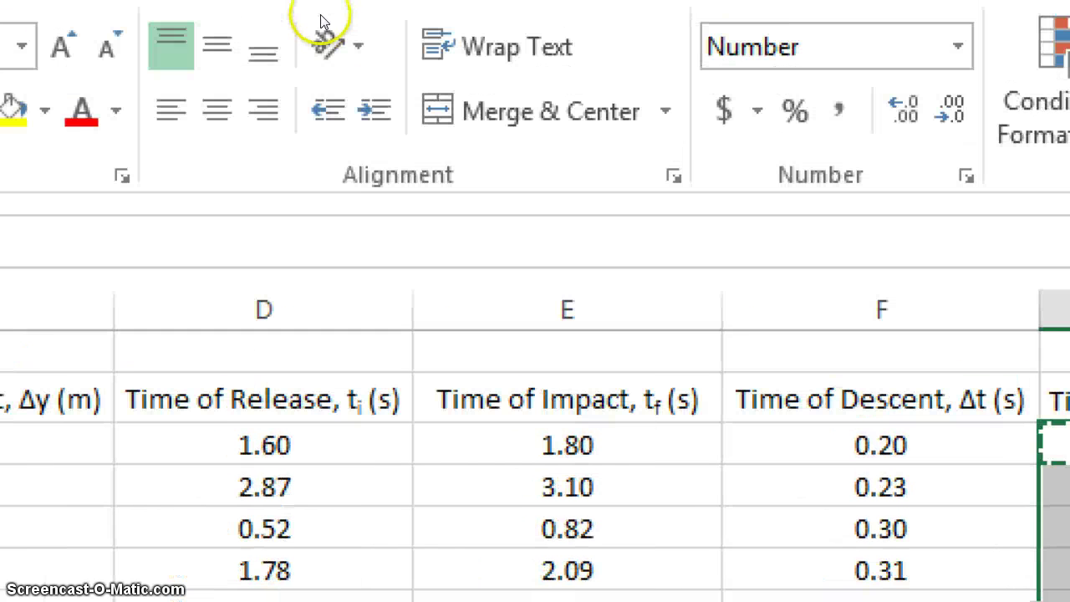
click(217, 109)
click(217, 45)
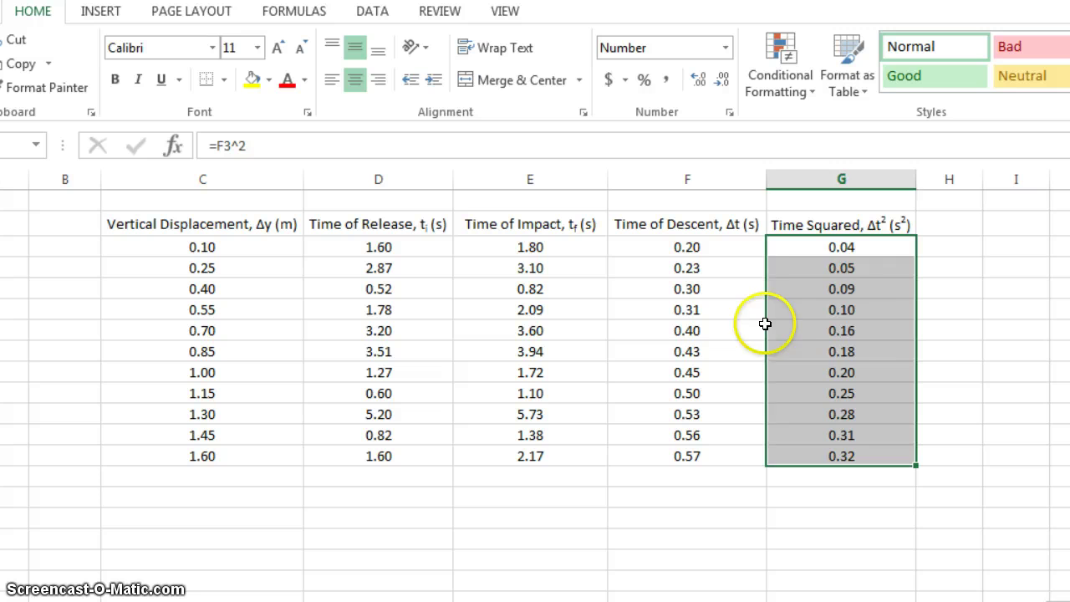
Step: Insert a markers-only scatter chart from the data table and move it so the Time Squared column is uncovered
click(702, 352)
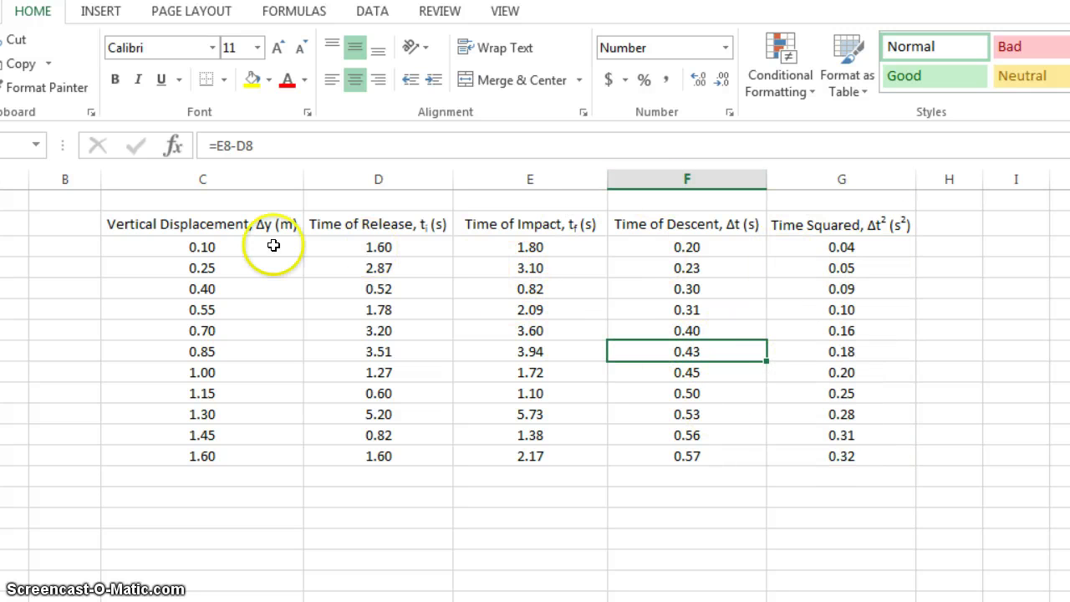
click(111, 13)
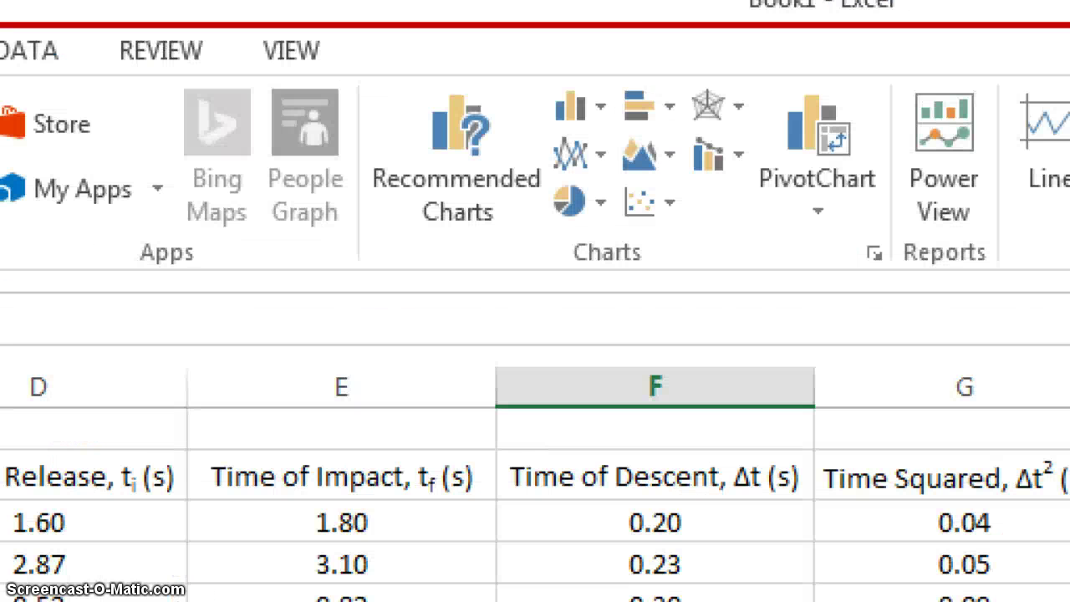
click(651, 203)
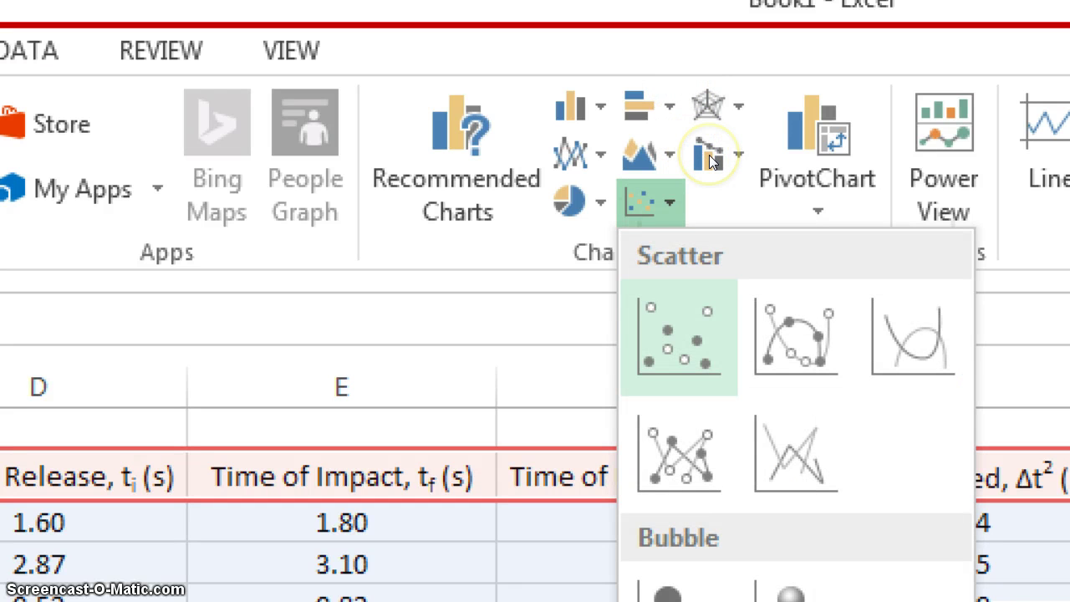
click(699, 340)
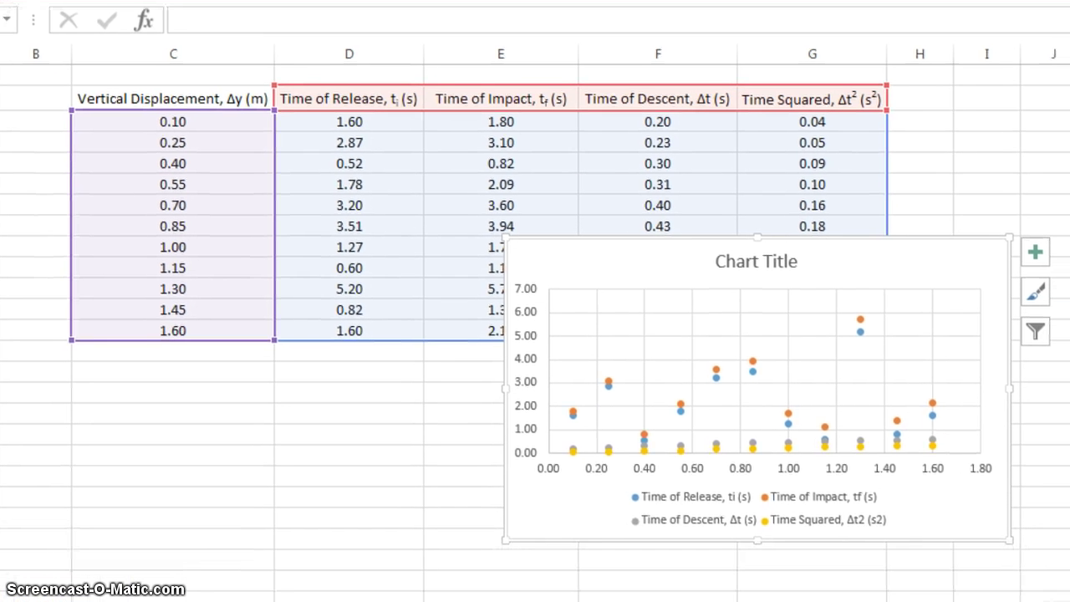
drag(834, 221, 569, 288)
click(826, 399)
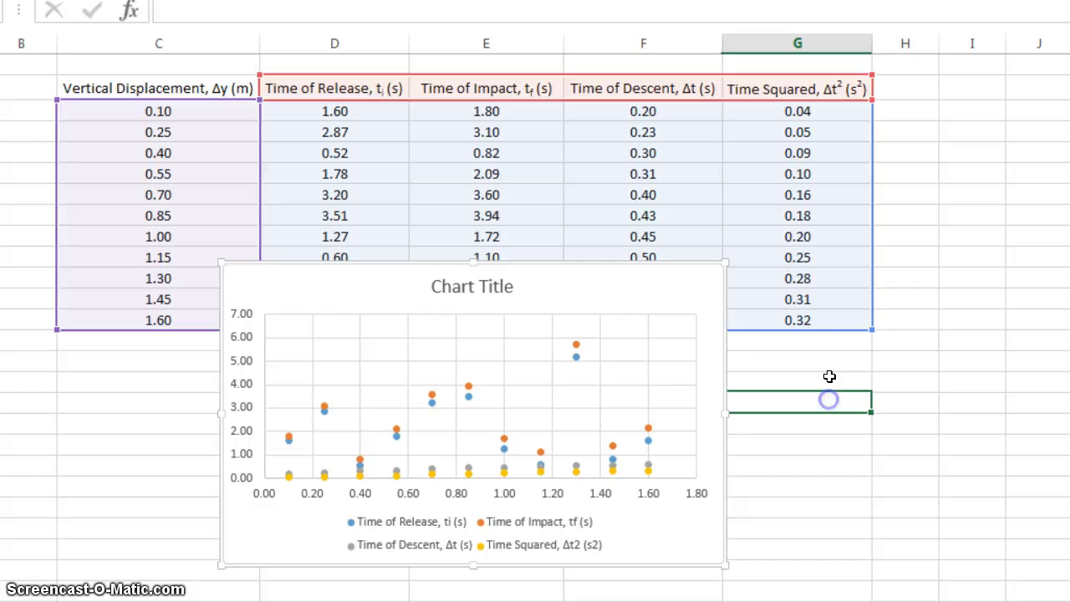
Step: Remove all four automatic series from the scatter chart's data source: Time of Release, Time of Impact, Time of Descent and Time Squared
right_click(574, 381)
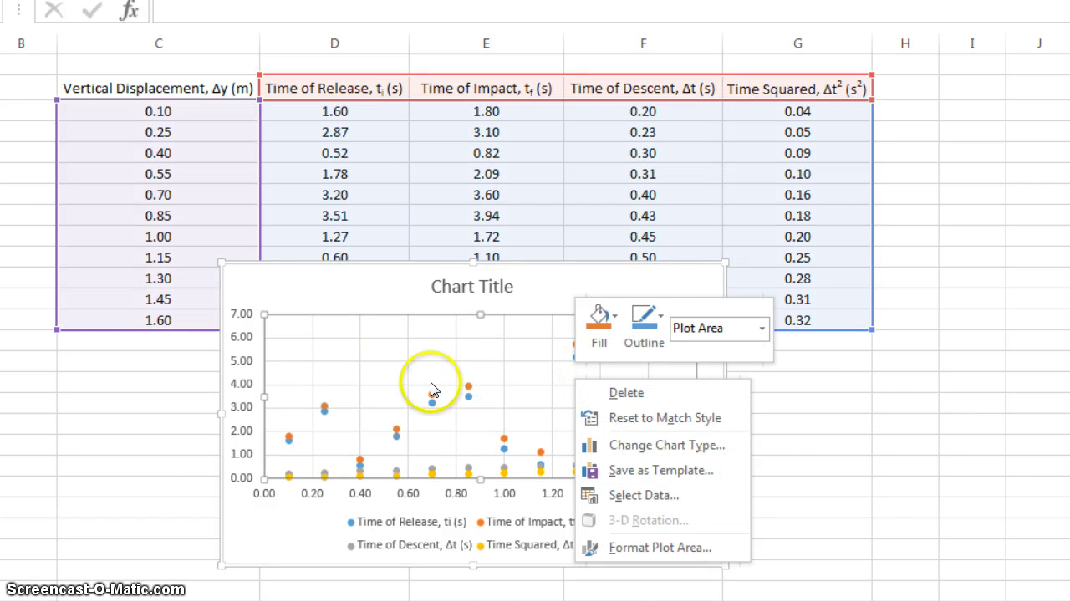
key(Down)
key(Down)
key(Down)
key(Down)
key(Down)
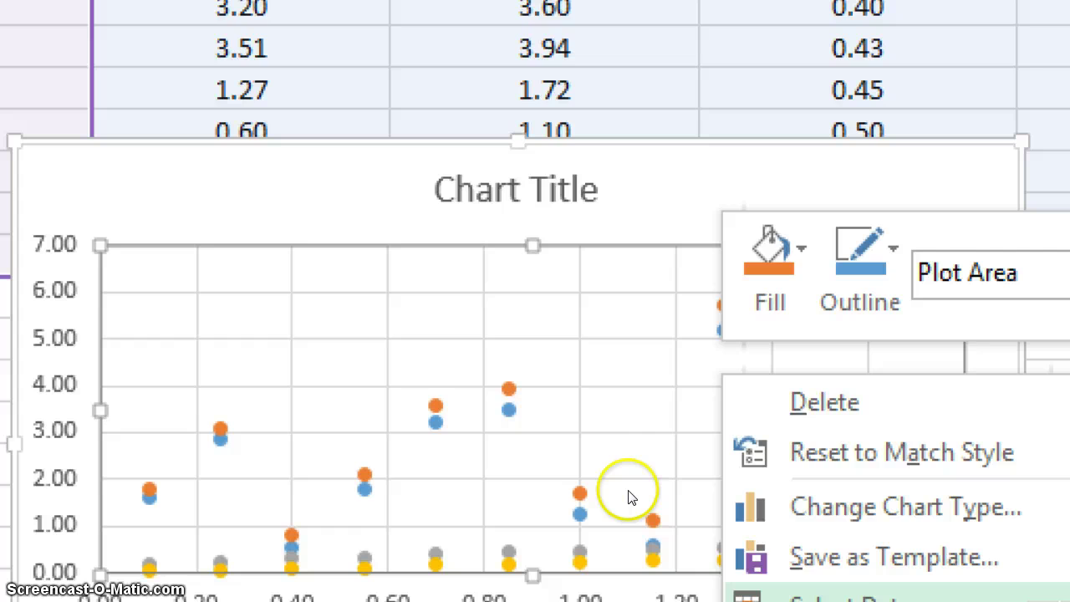
key(Return)
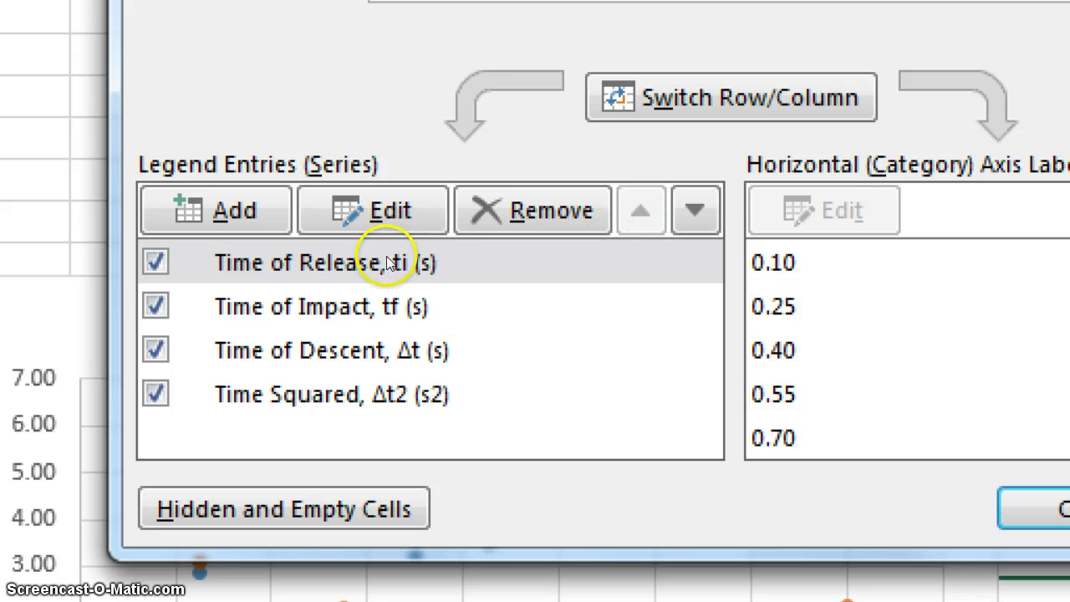
click(357, 262)
click(495, 223)
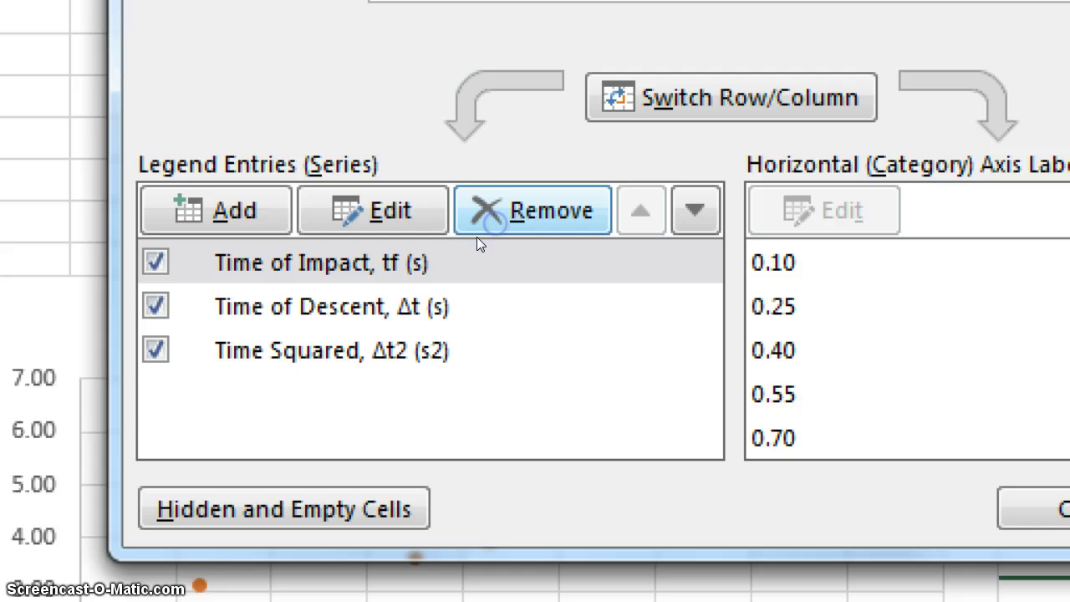
click(436, 256)
click(494, 228)
click(448, 259)
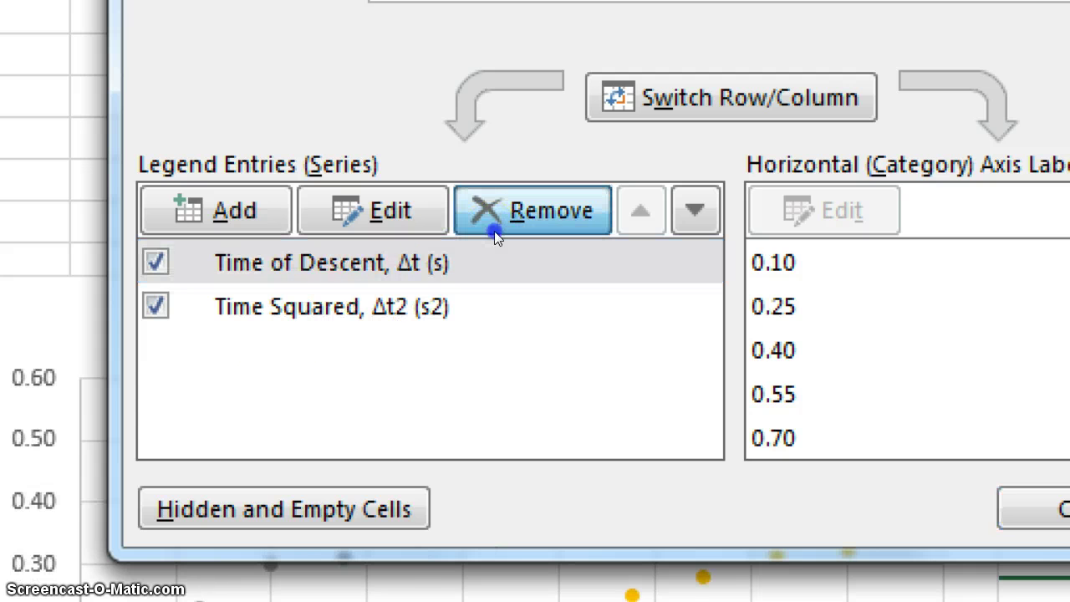
click(494, 231)
click(457, 262)
click(489, 232)
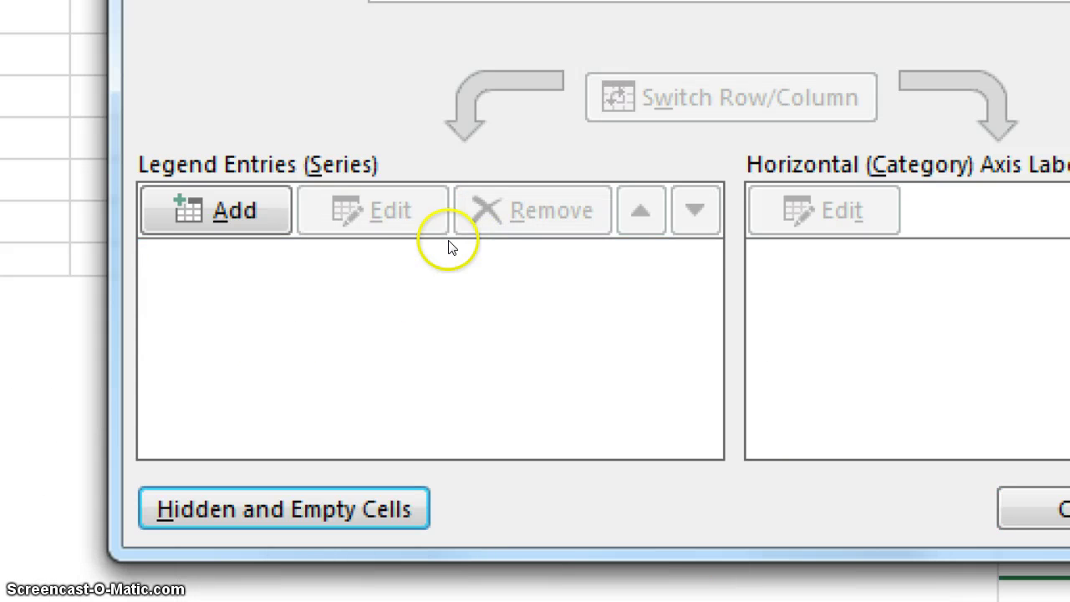
drag(396, 72, 978, 152)
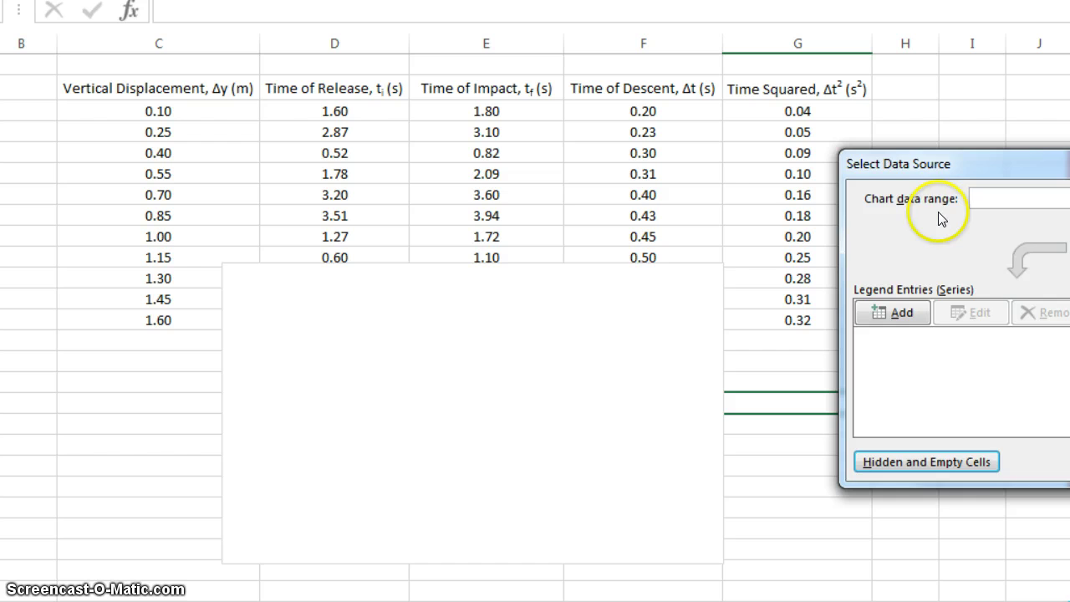
drag(814, 165, 317, 211)
click(256, 359)
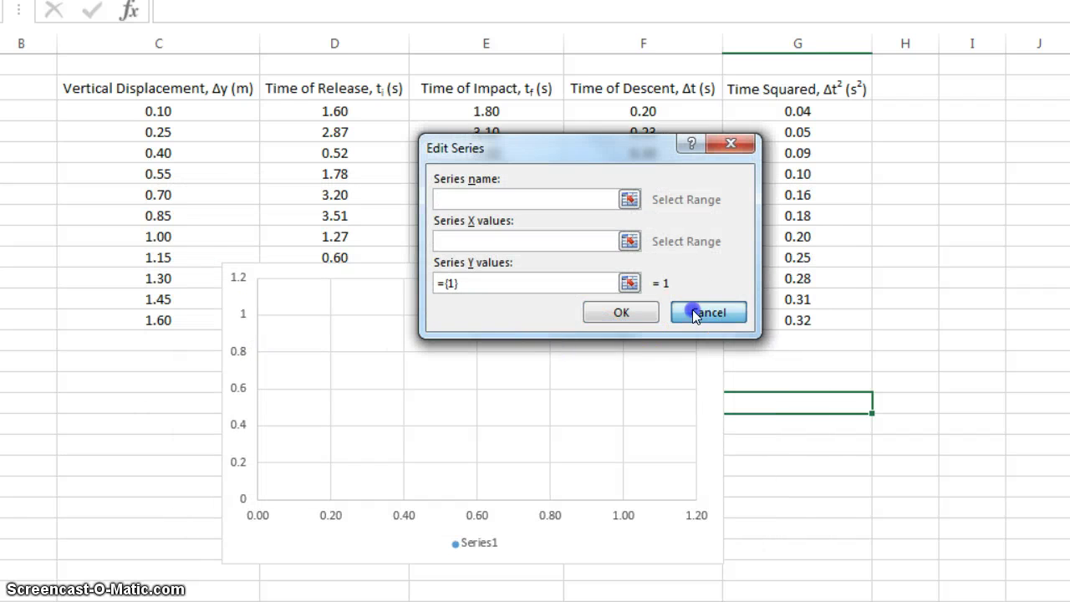
click(698, 311)
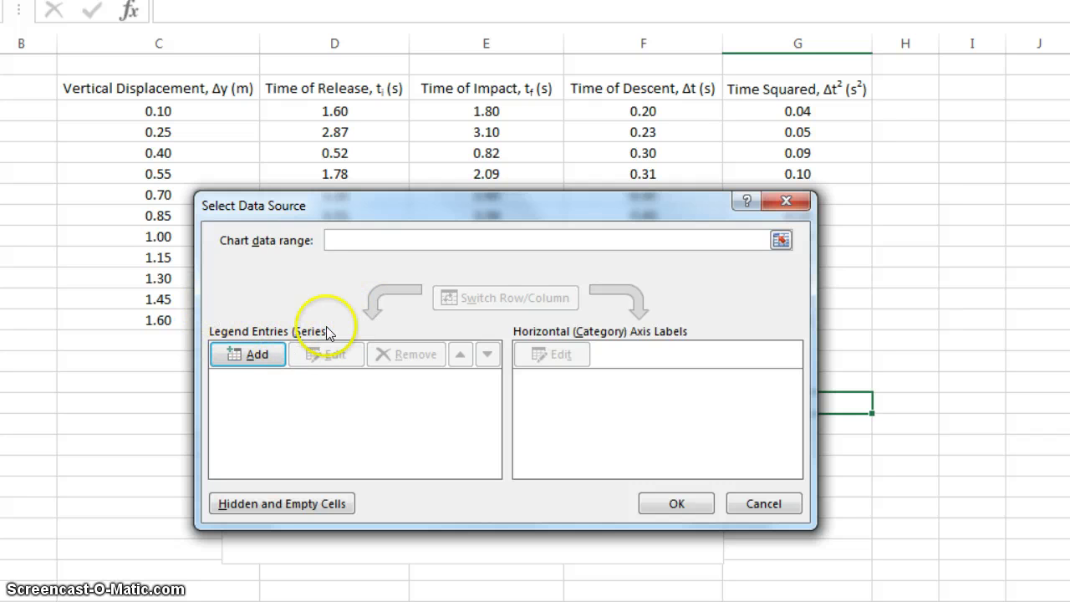
Step: Add a new chart series with the Time Squared values in G3:G13 as its X values
click(255, 356)
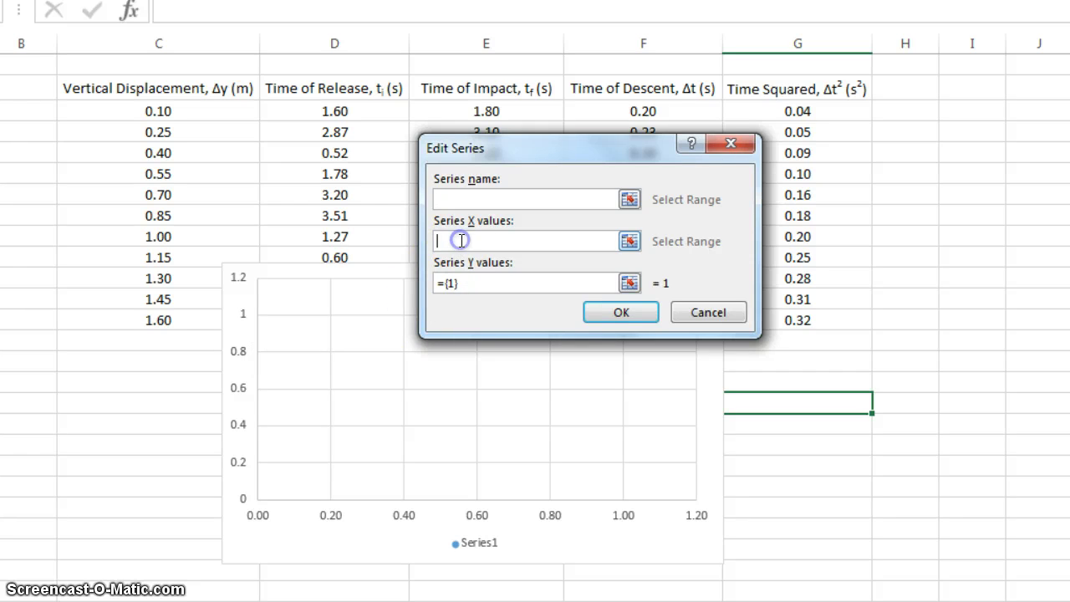
drag(493, 165, 355, 268)
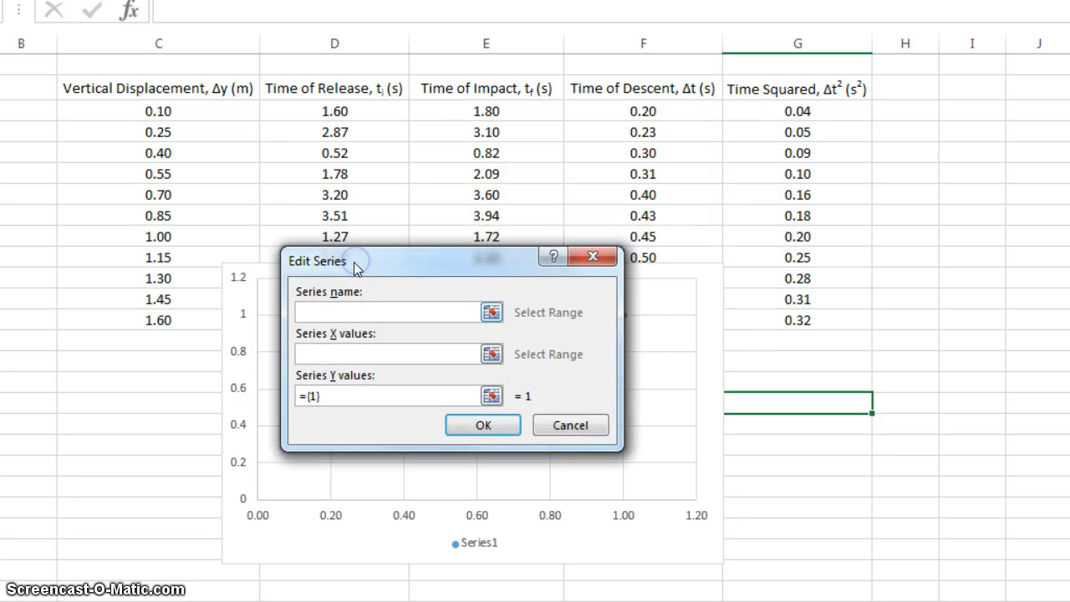
click(368, 351)
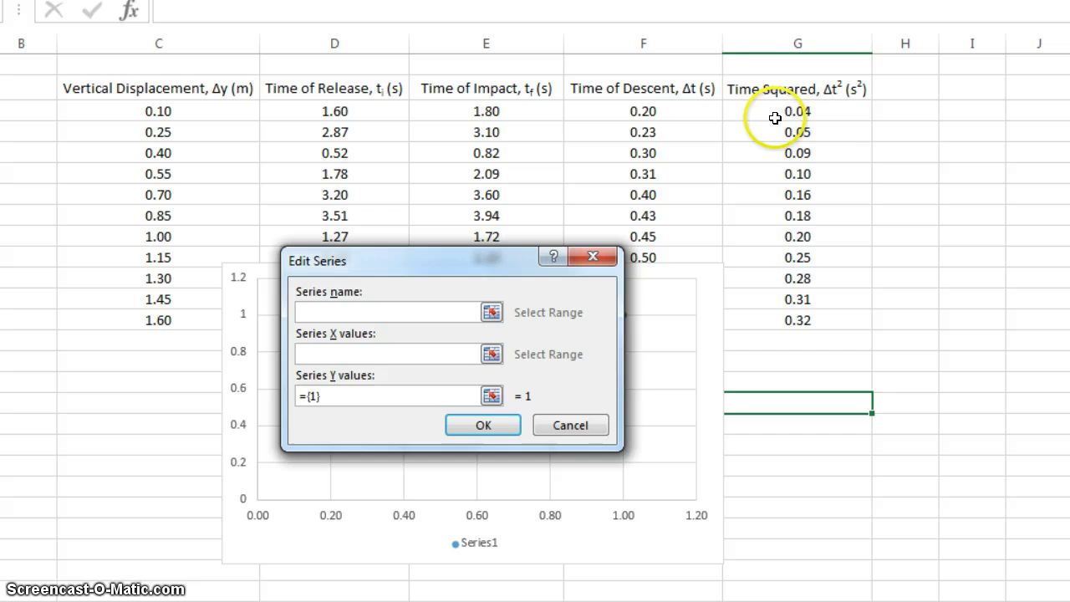
drag(770, 109, 752, 326)
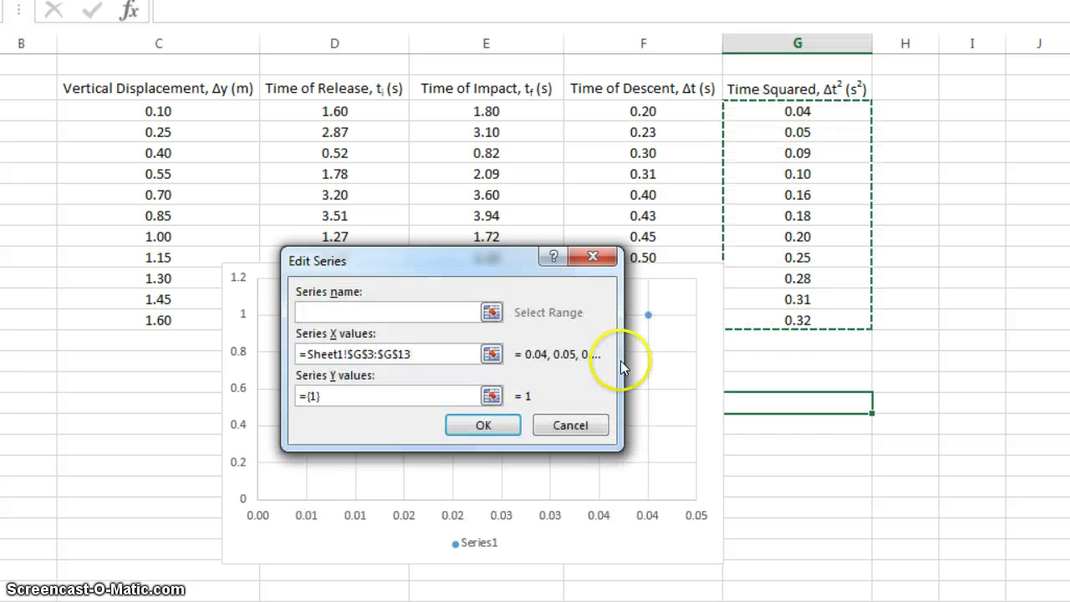
Step: Set the series' Y values to the Vertical Displacement cells C3:C13 and apply the new data source
click(400, 393)
drag(400, 394, 243, 391)
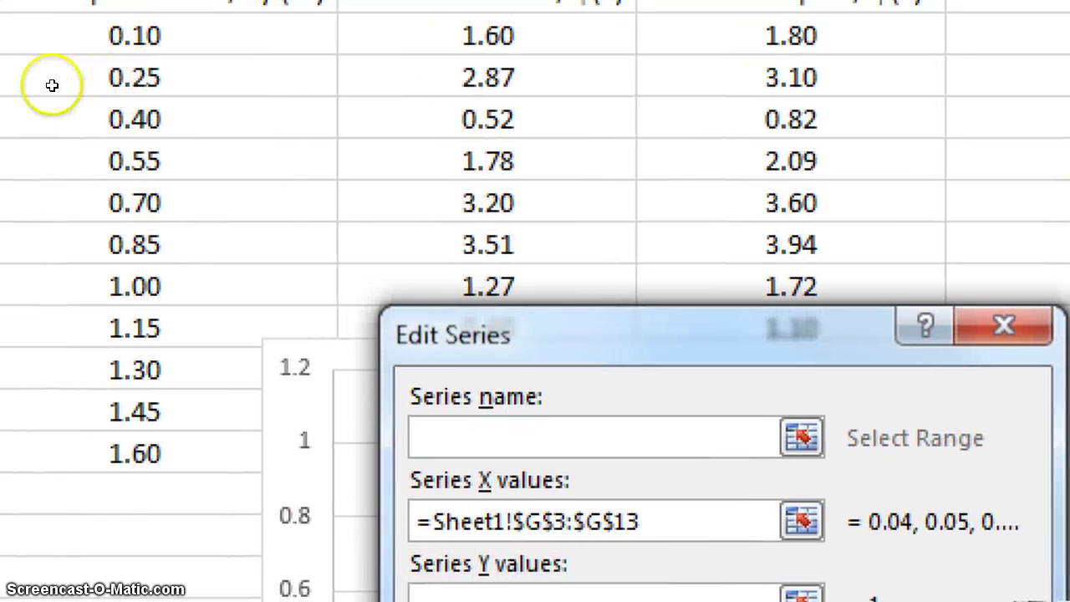
drag(125, 40, 148, 318)
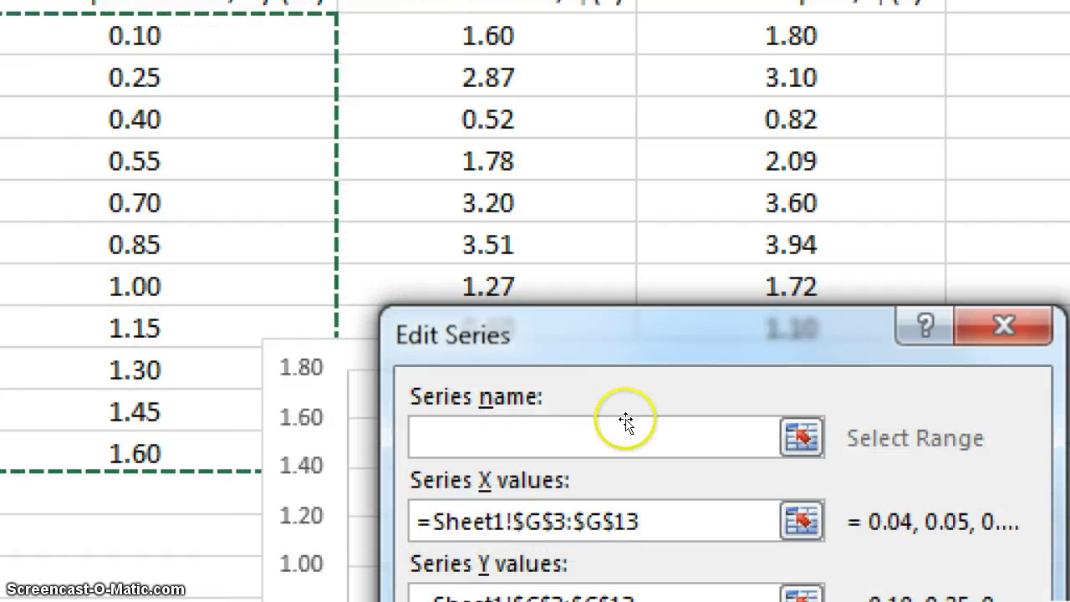
key(Return)
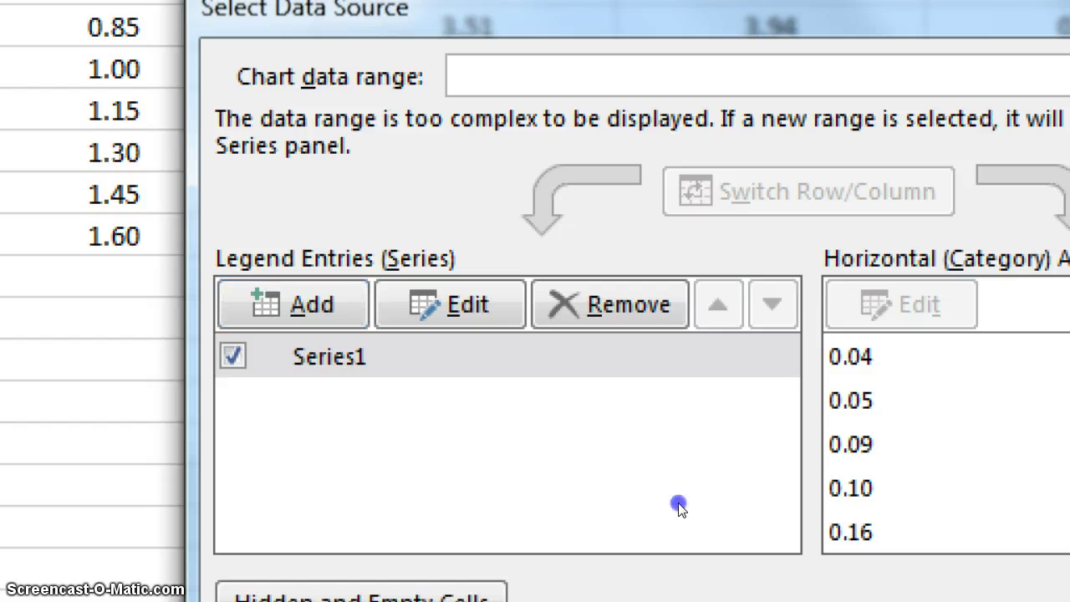
key(Return)
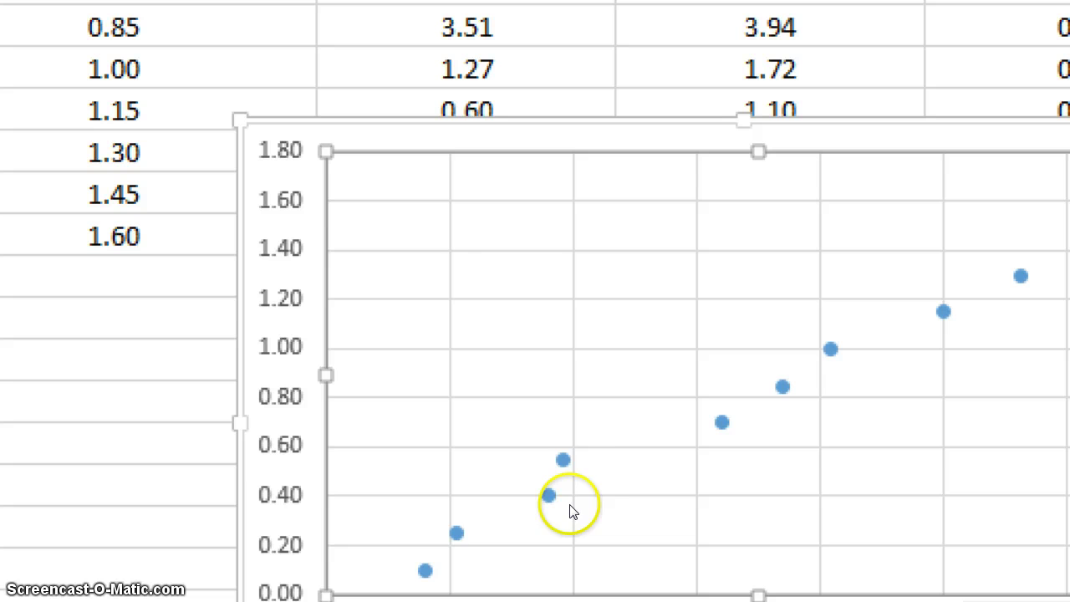
Step: Delete the chart's legend and add a linear trendline to the plotted data series
click(467, 540)
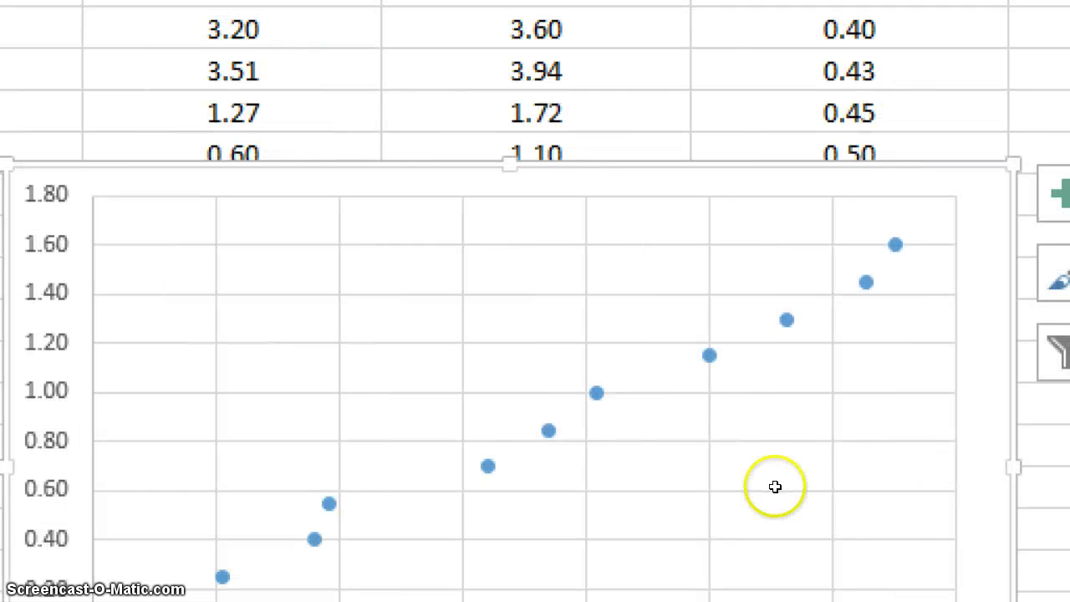
key(Delete)
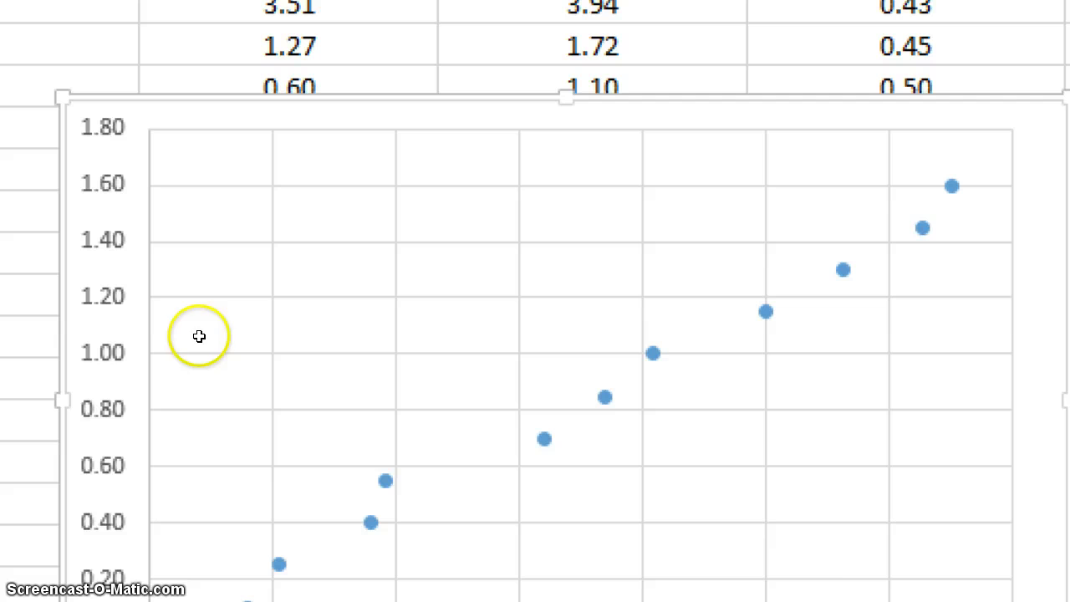
right_click(466, 435)
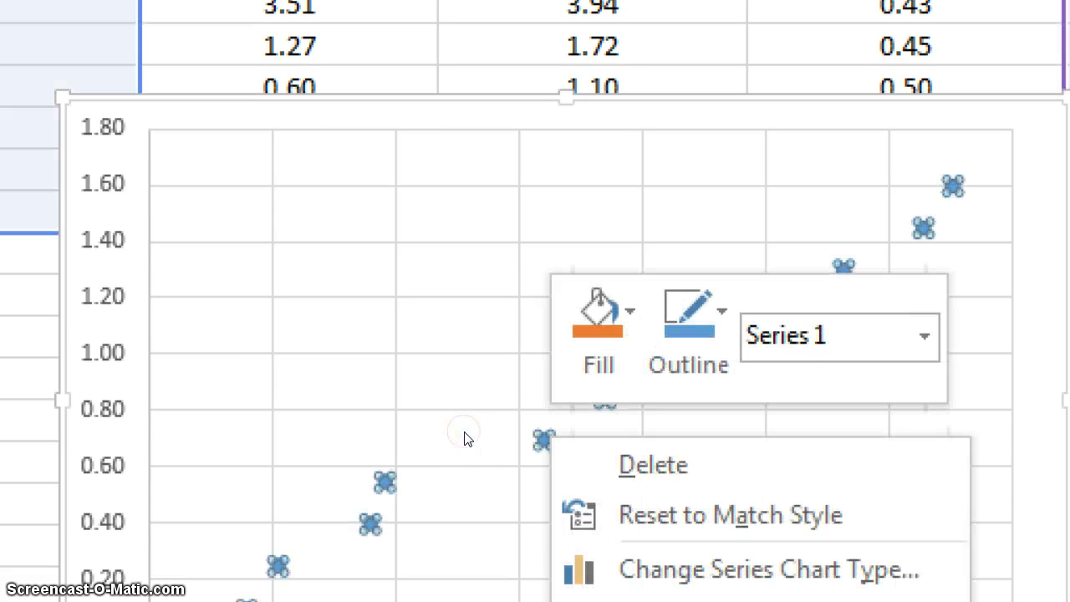
right_click(393, 388)
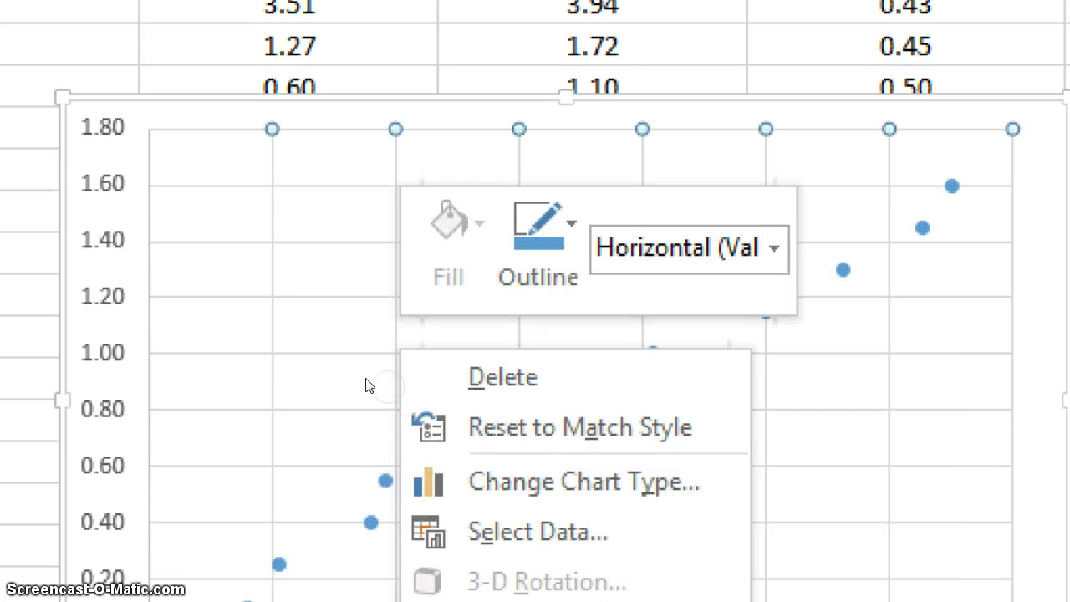
right_click(610, 349)
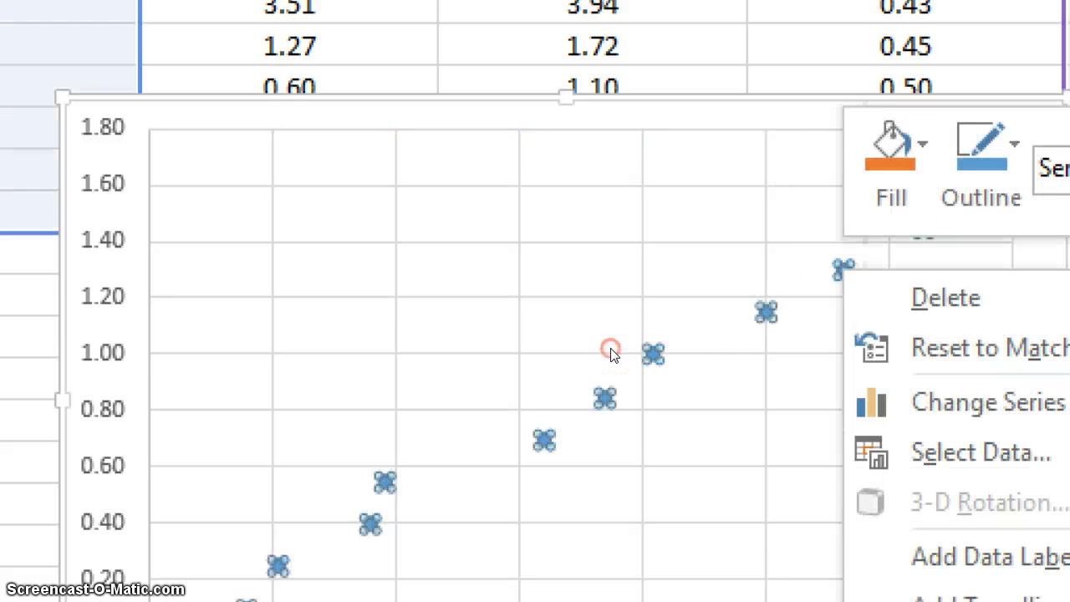
click(683, 520)
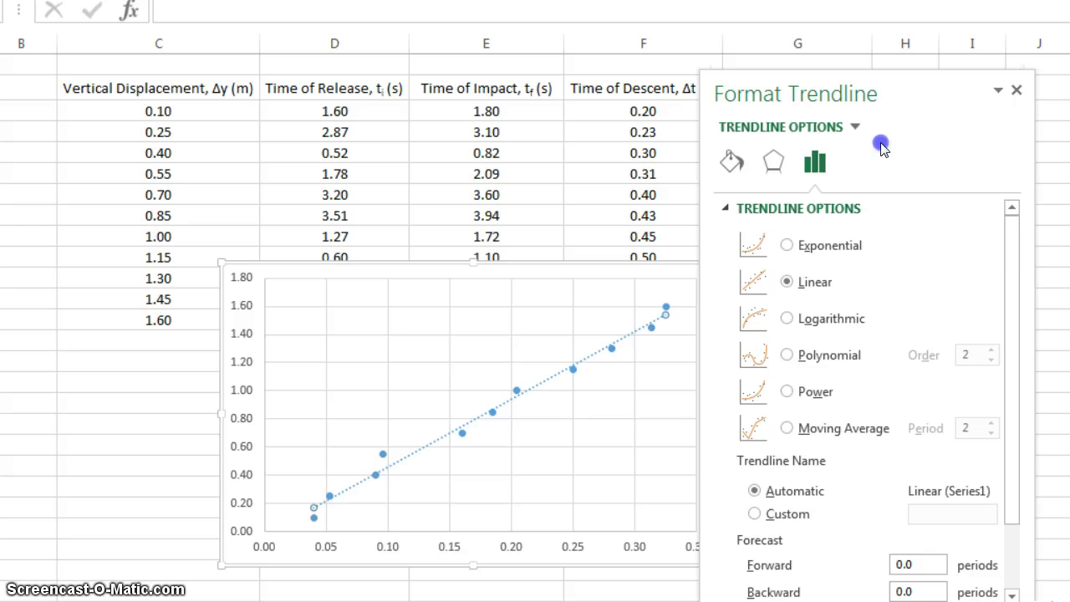
Step: Display the linear trendline's equation on the chart and close the trendline formatting options
drag(883, 104, 880, 47)
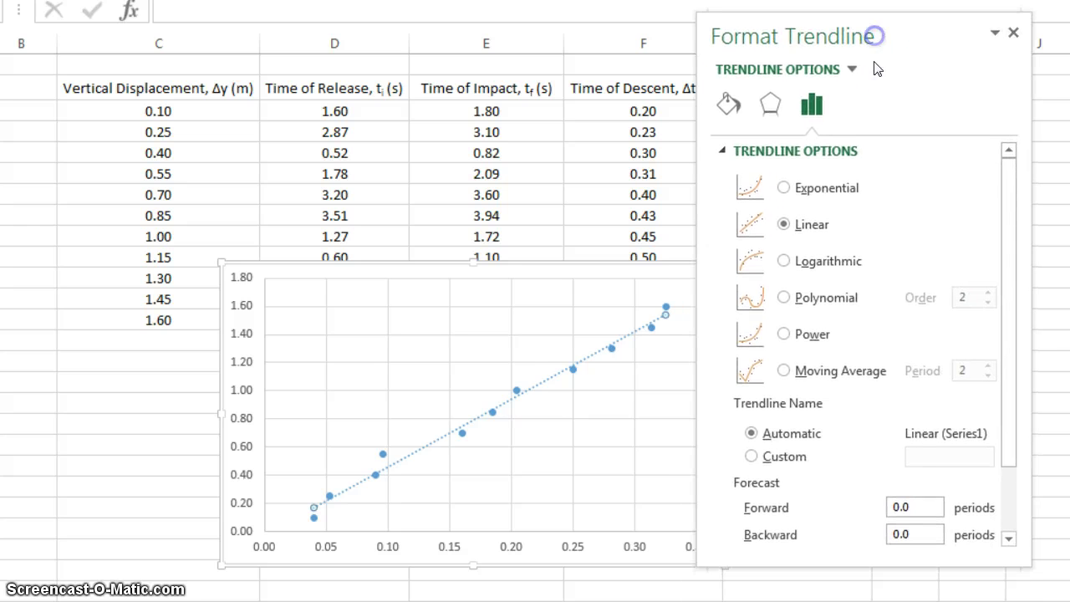
drag(1003, 232, 1018, 402)
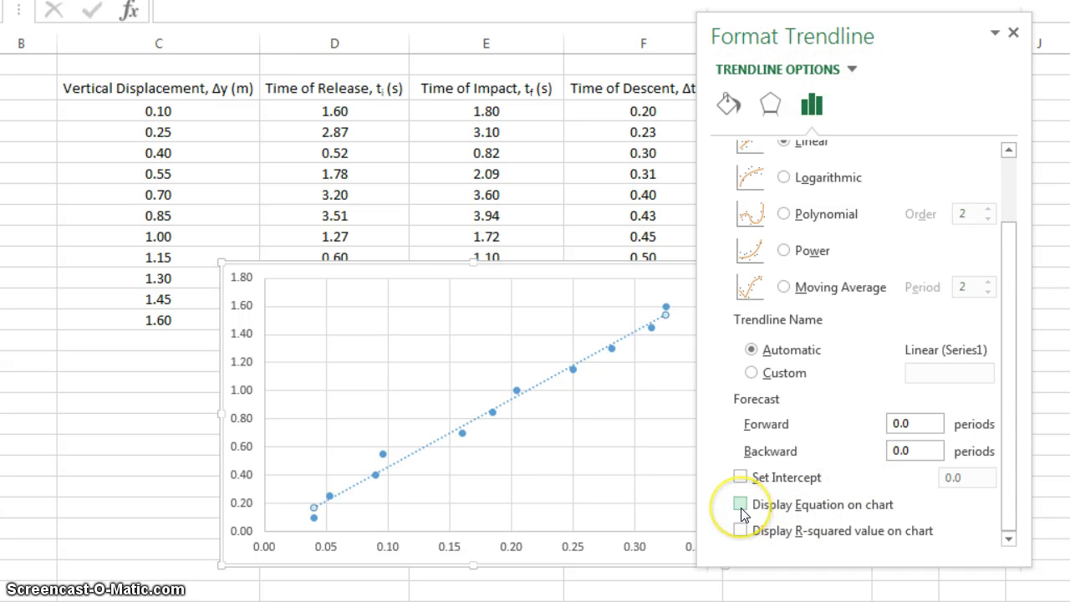
click(741, 505)
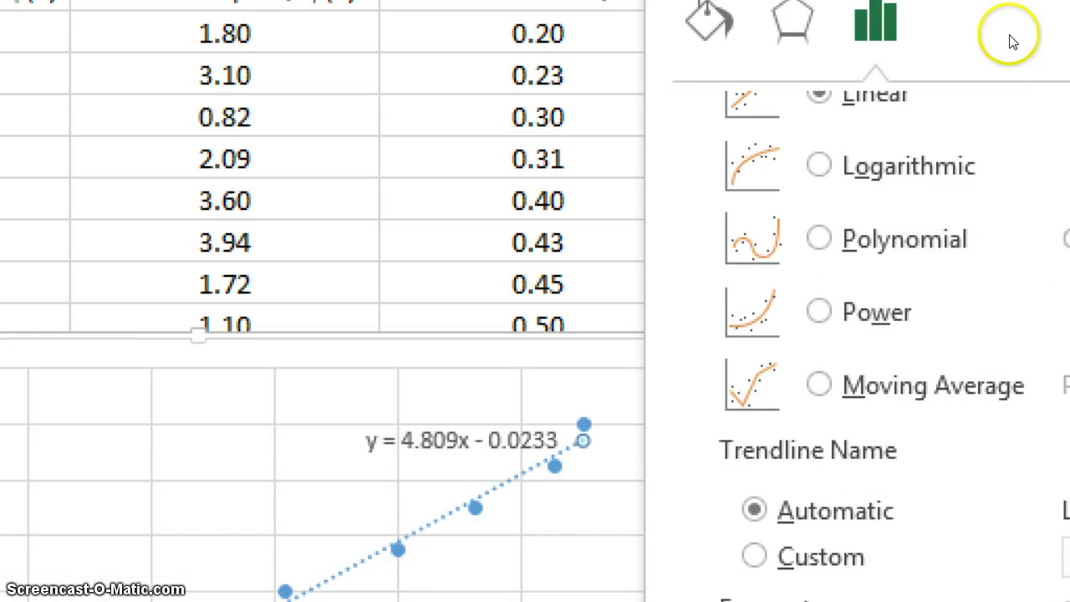
click(1010, 32)
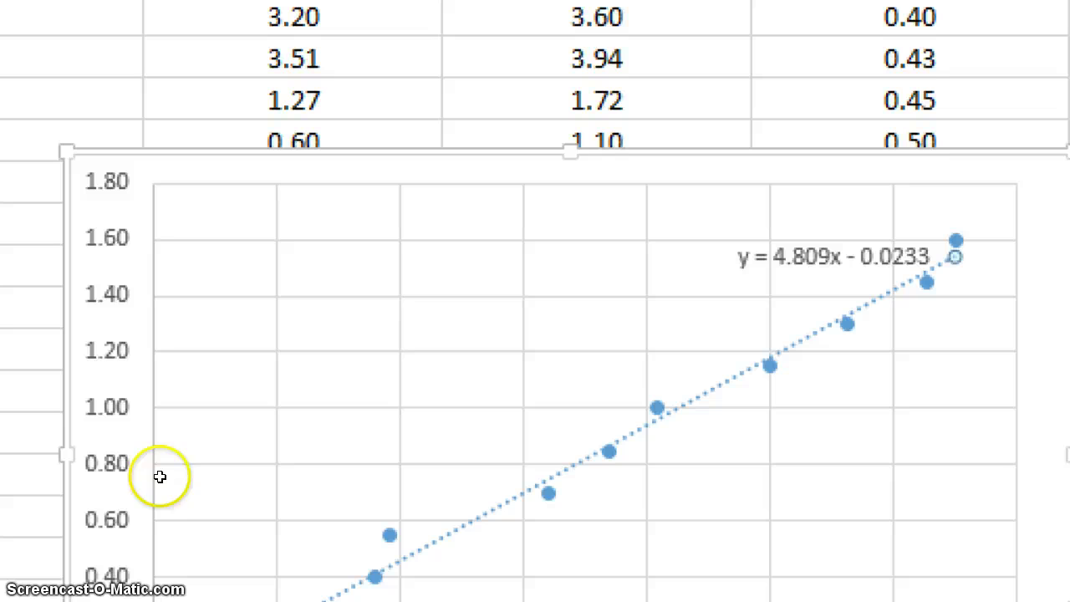
Step: Move the trendline equation label slightly away from the end of the trendline and deselect it
drag(608, 314, 592, 322)
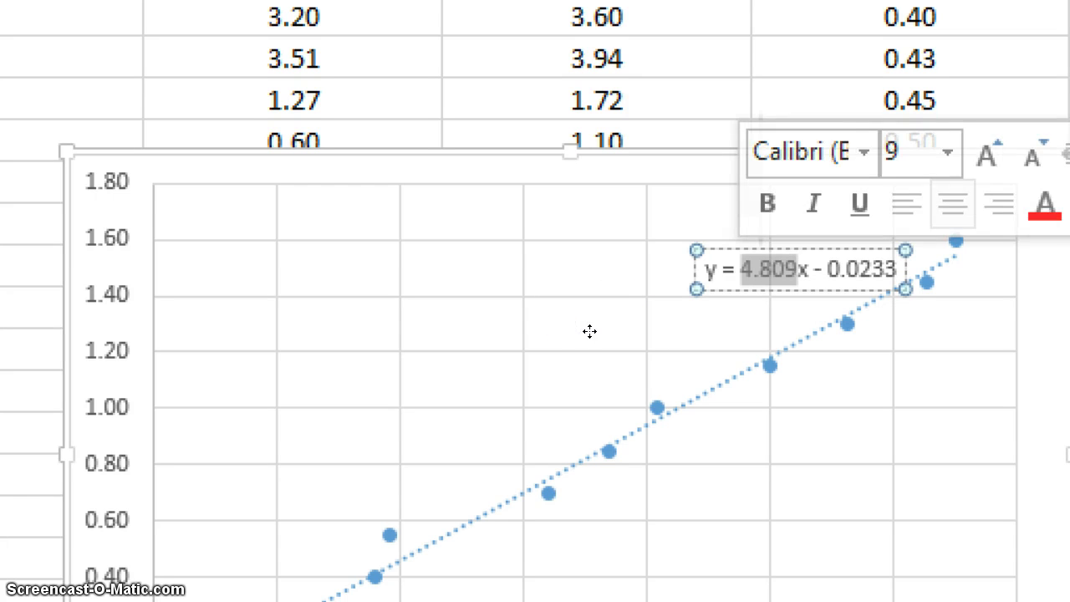
click(590, 329)
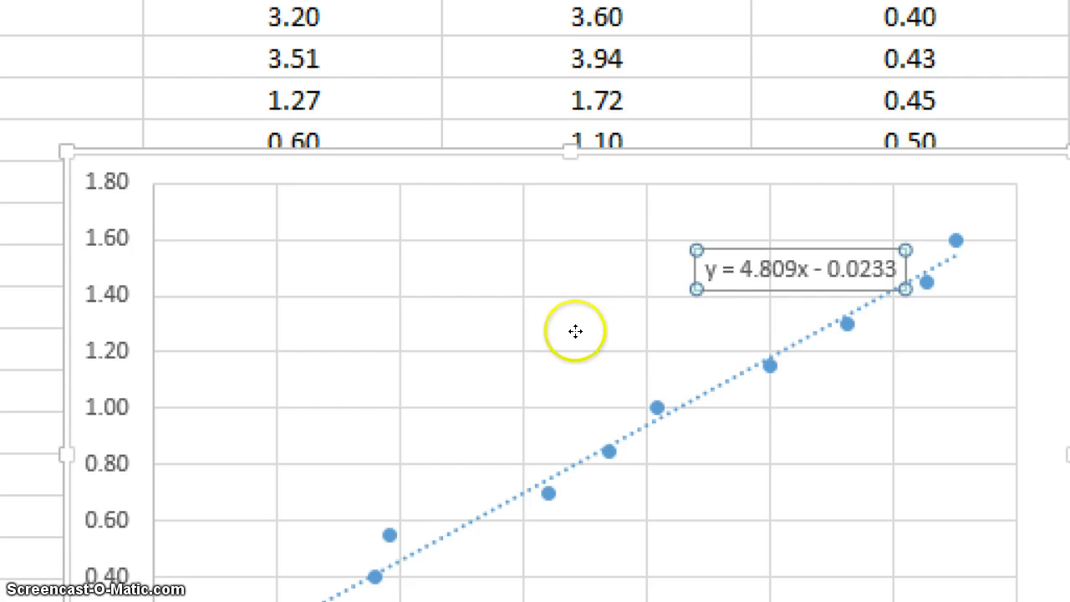
click(707, 325)
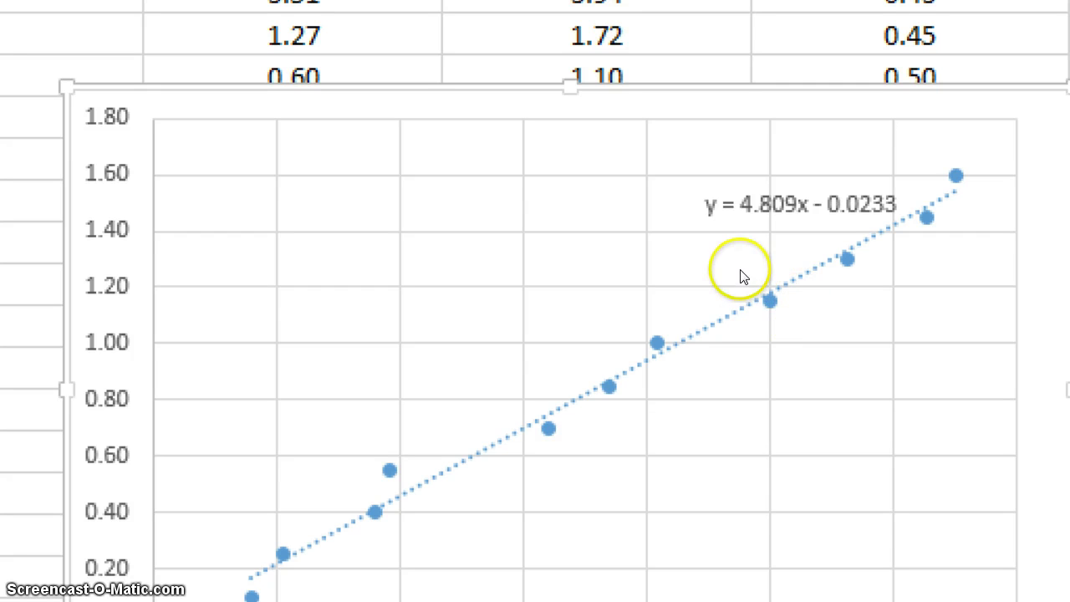
Step: Add a chart title and axis titles to the chart, and set the chart title to "Stress Ball in Free Fall"
click(808, 333)
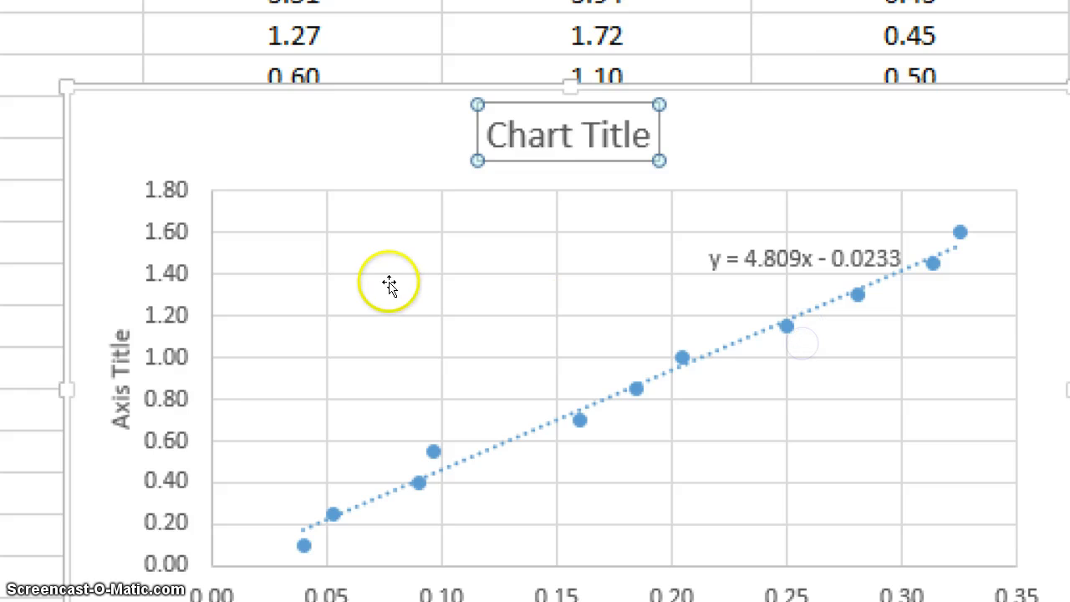
triple_click(483, 289)
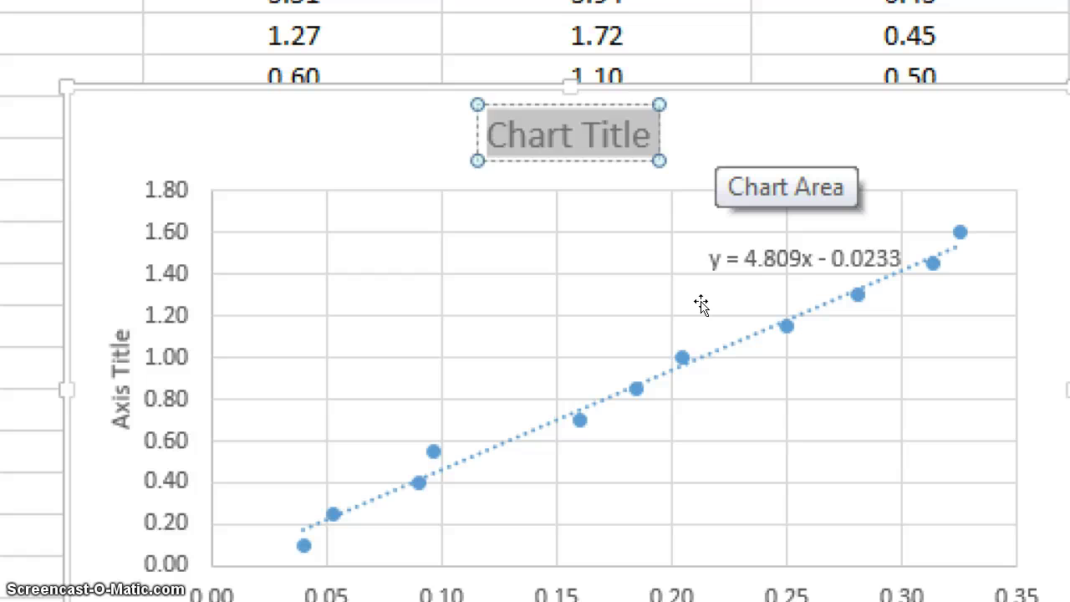
text(Stress Ball in F)
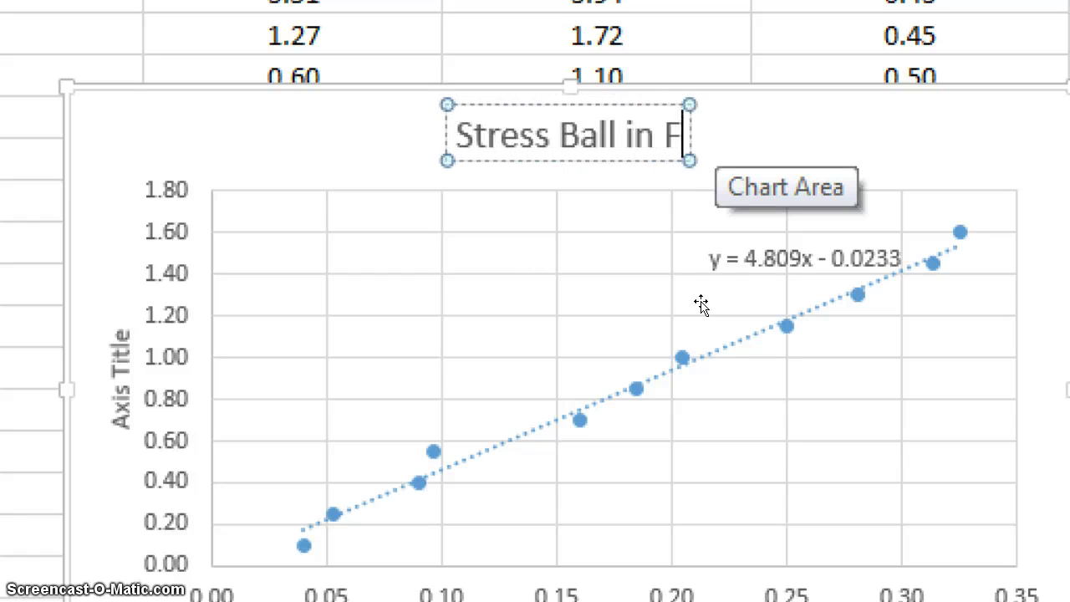
text(ree Fall)
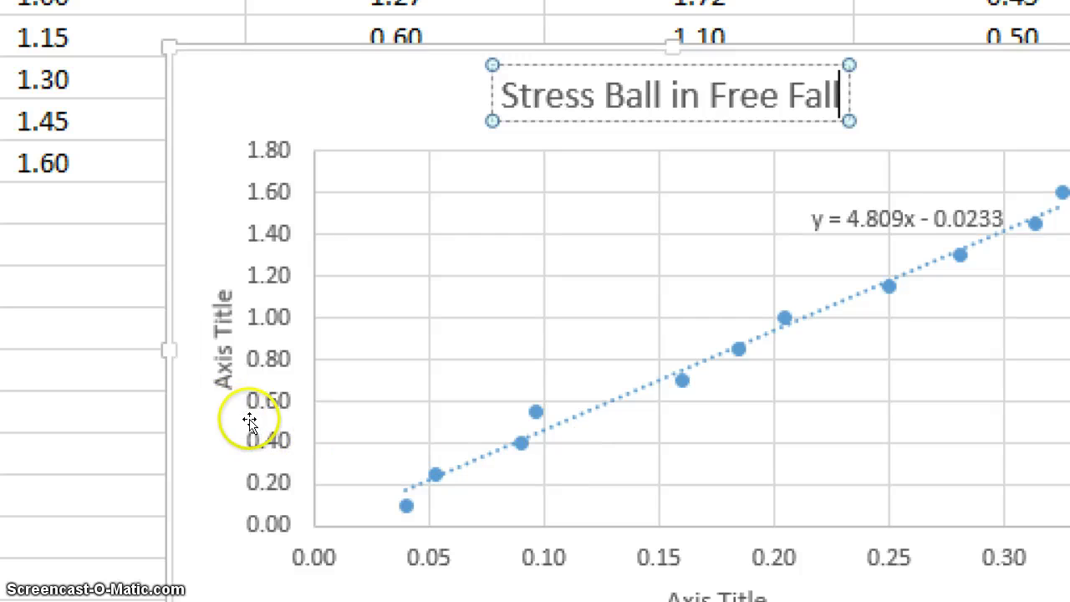
Step: Replace the vertical axis title with "Δy (m)", inserting the Greek capital letter delta as a symbol
click(250, 422)
double_click(250, 422)
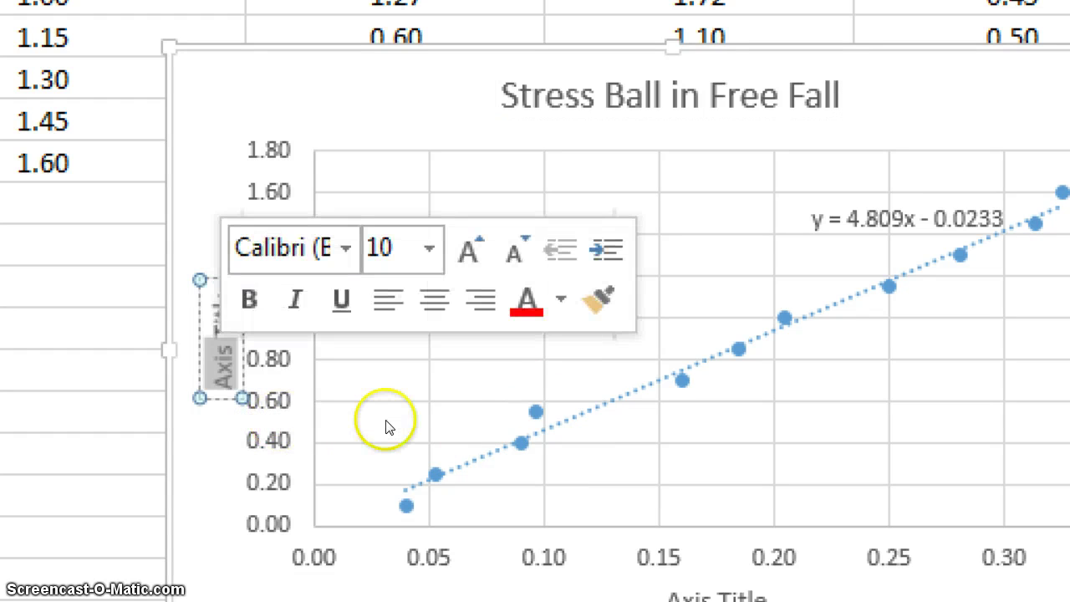
key(ctrl+a)
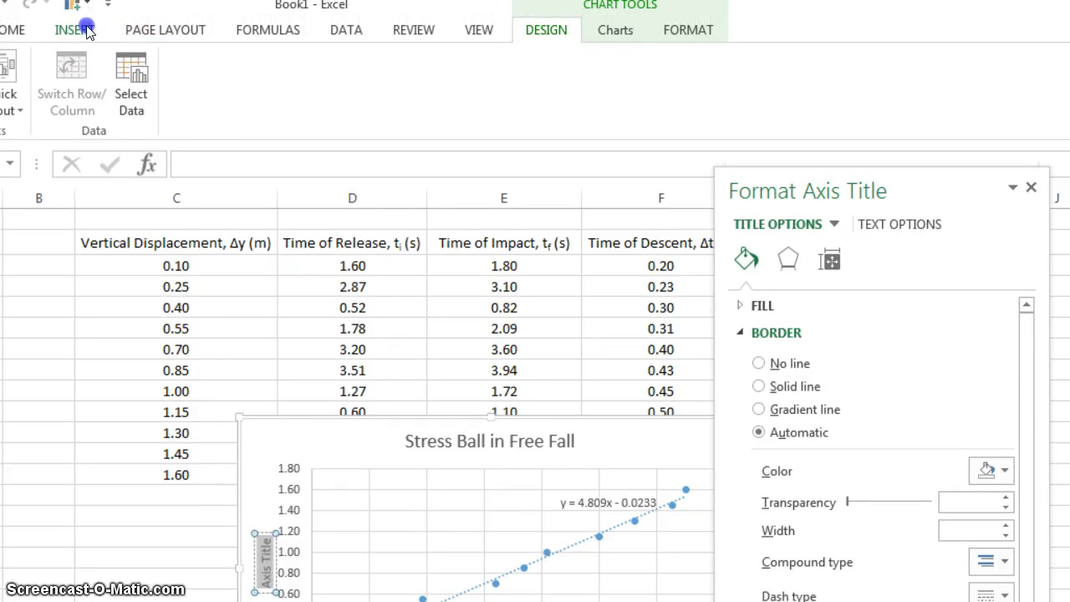
click(77, 30)
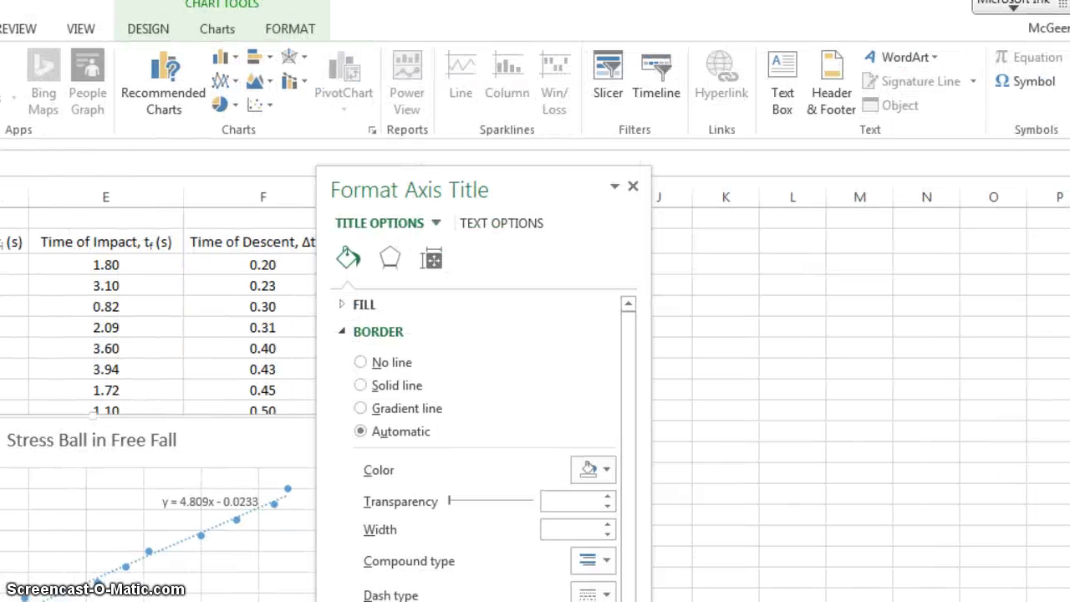
click(1013, 86)
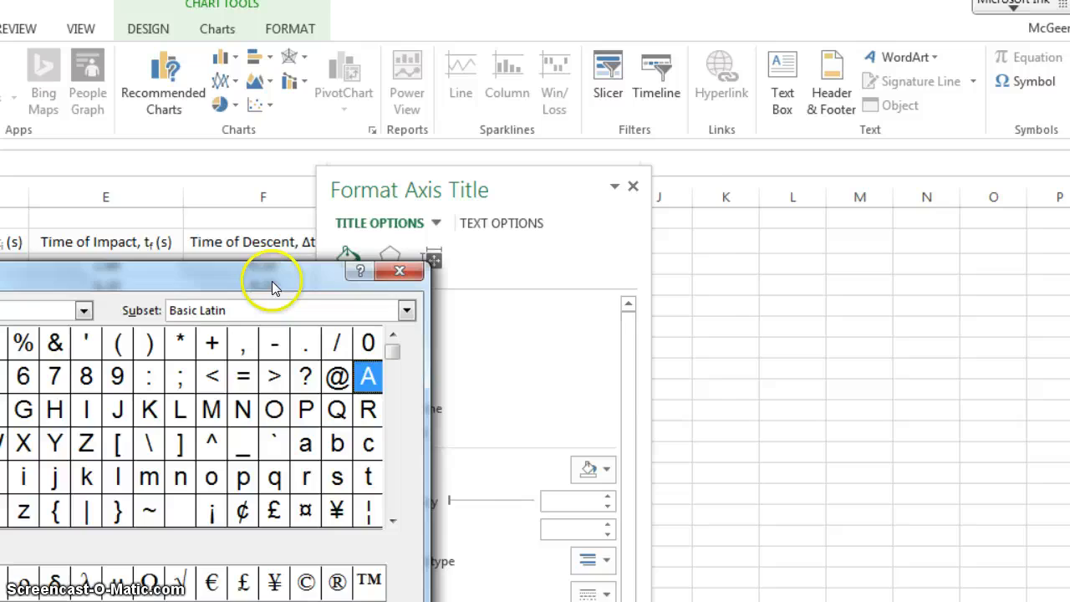
drag(275, 287, 544, 203)
click(148, 502)
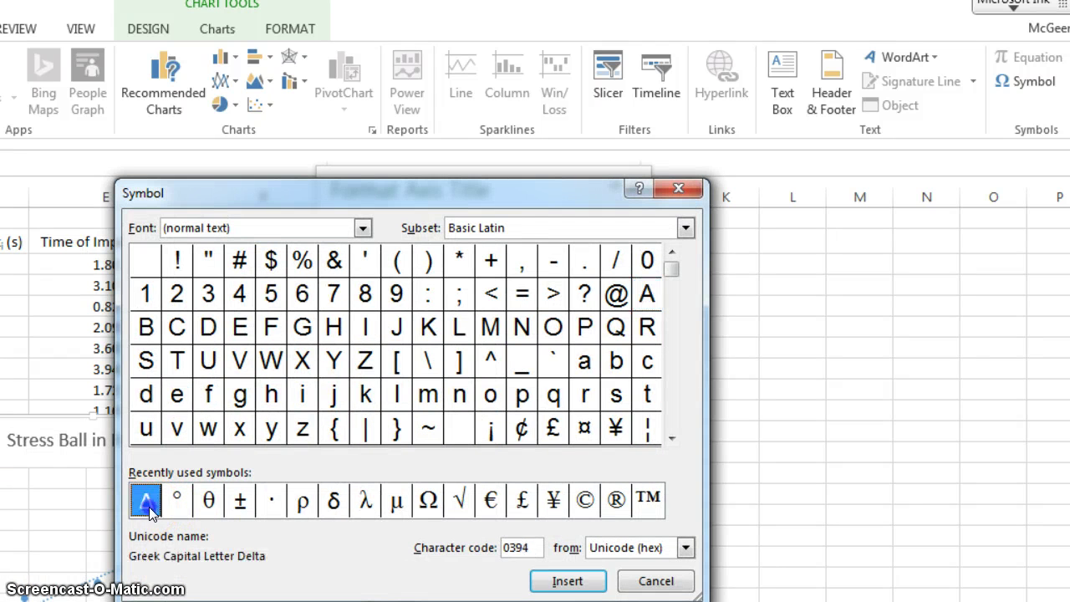
click(650, 582)
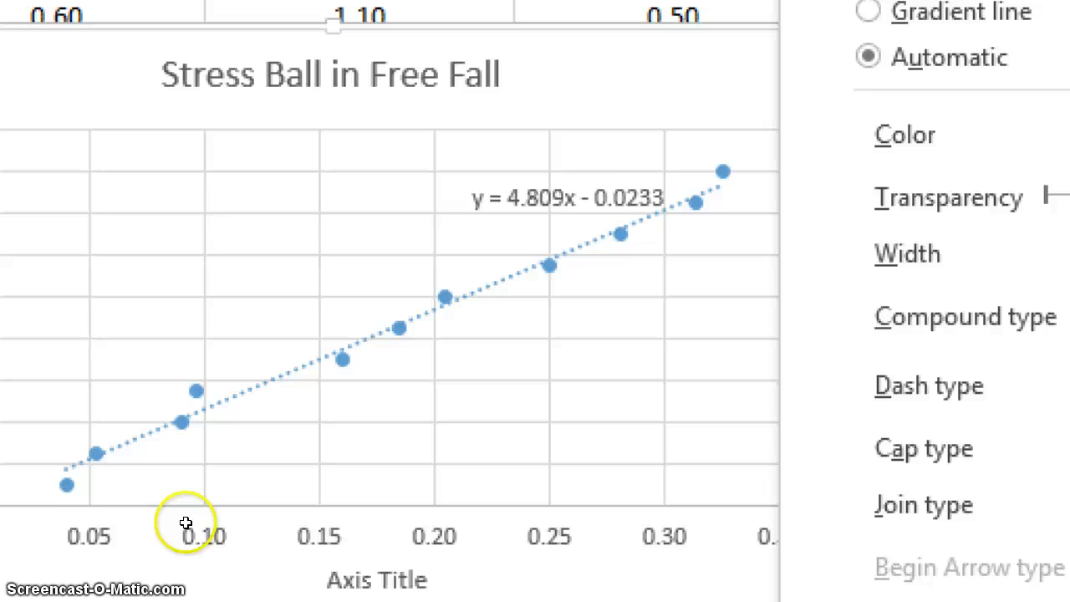
Step: Replace the horizontal axis title with "Δt² (s²)", formatting both 2s as superscripts, and deselect the title
click(341, 499)
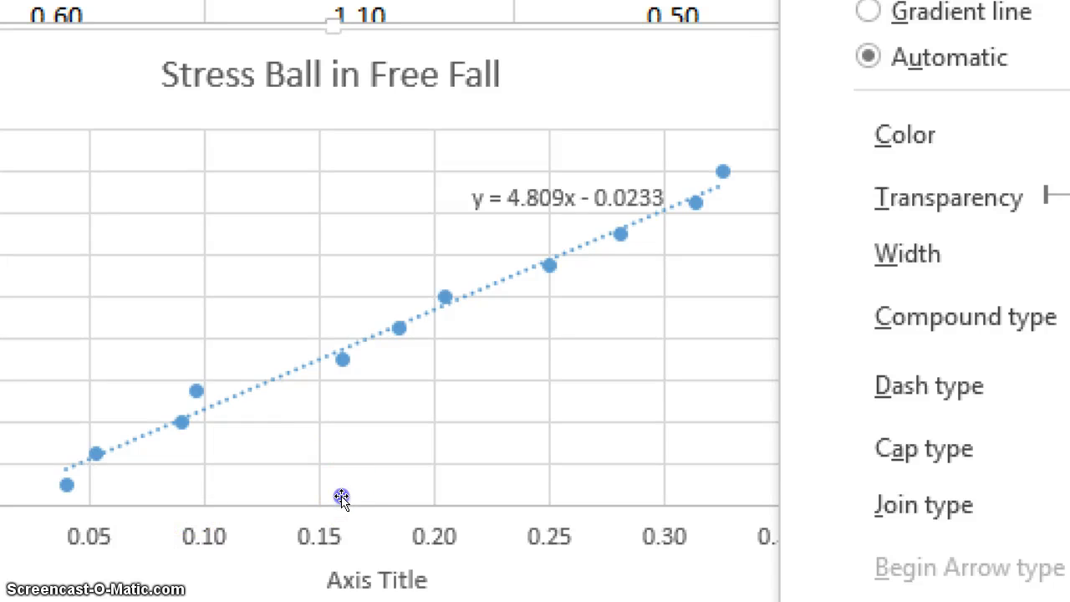
click(87, 377)
click(331, 490)
double_click(338, 493)
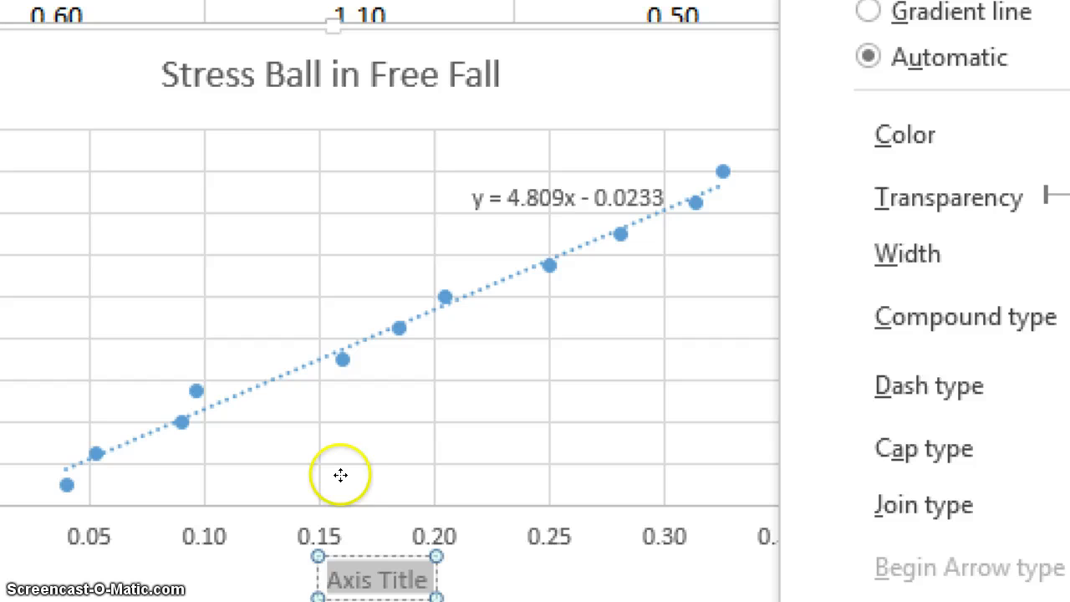
text(Δt)
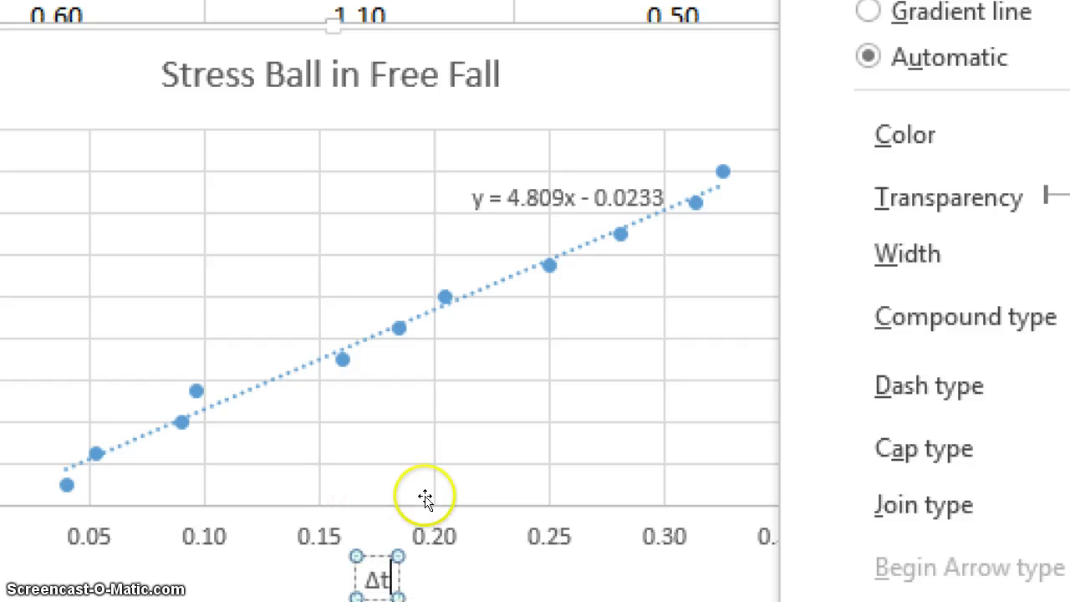
text(2 (s2))
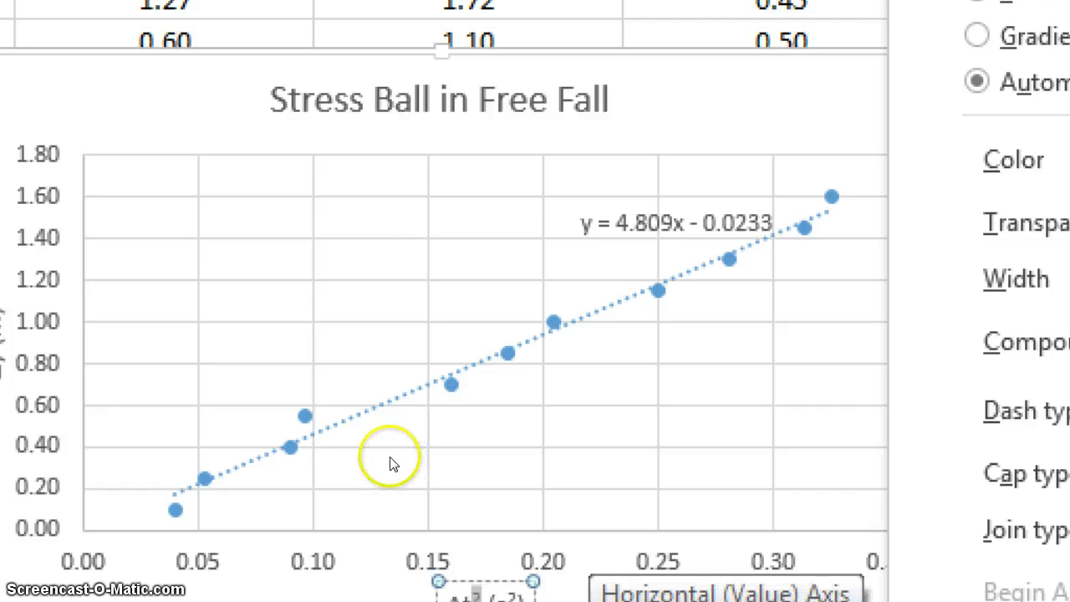
click(119, 157)
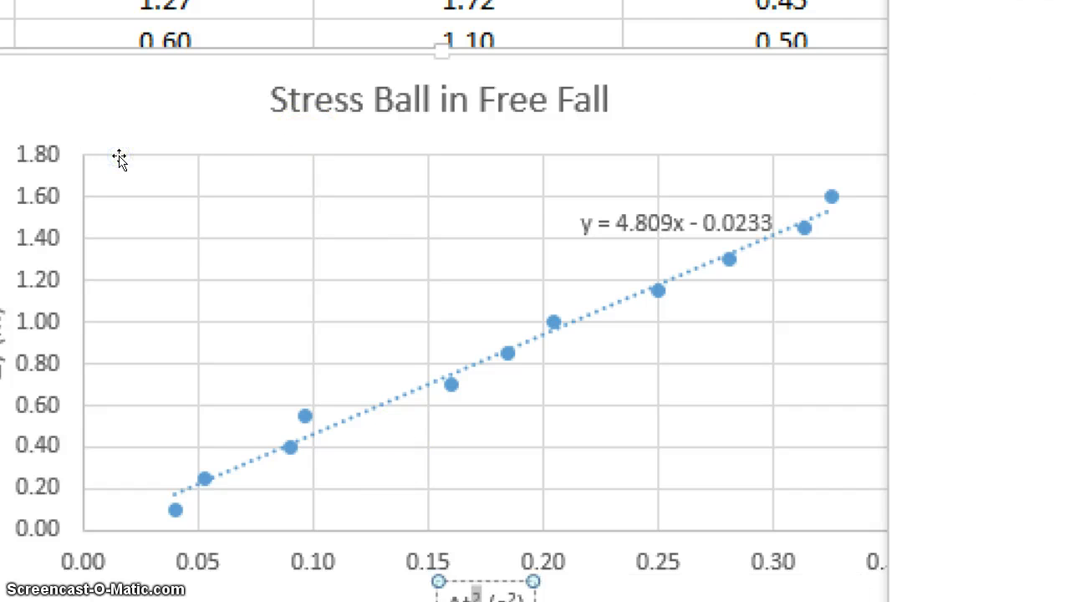
click(663, 142)
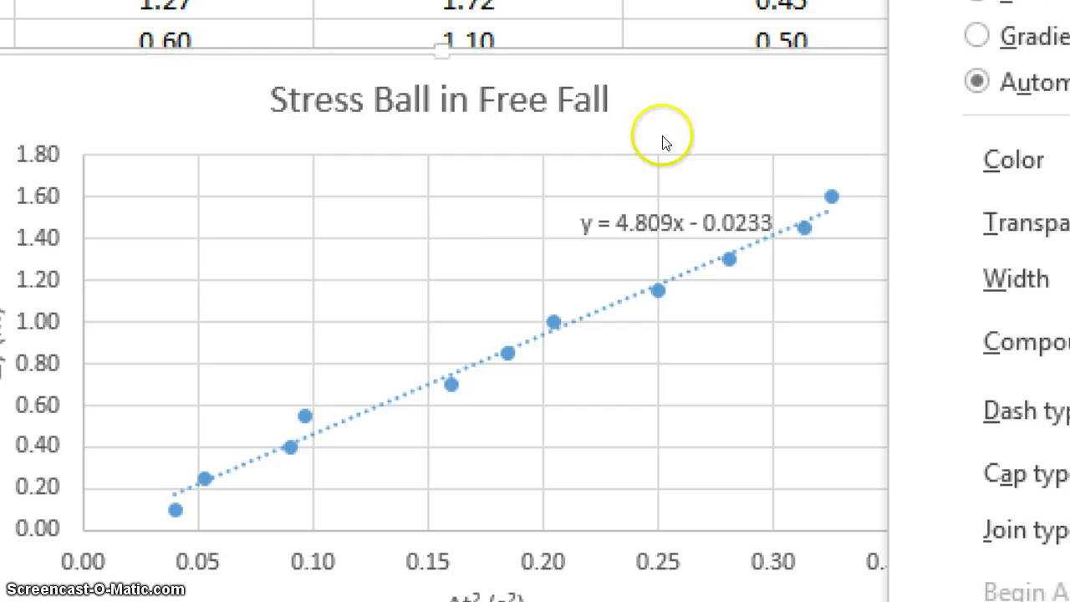
Step: Close the axis title formatting options and move the chart below the data table so it covers no data
click(1069, 0)
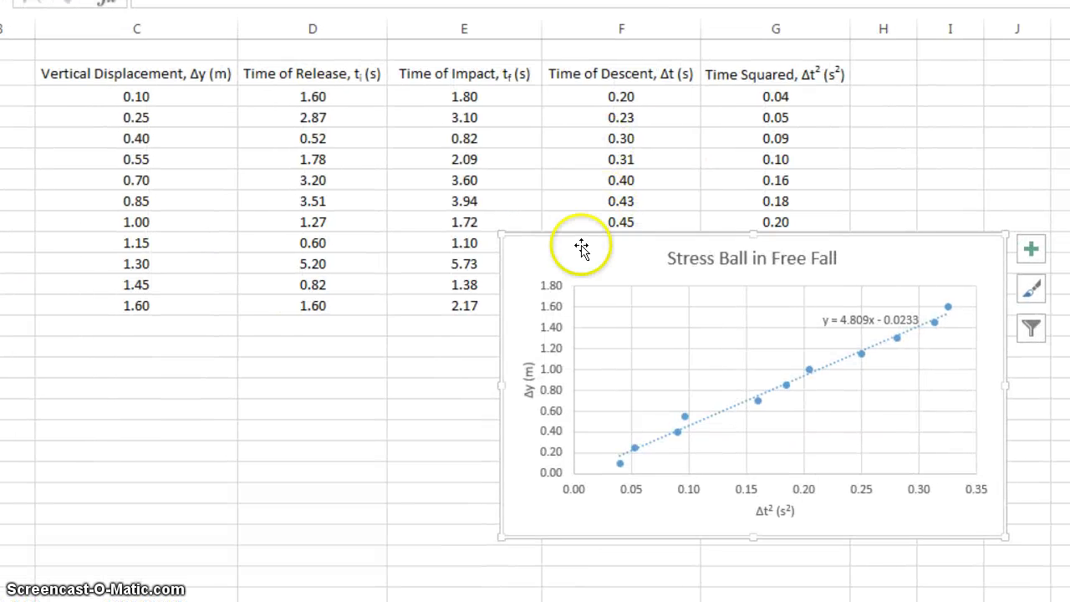
drag(445, 216, 371, 287)
drag(506, 326, 627, 349)
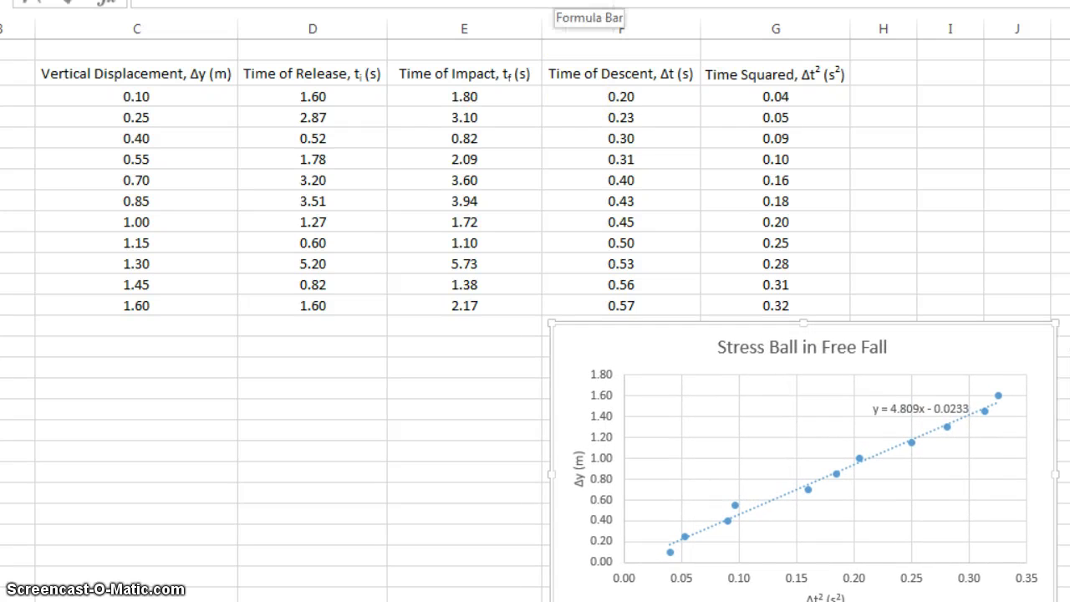